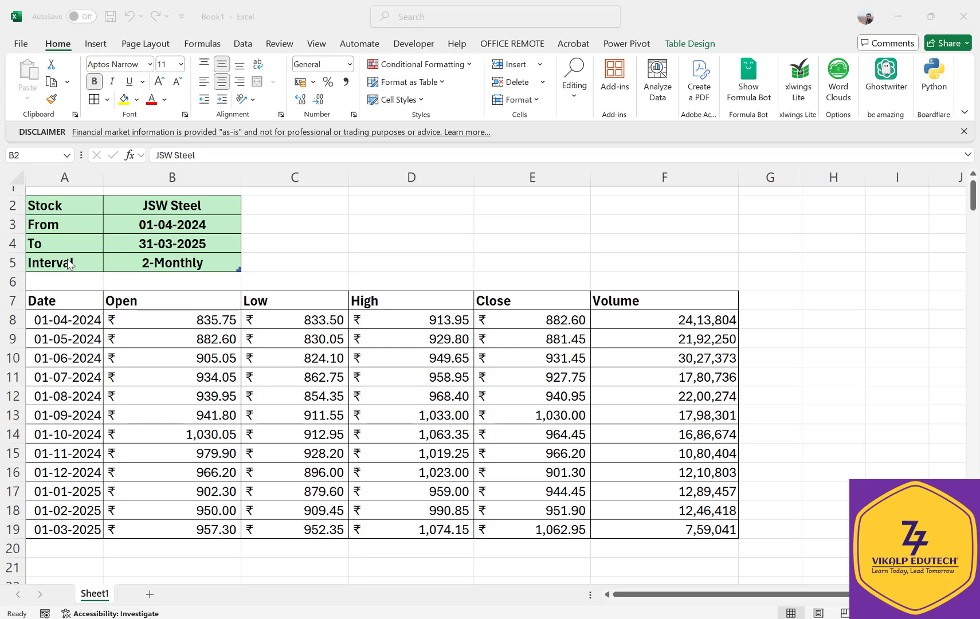
Set the Interval in B5 to 1-Weekly and look through the weekly price rows down to the last date.
click(172, 264)
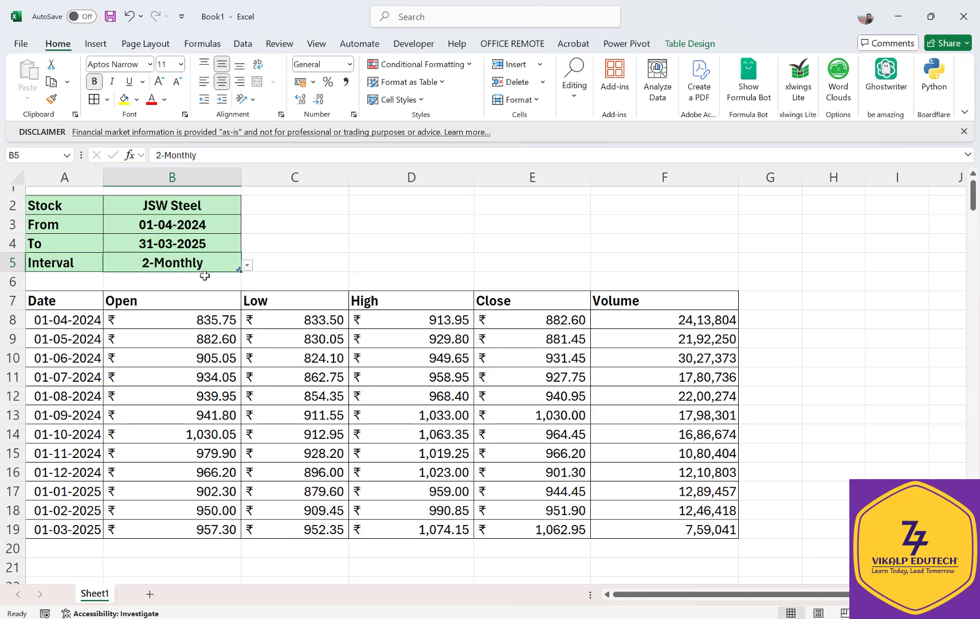
click(248, 268)
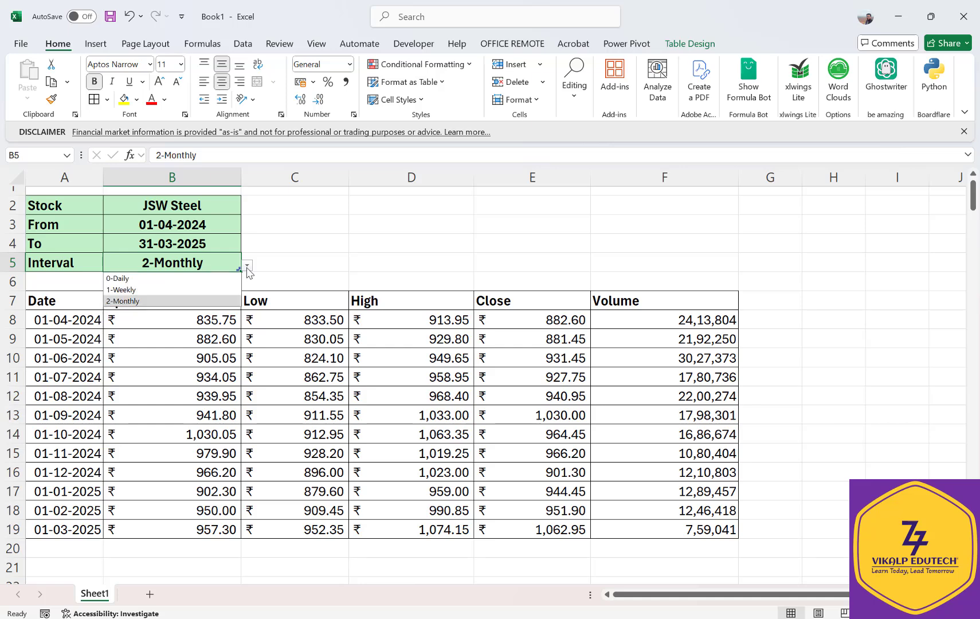
click(181, 289)
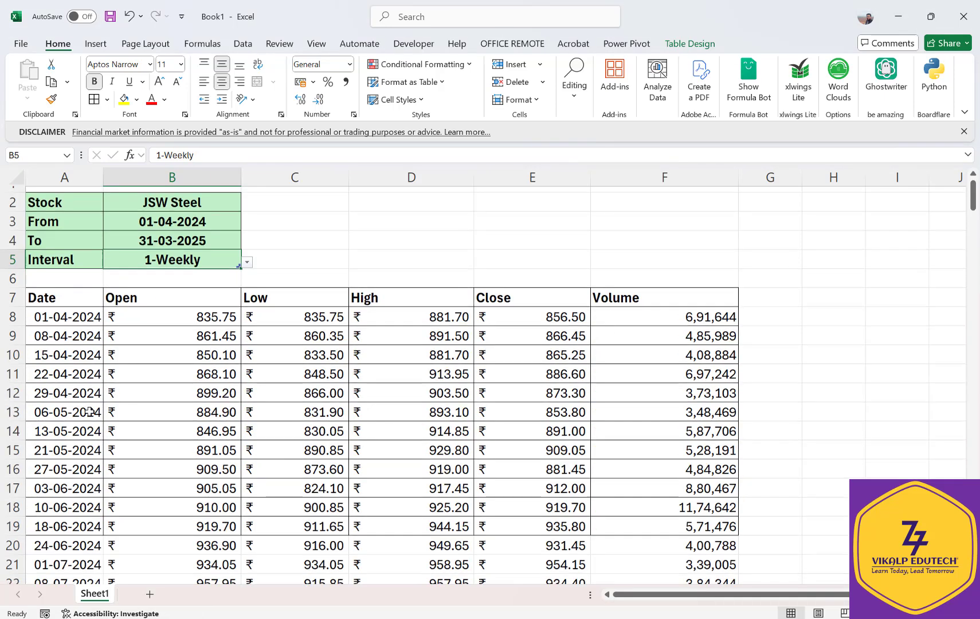
scroll(90, 412, down, 3)
scroll(90, 411, down, 1)
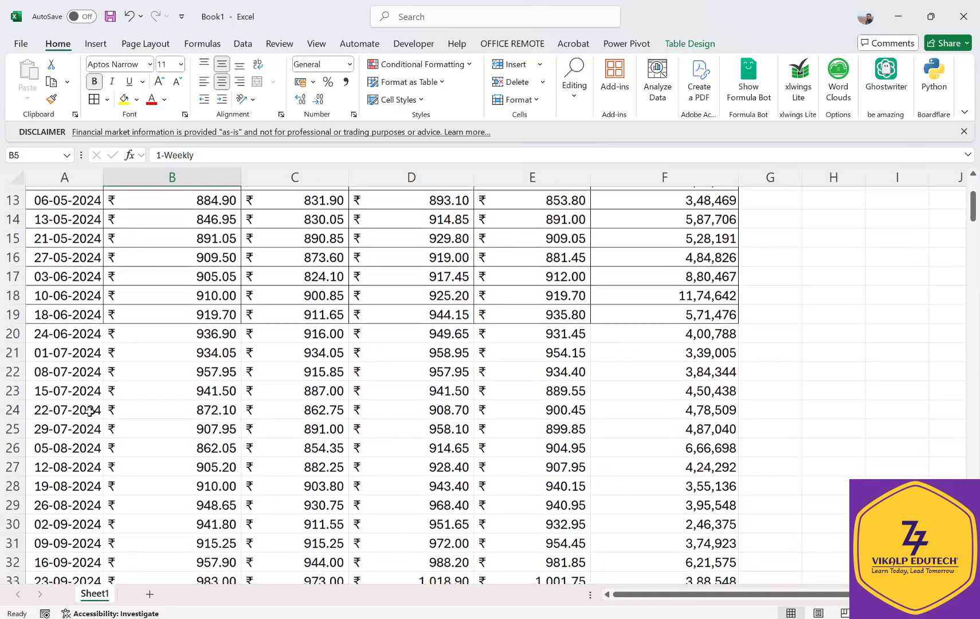
scroll(90, 411, up, 3)
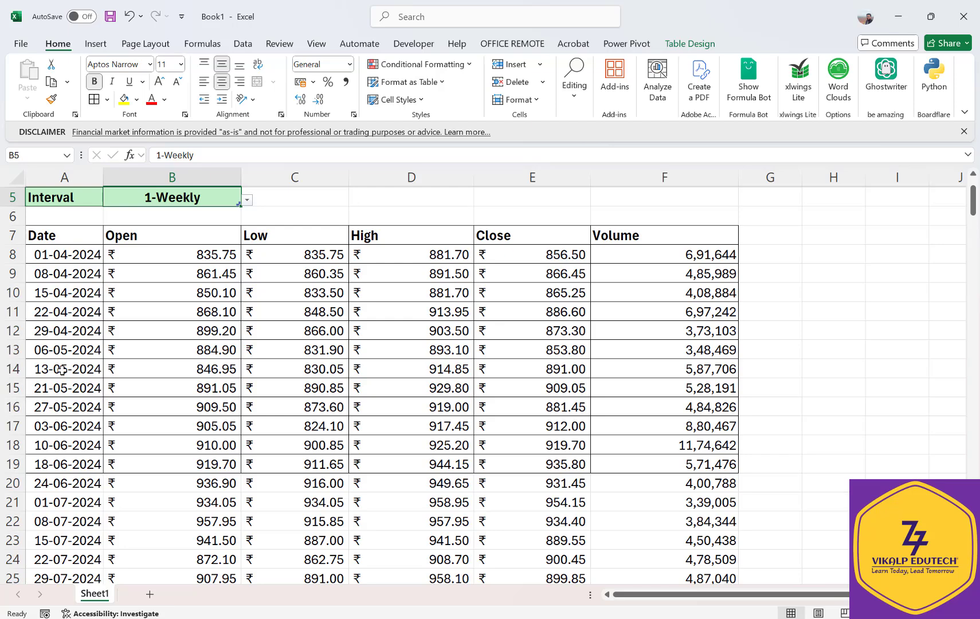
scroll(66, 424, down, 9)
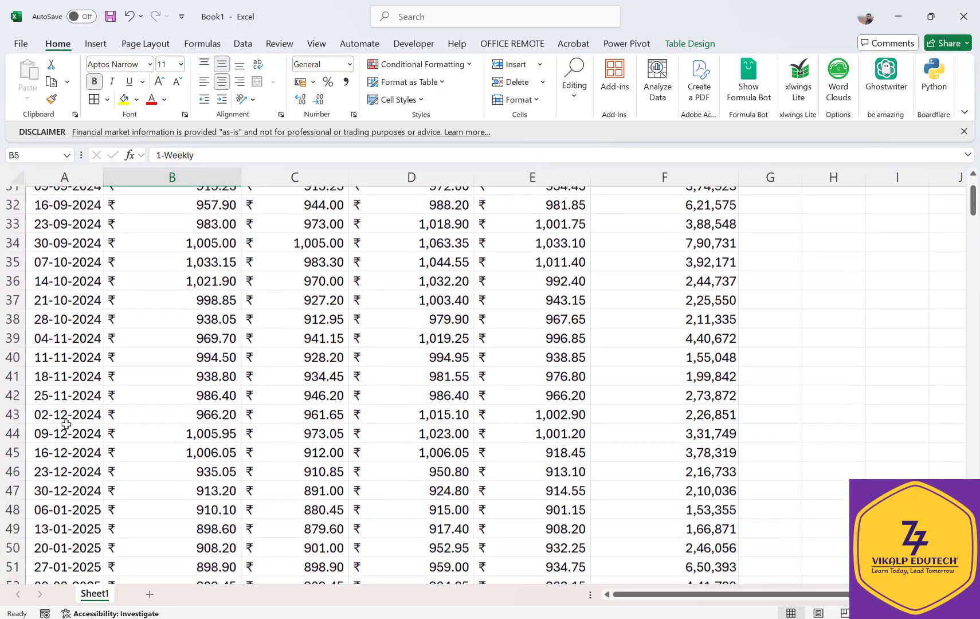
scroll(66, 424, down, 6)
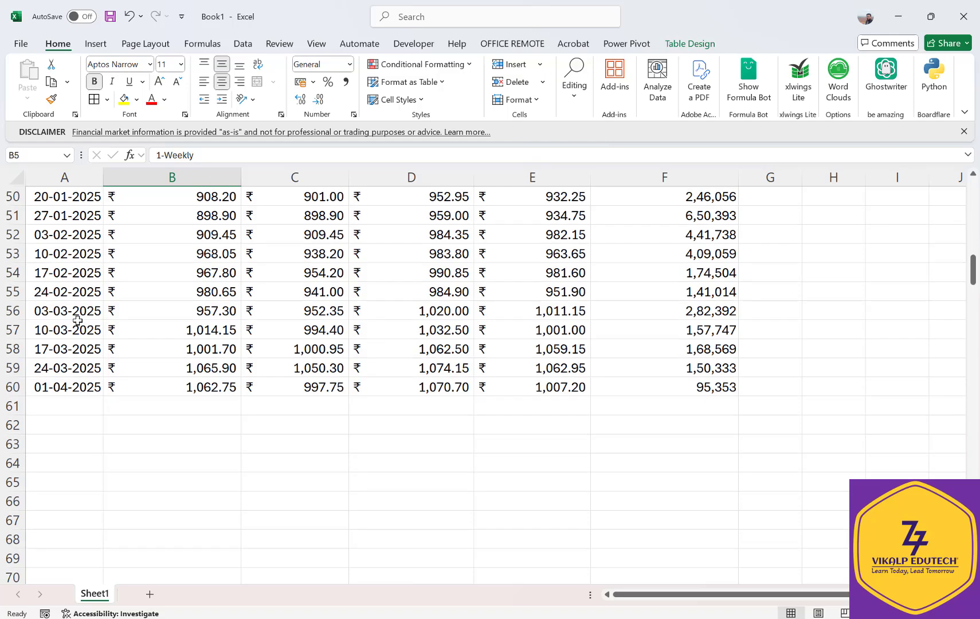
scroll(78, 320, up, 16)
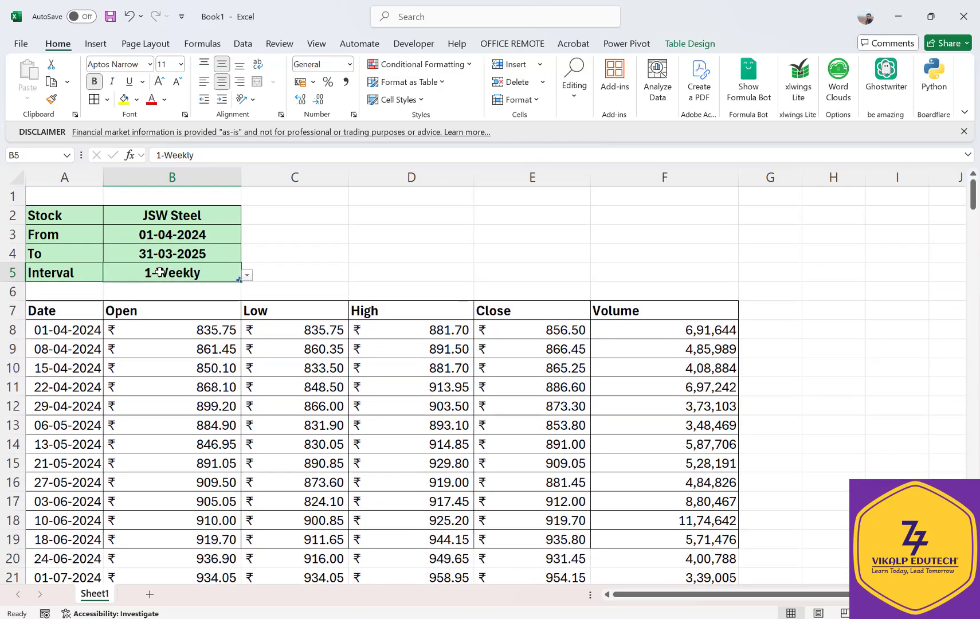
Switch the Interval to 0-Daily and look through the daily price rows of the history table.
click(247, 276)
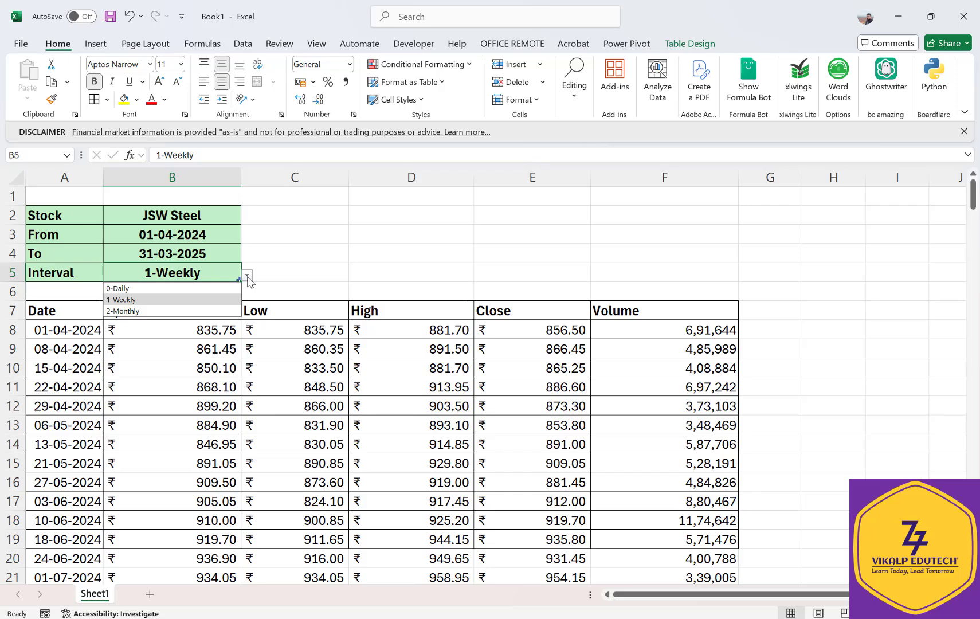
click(172, 288)
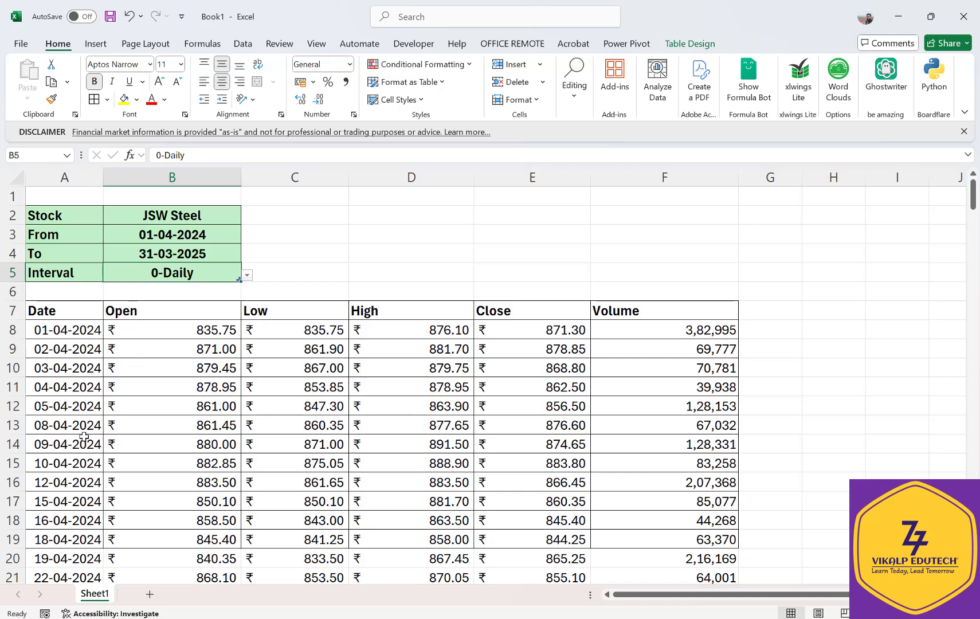
scroll(83, 437, down, 5)
scroll(84, 436, down, 9)
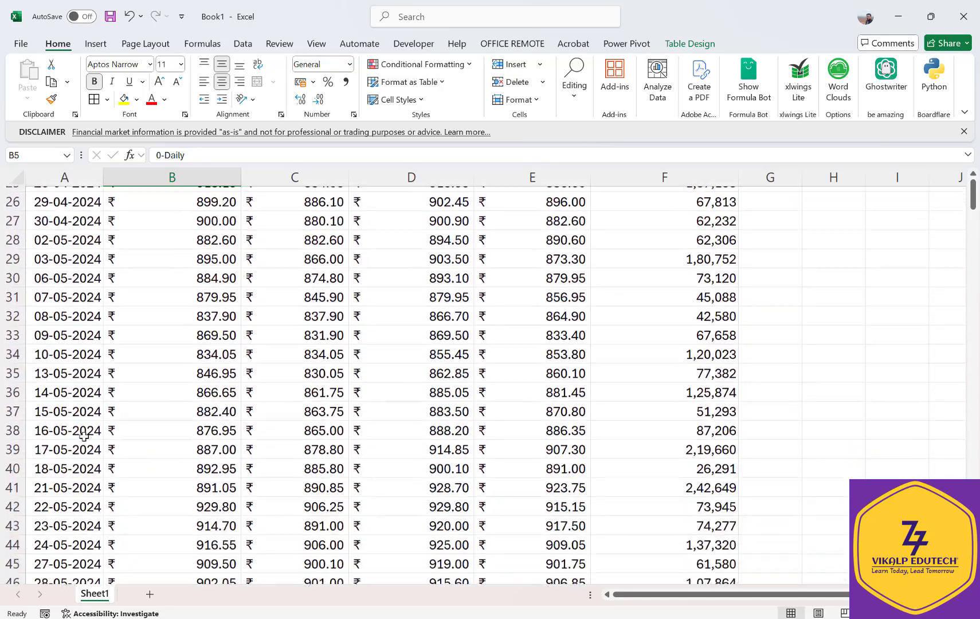
scroll(84, 437, down, 6)
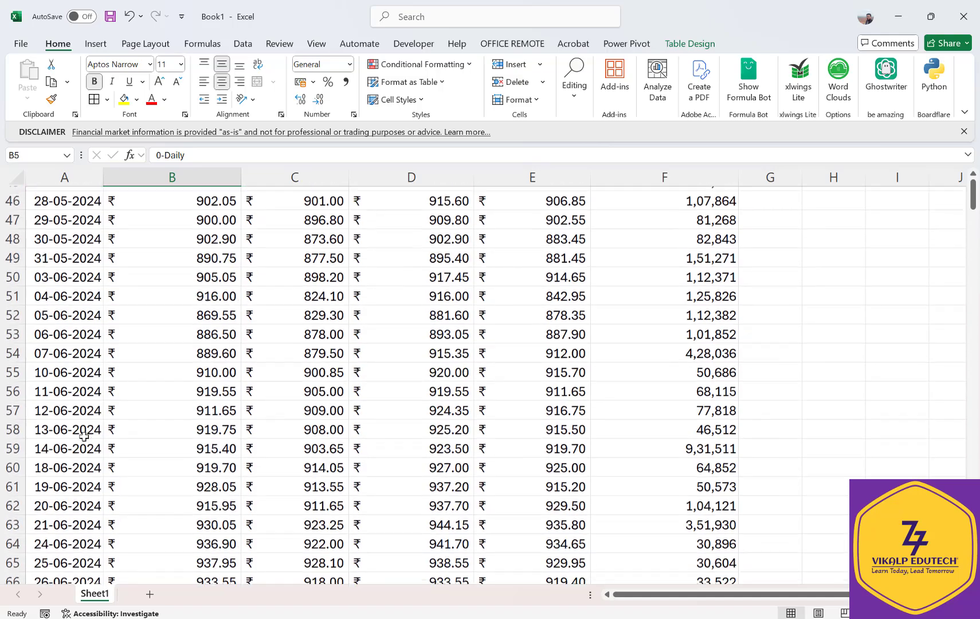
scroll(84, 437, down, 9)
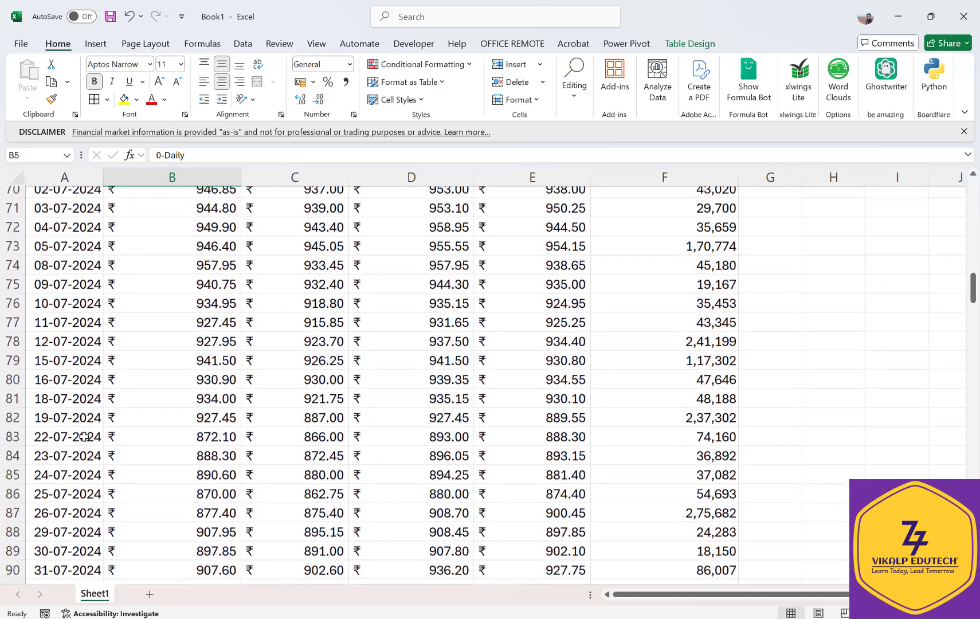
scroll(84, 437, up, 1)
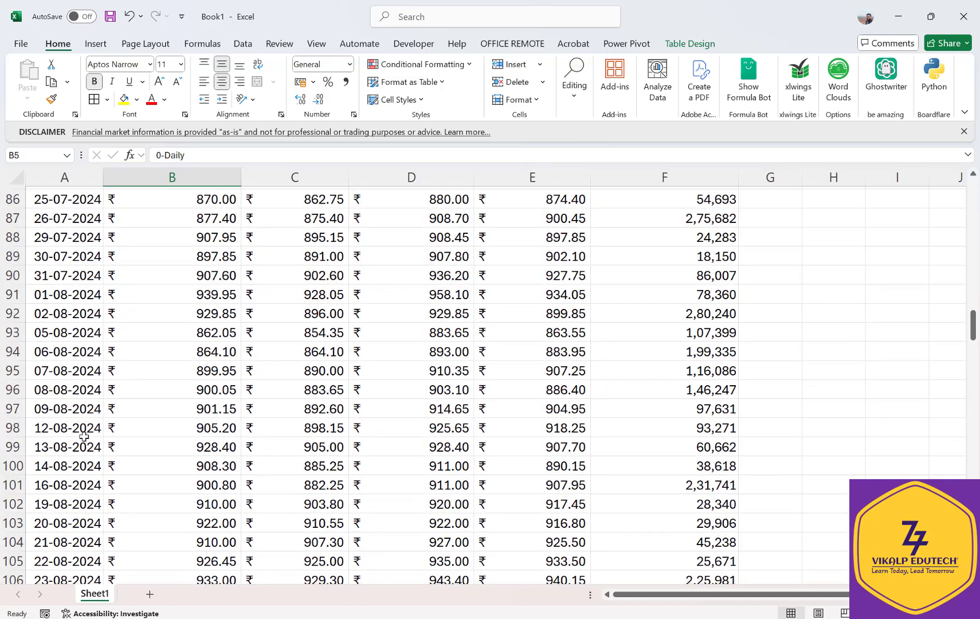
scroll(84, 437, up, 20)
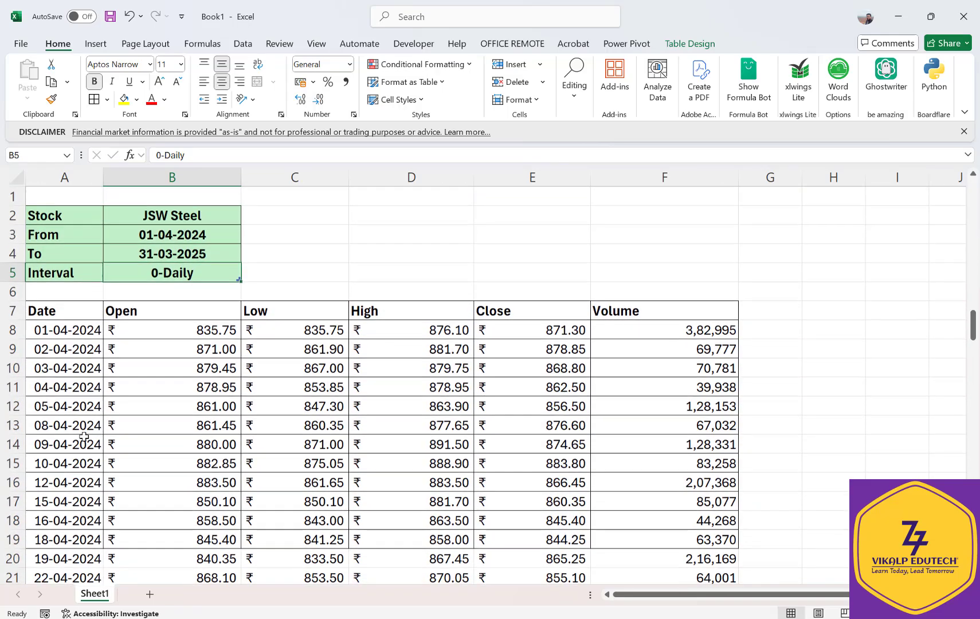
Change the Stock in B2 to HDFC Bank and check the other stocks offered, keeping HDFC Bank selected.
click(206, 215)
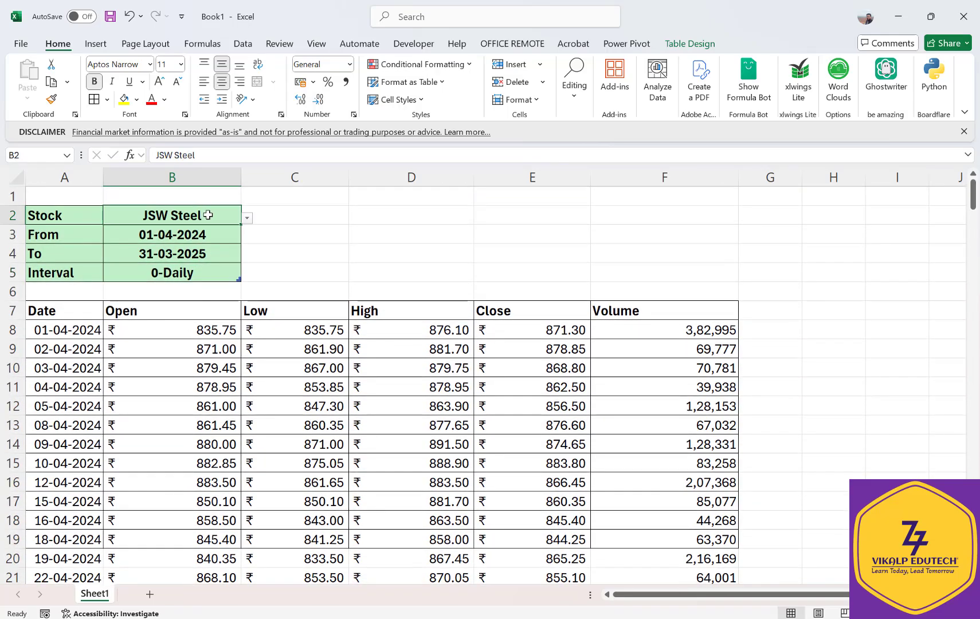
click(246, 217)
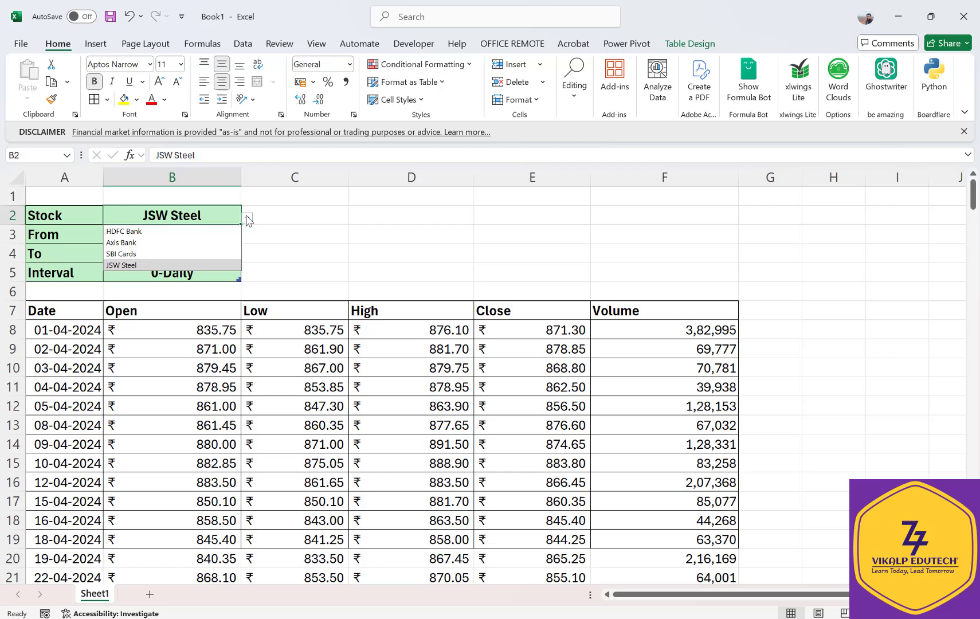
click(189, 232)
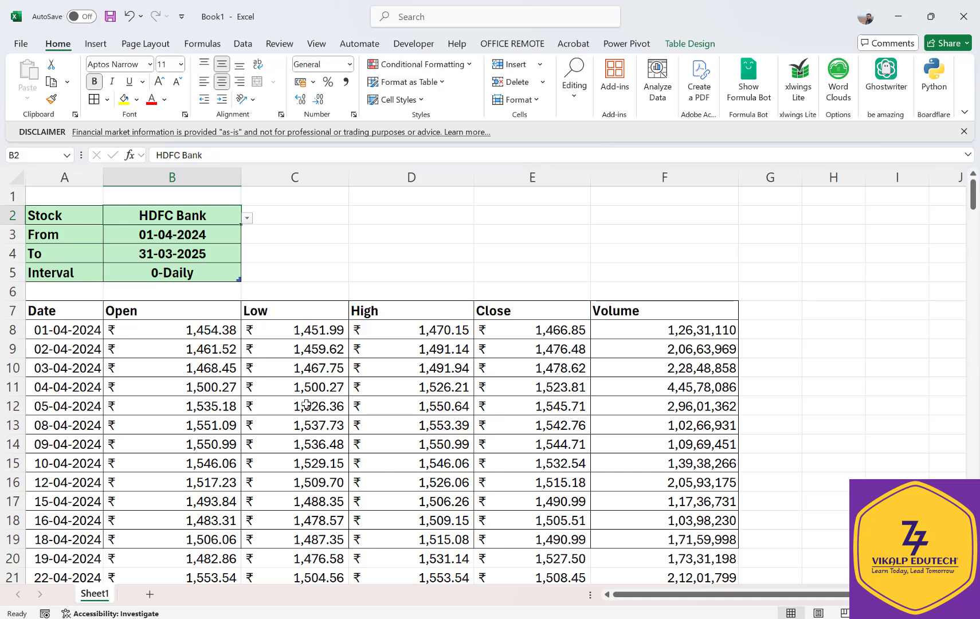
click(171, 233)
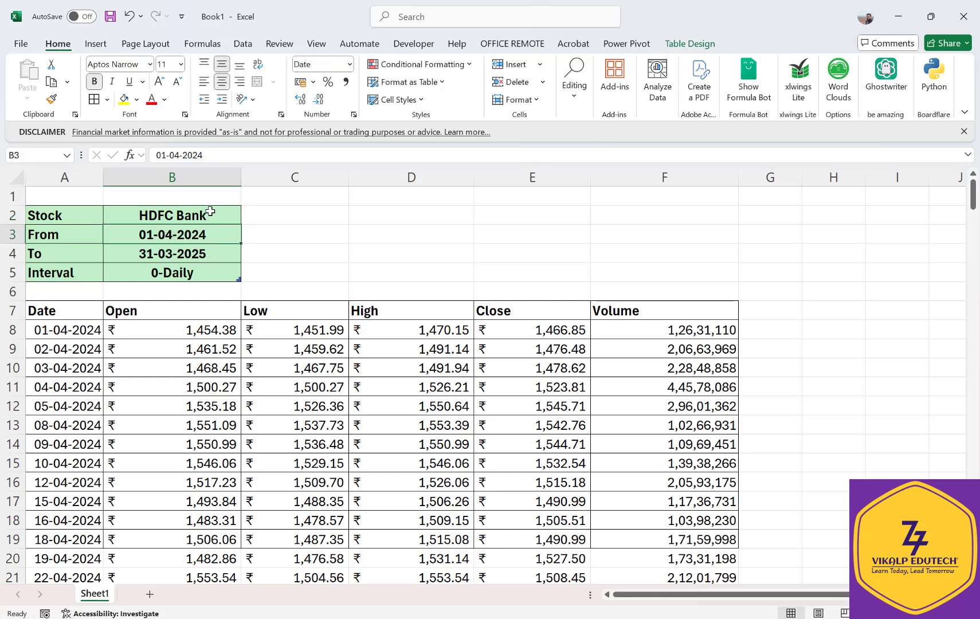
click(232, 216)
click(250, 218)
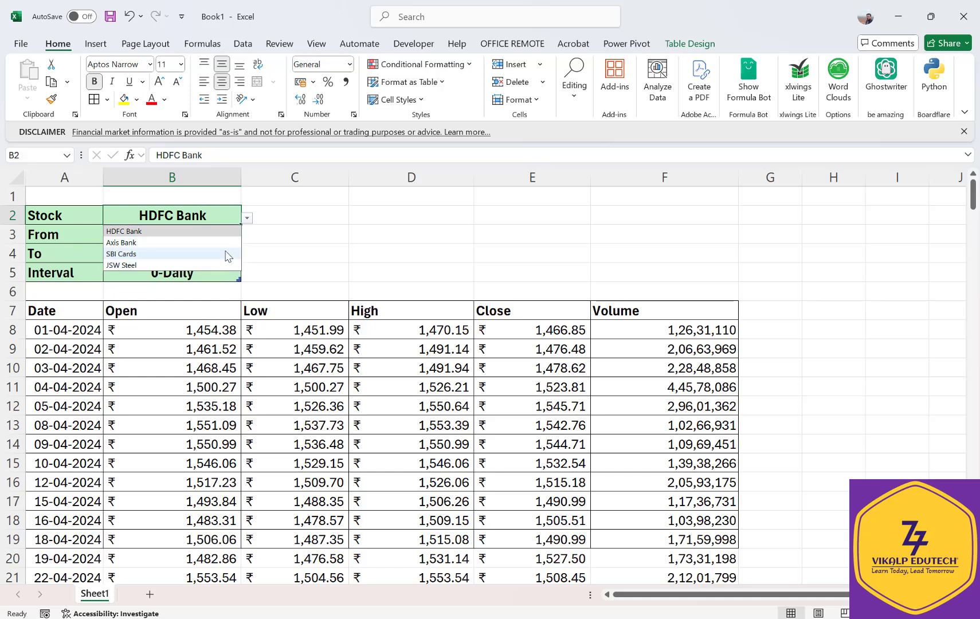
click(206, 216)
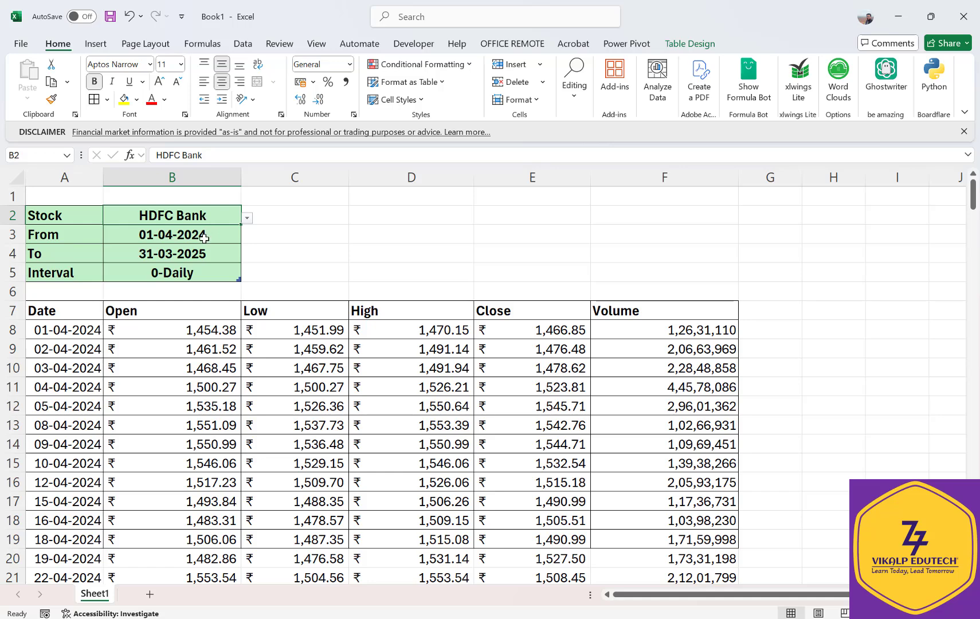
Set the From date in B3 to 01-04-2020.
click(204, 238)
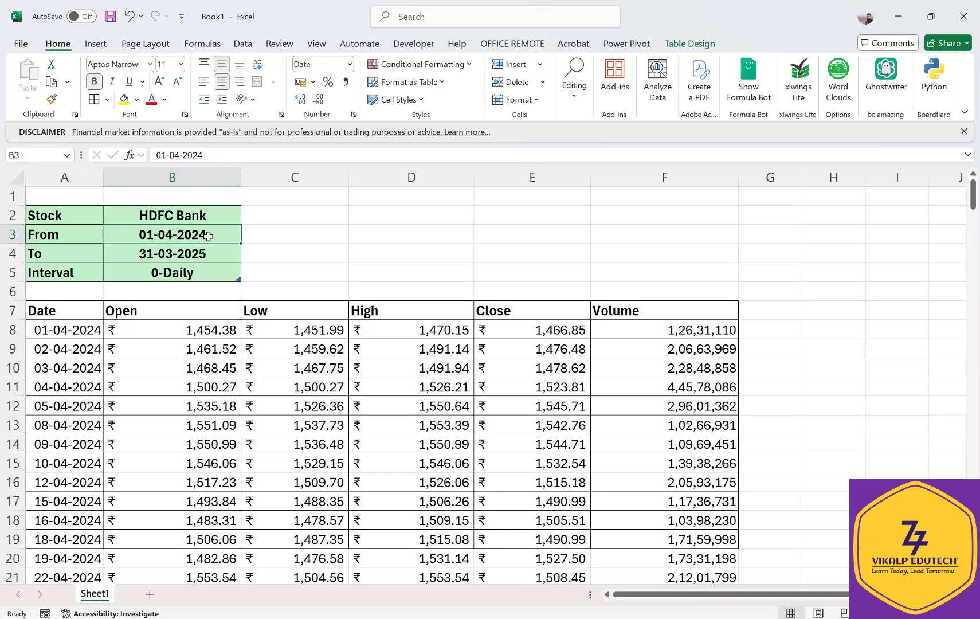
double_click(215, 231)
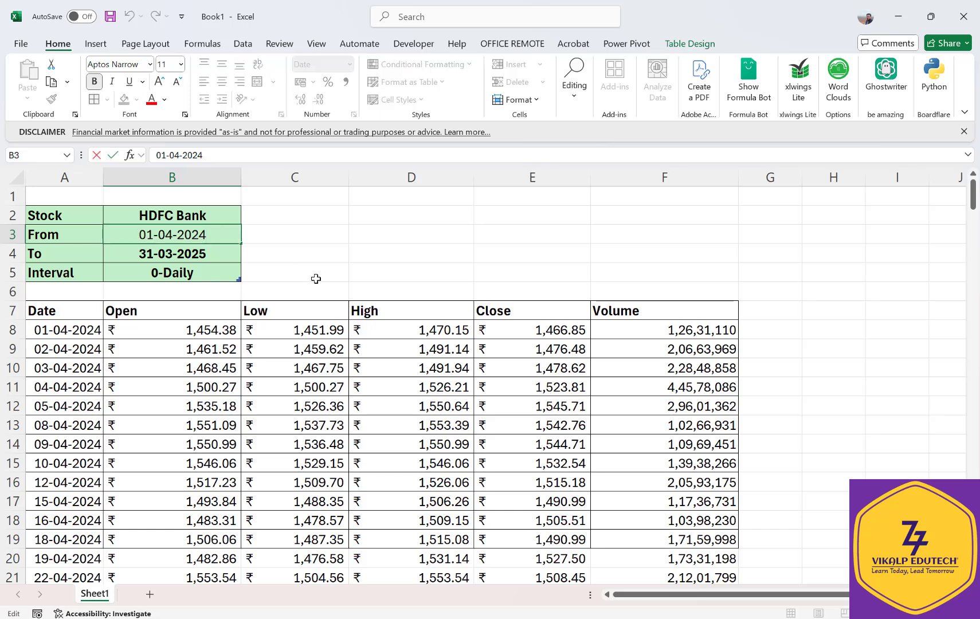
key(BackSpace)
key(BackSpace)
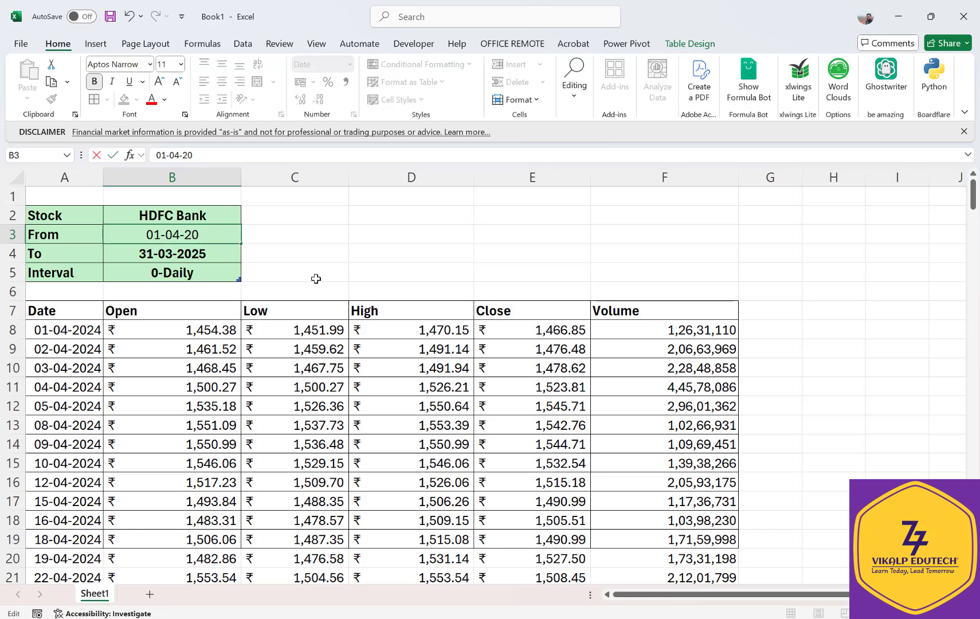
text(20)
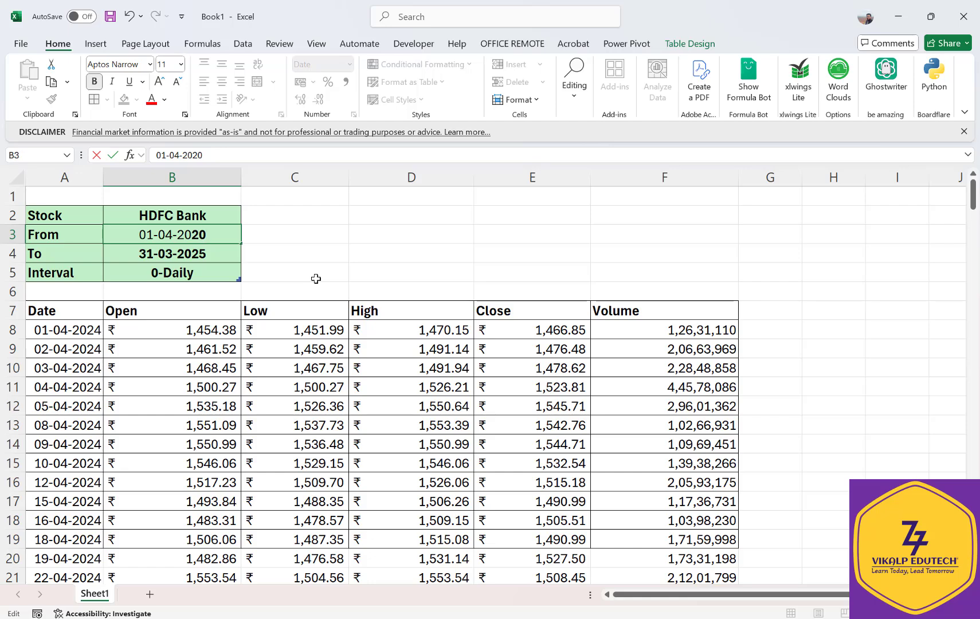
key(Return)
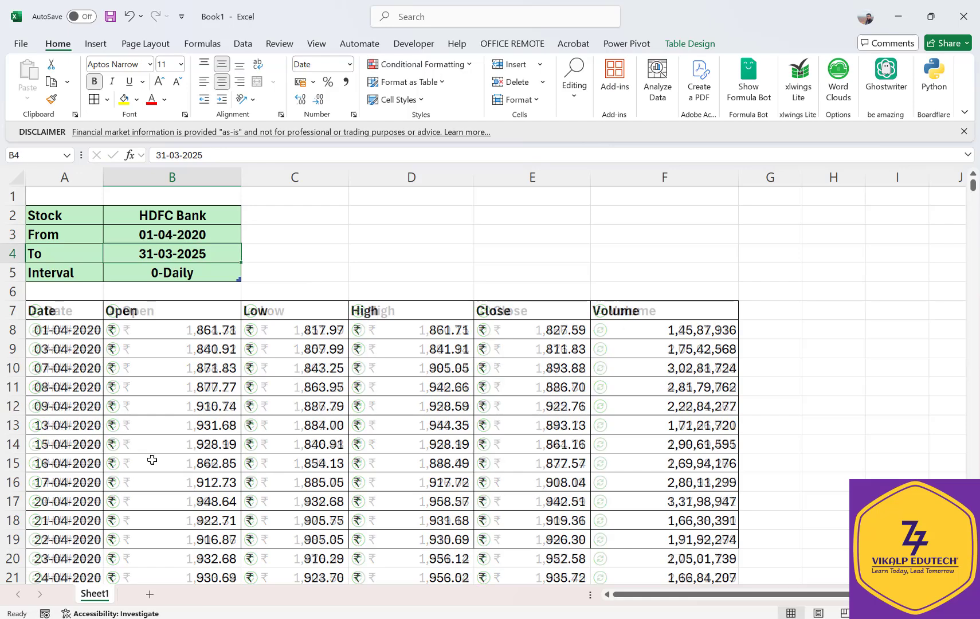
Examine the daily price history from the first date to the last row, and return to the start of the sheet.
scroll(100, 390, down, 5)
scroll(101, 390, down, 20)
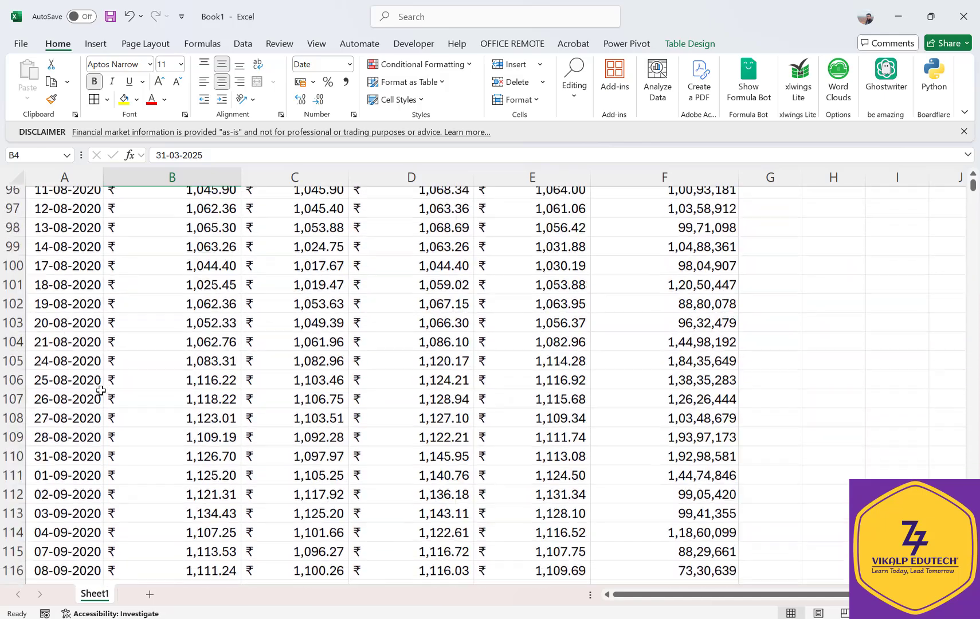
click(101, 393)
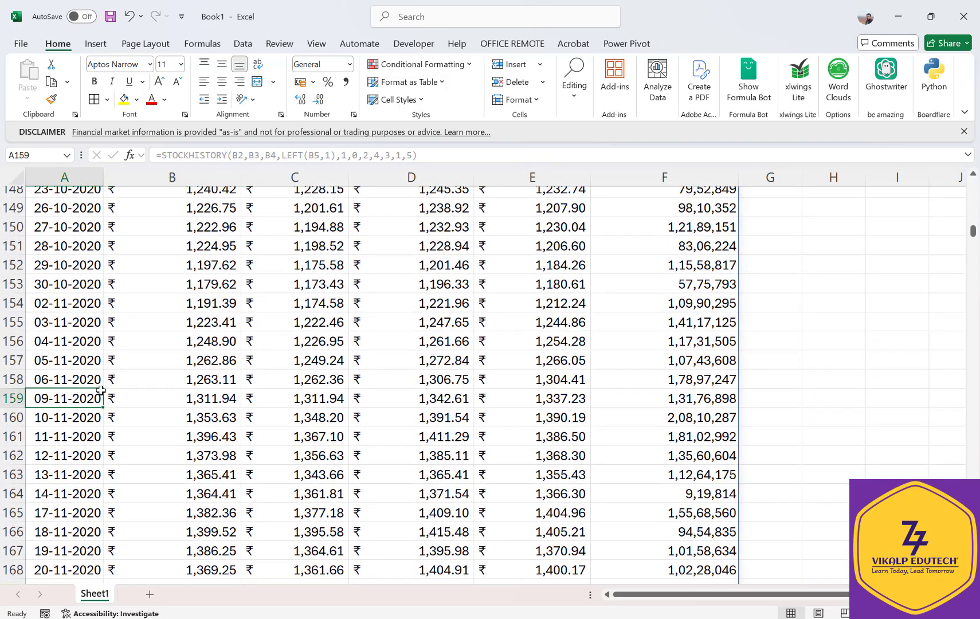
key(ctrl+Down)
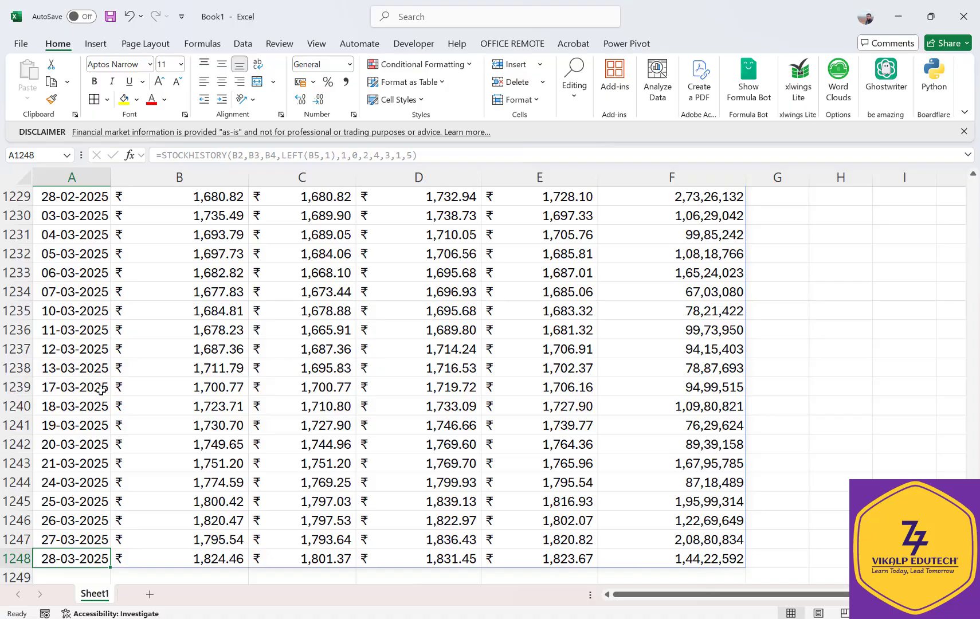
scroll(101, 390, up, 20)
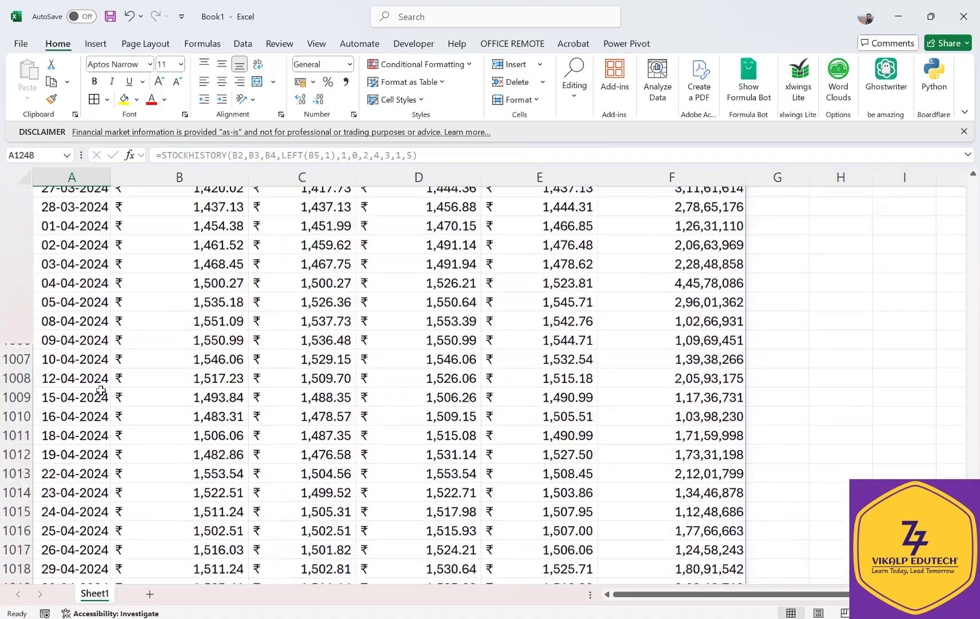
scroll(100, 391, up, 13)
click(101, 391)
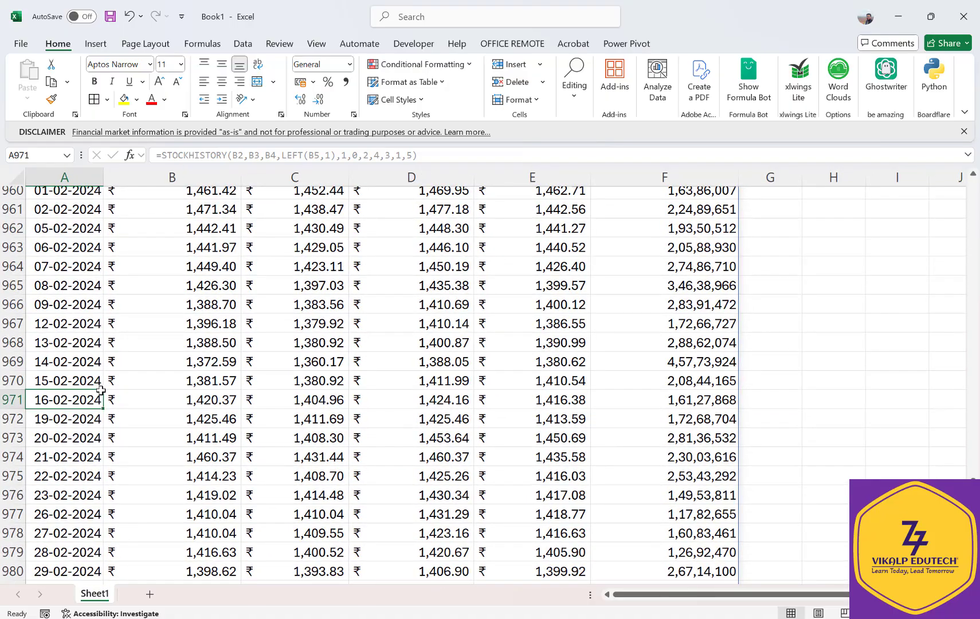
key(ctrl+Up)
key(ctrl+Home)
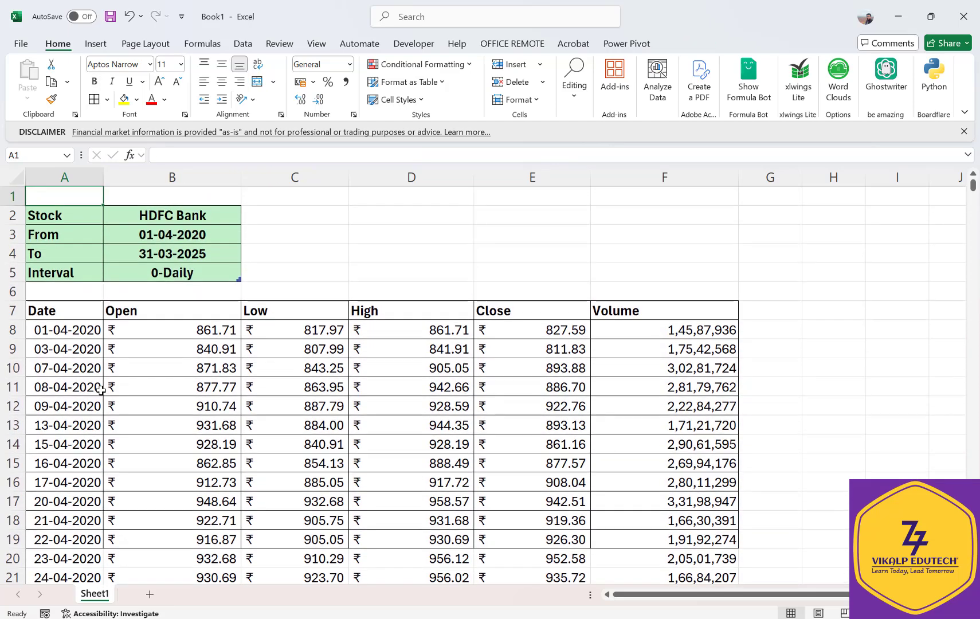
Set the Interval in B5 to 1-Weekly for the HDFC Bank history.
click(209, 275)
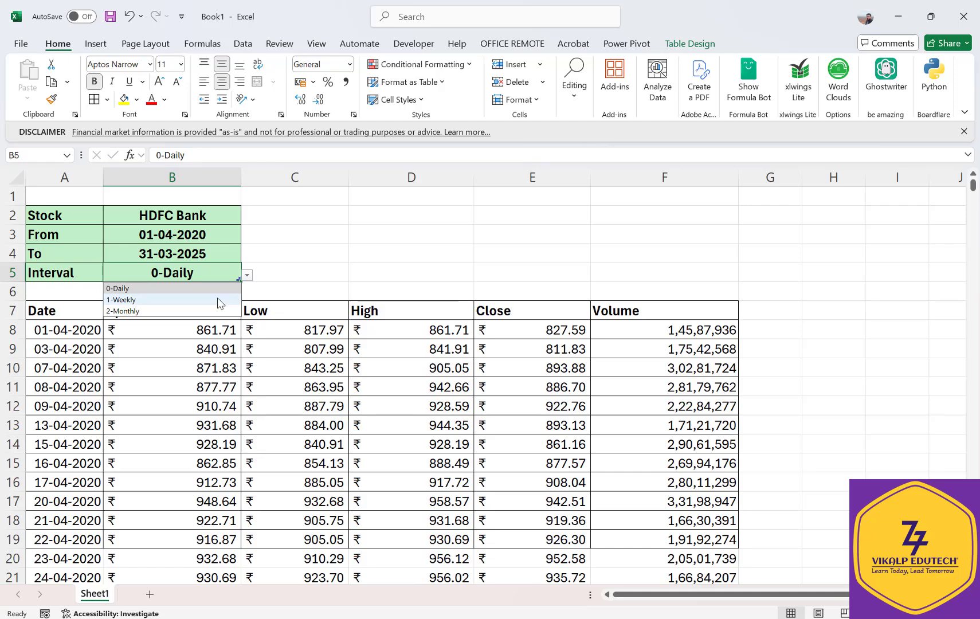
click(218, 299)
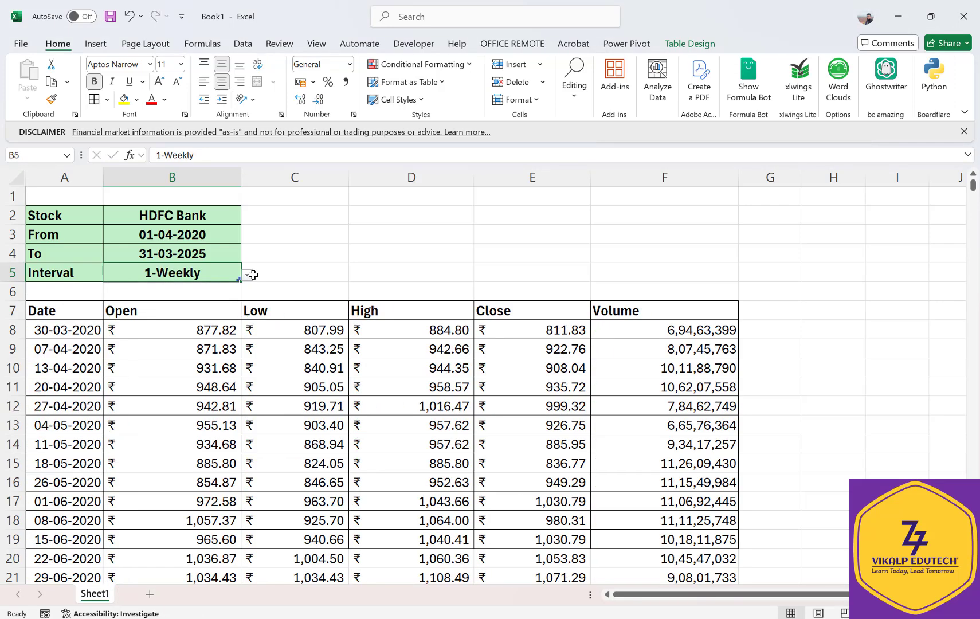
Set the Interval in B5 to 2-Monthly for the HDFC Bank history.
click(247, 276)
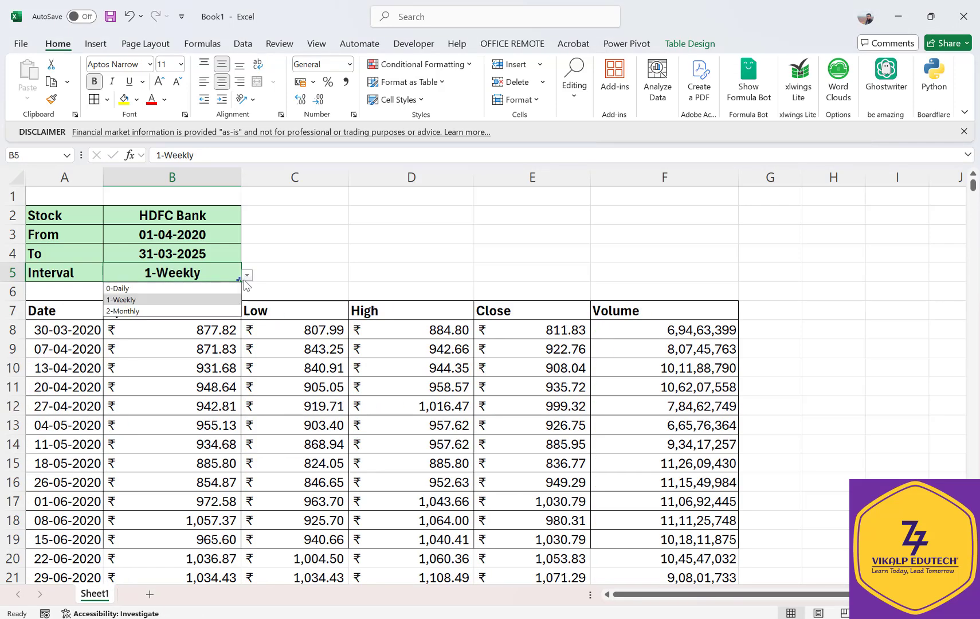
click(224, 312)
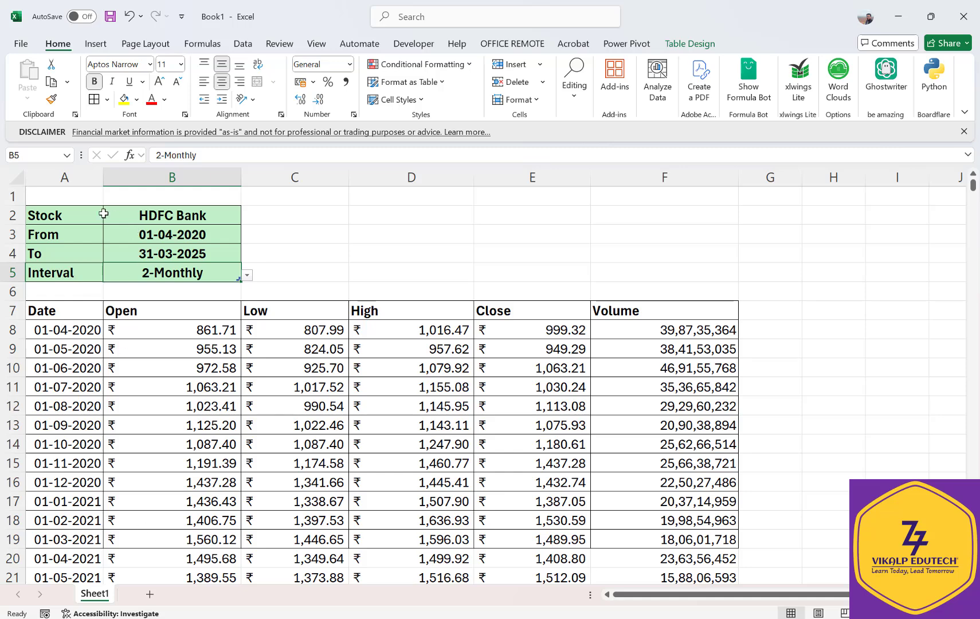
Copy the labels Stock, From, To and Interval from A2:A5 into A1:A4 of a new sheet.
drag(94, 212, 83, 272)
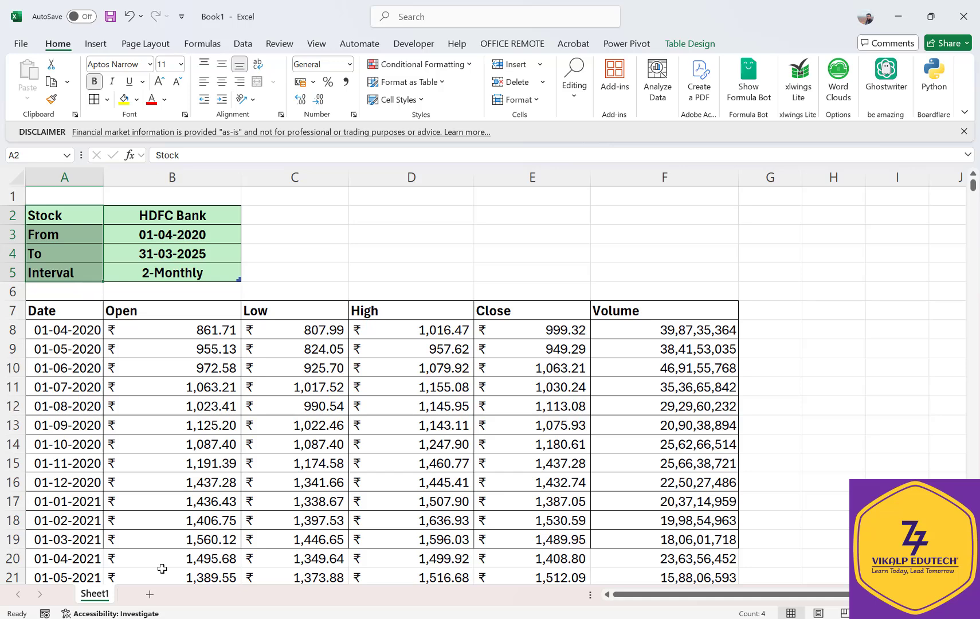
key(ctrl+c)
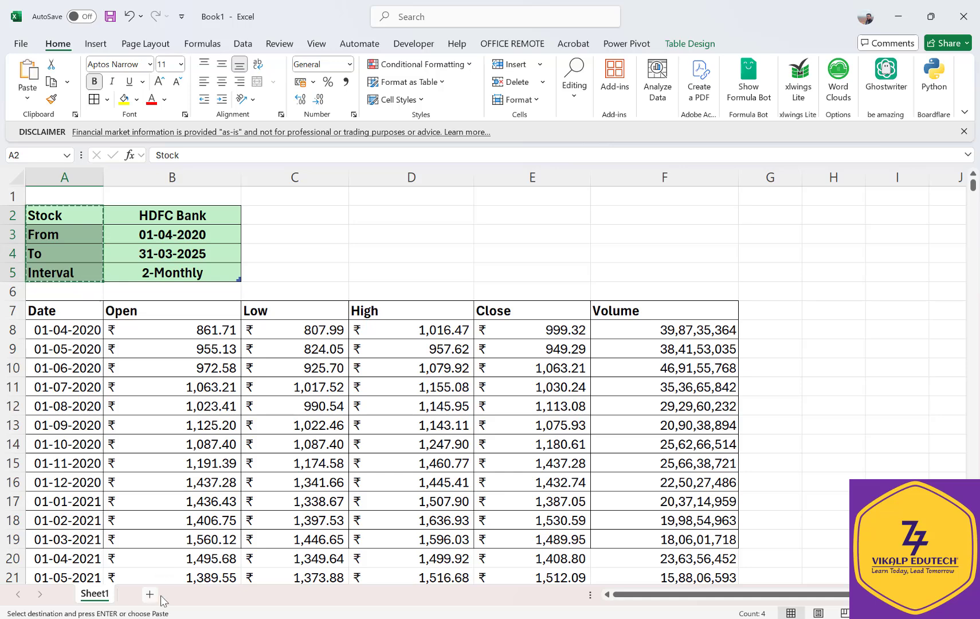
click(150, 594)
scroll(98, 300, up, 3)
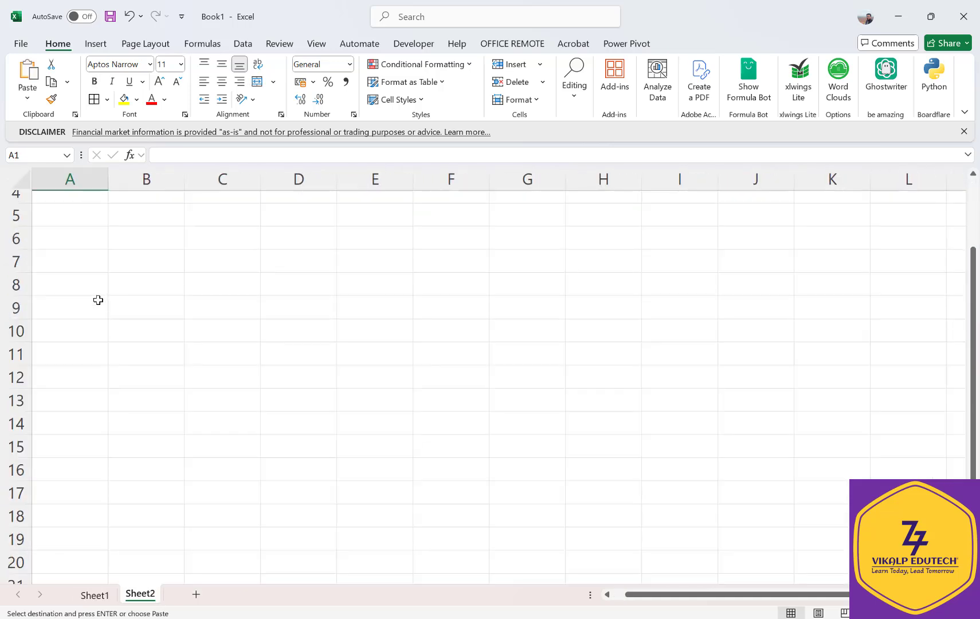
scroll(98, 300, up, 1)
key(ctrl+v)
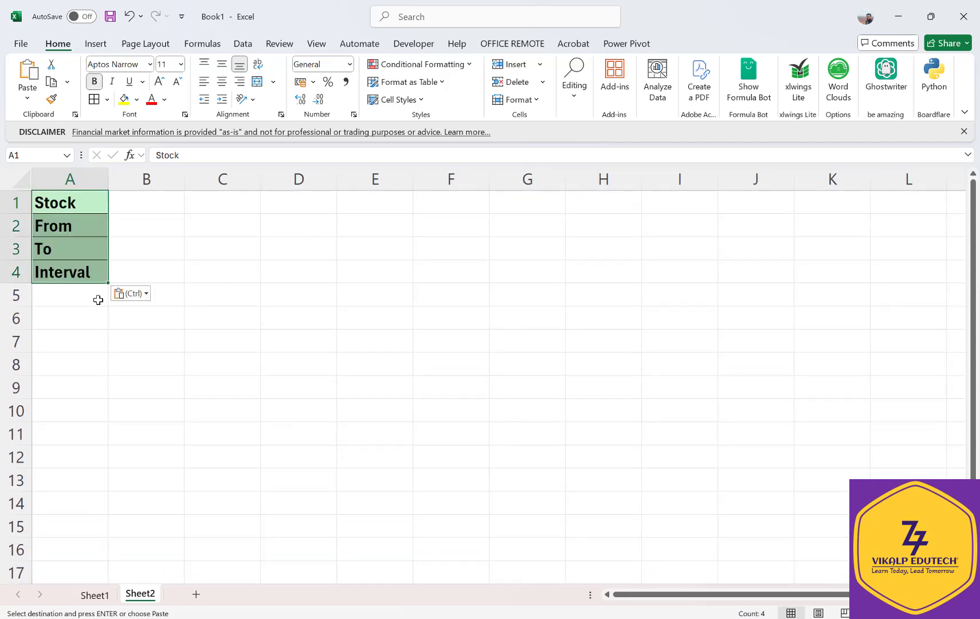
Enter Union Bank as the Stock in B1 and 1-4-2024 as the From date in B2.
click(138, 199)
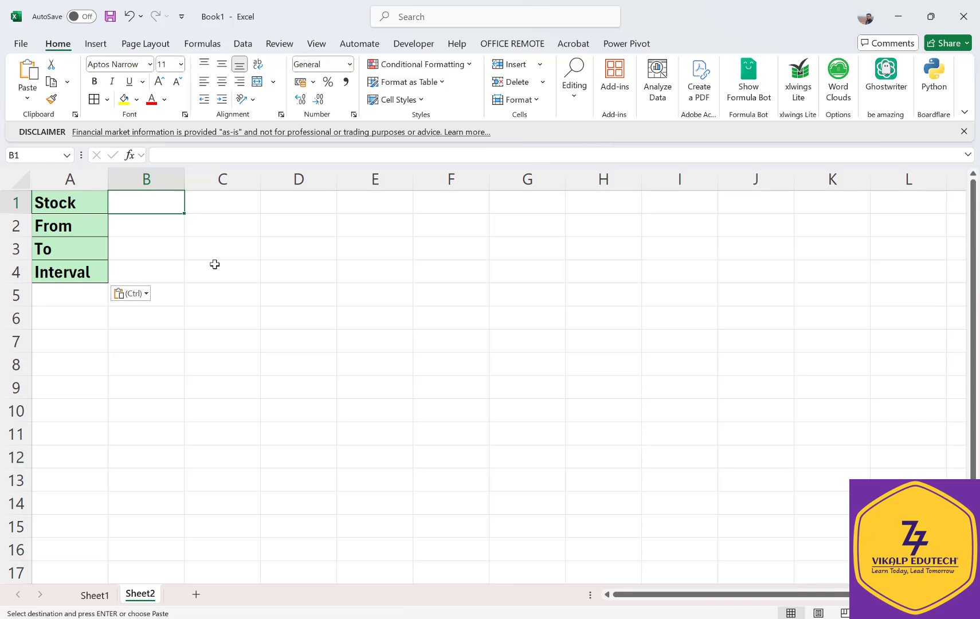
key(Escape)
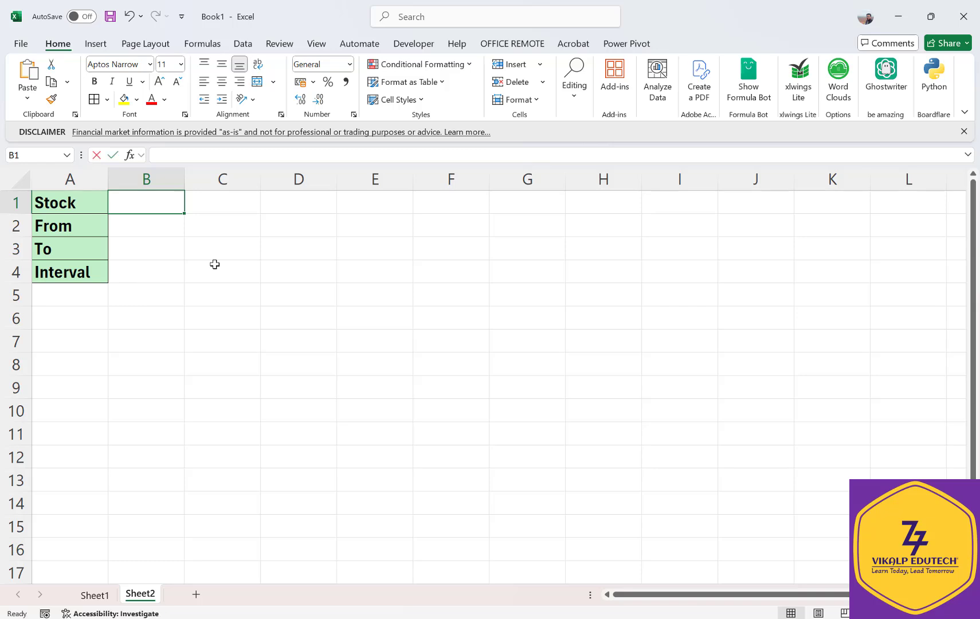
text(Union Bank)
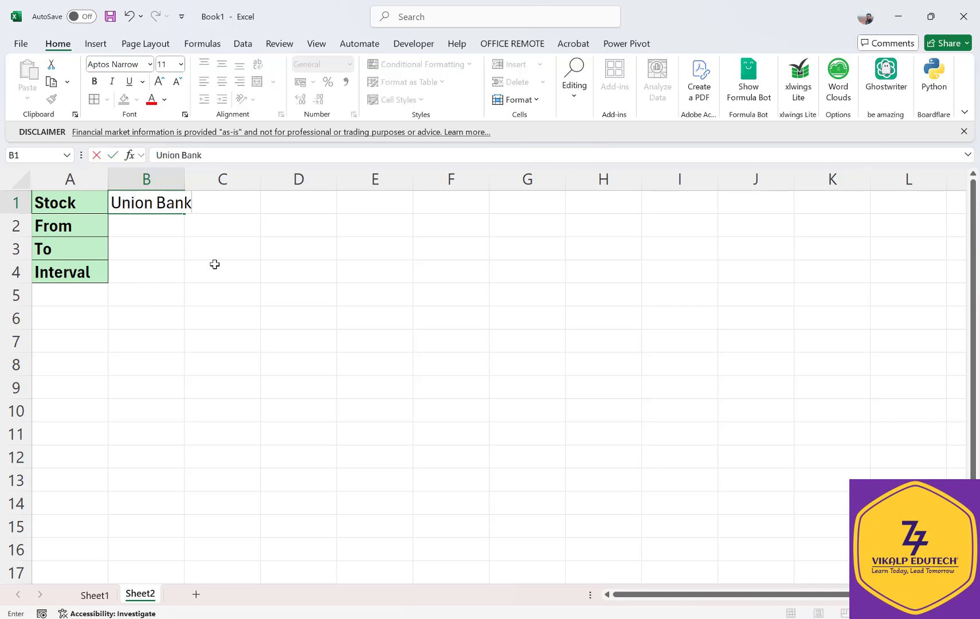
key(Return)
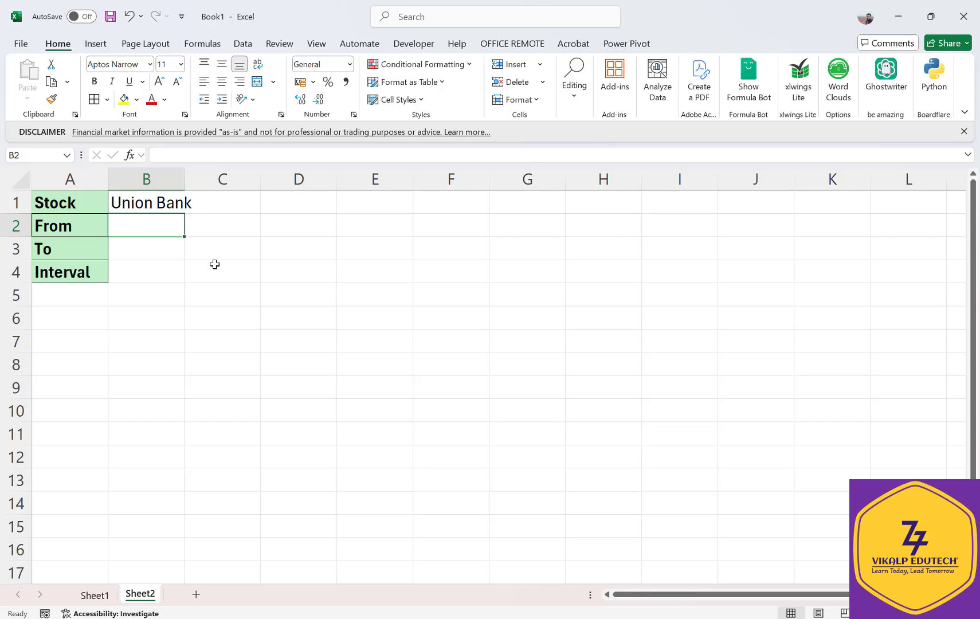
text(1-)
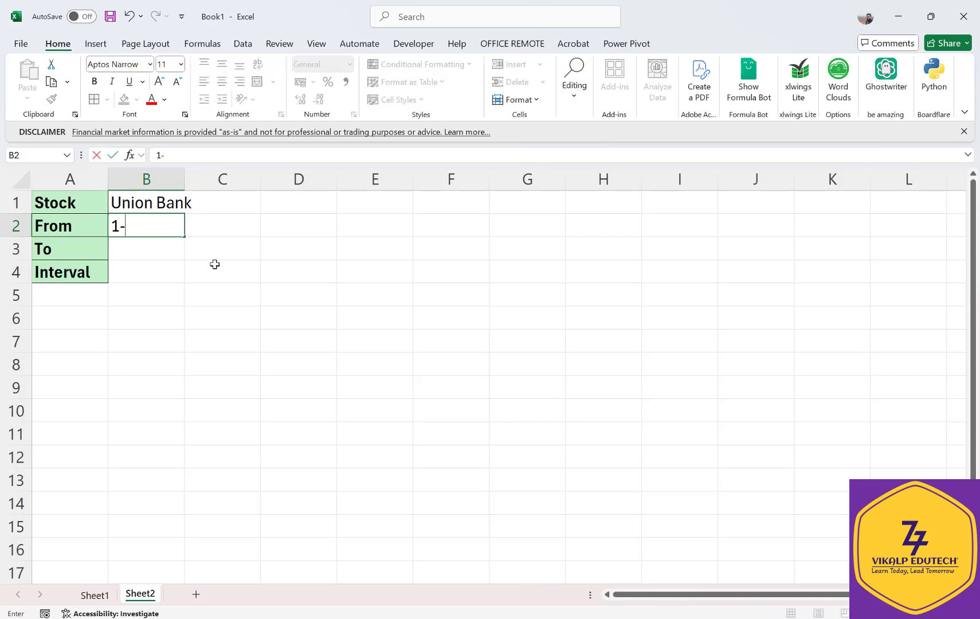
text(4-2024)
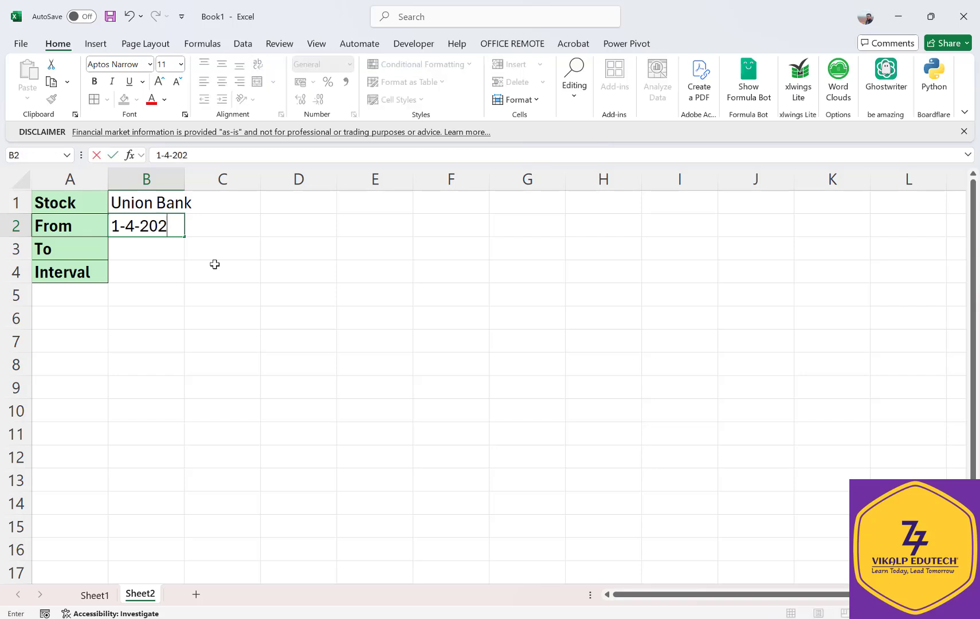
key(Return)
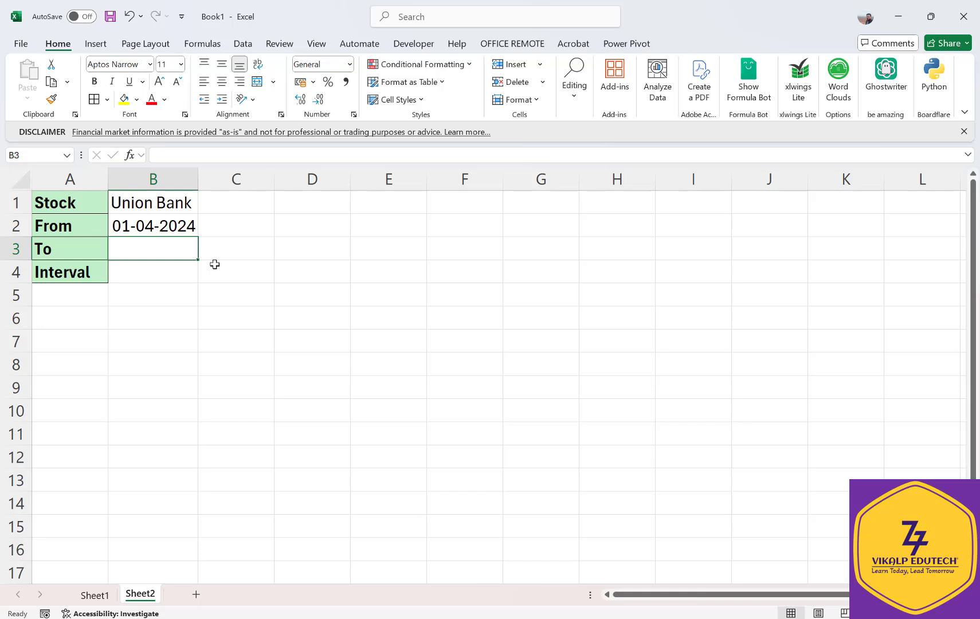
Enter the formula =TODAY() as the To date in B3.
text(=today)
key(Tab)
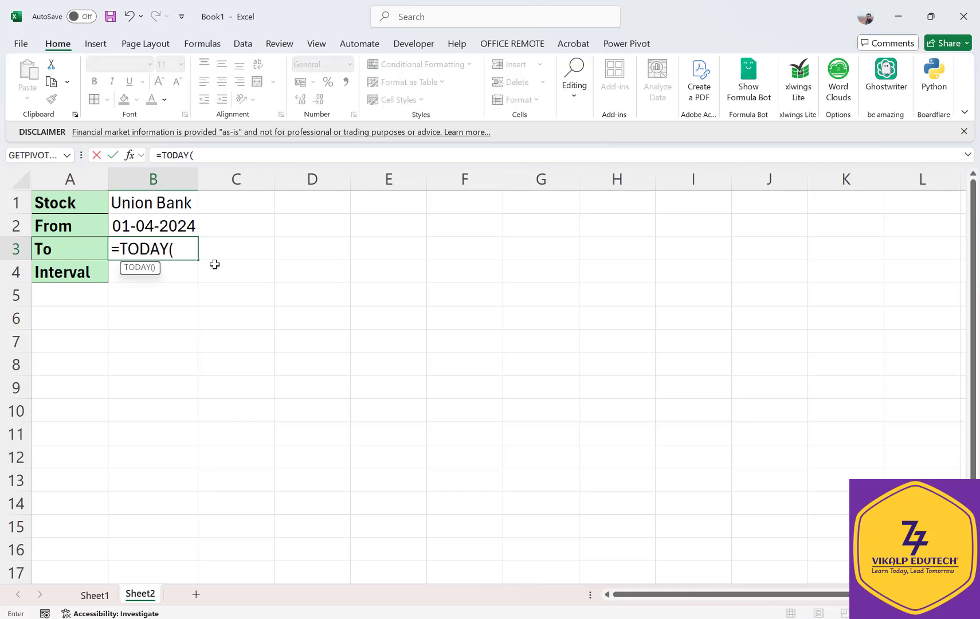
text())
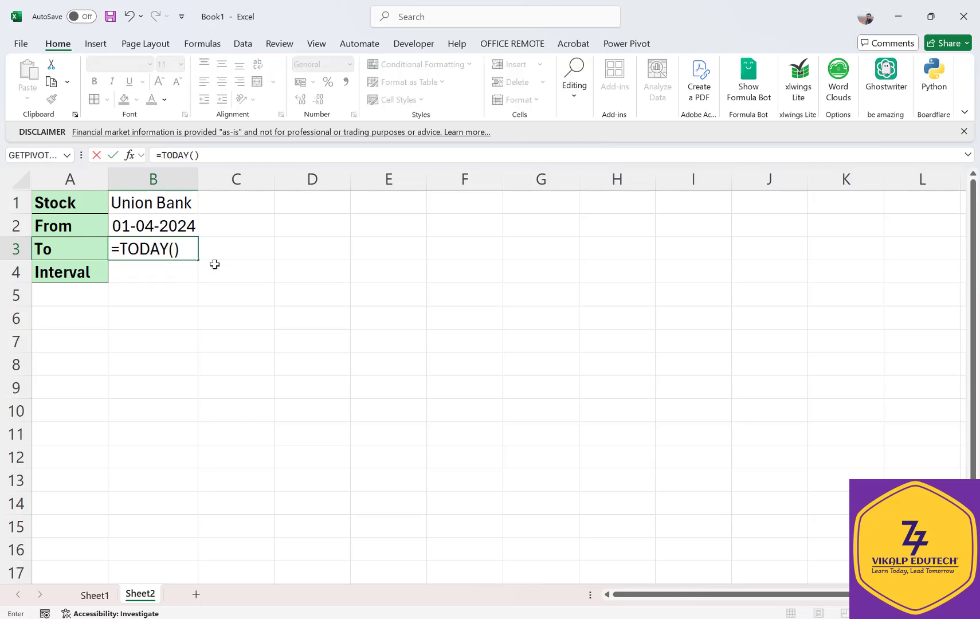
key(Return)
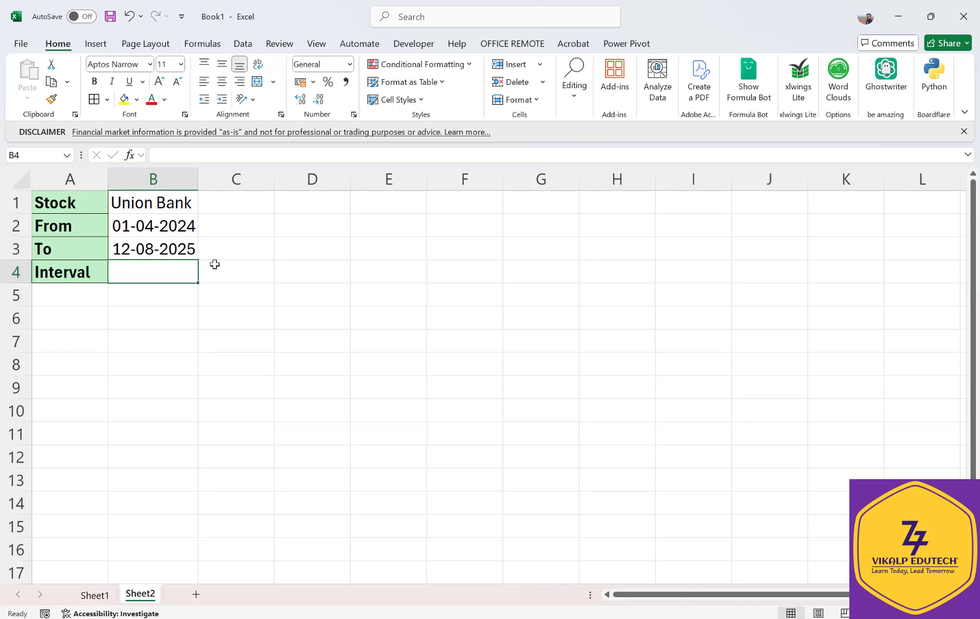
Check the interval options offered in B5 of Sheet1 and return to Sheet2.
text(0)
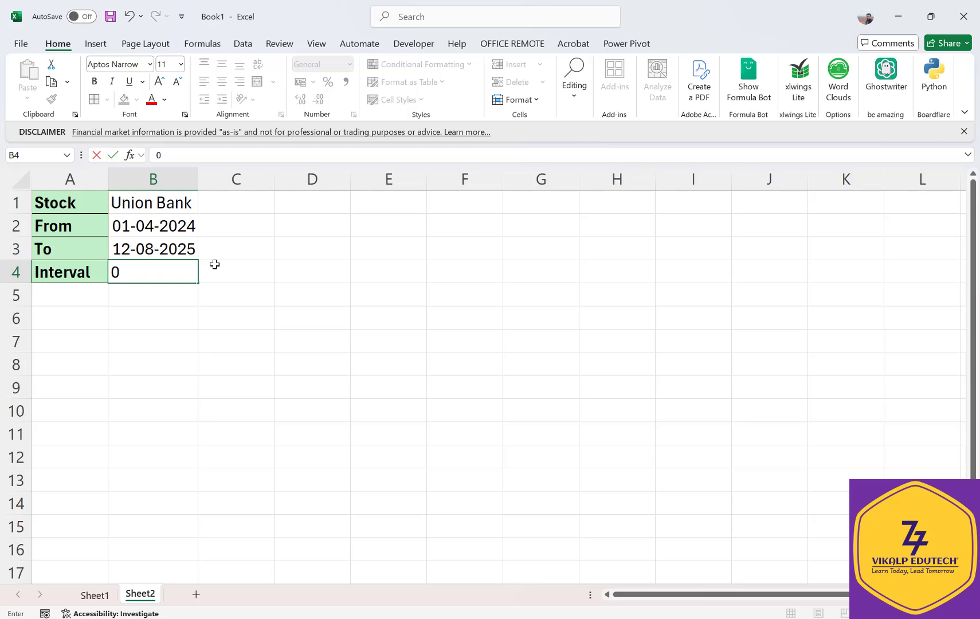
key(Escape)
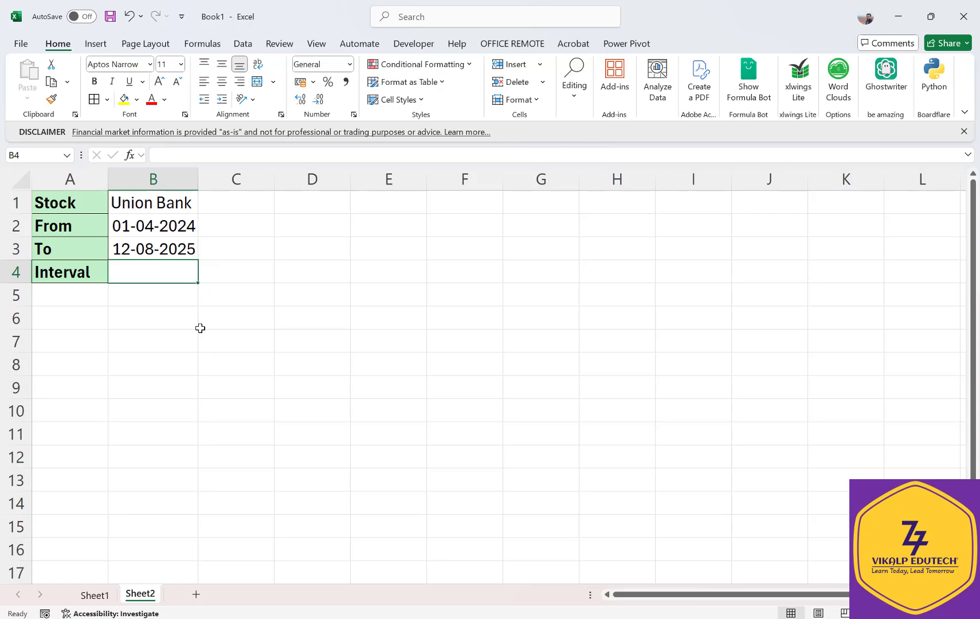
click(94, 595)
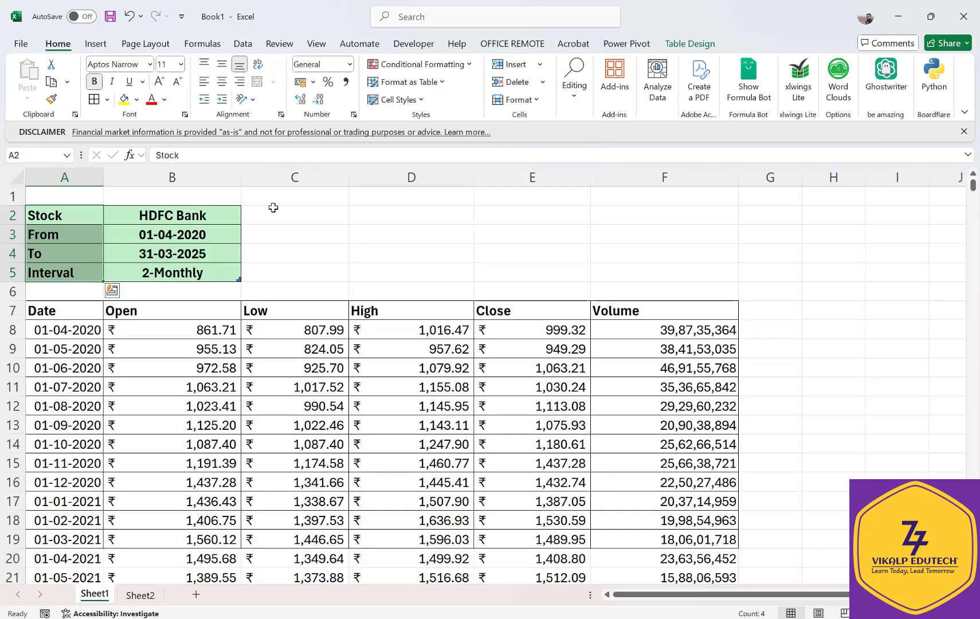
click(221, 270)
click(247, 276)
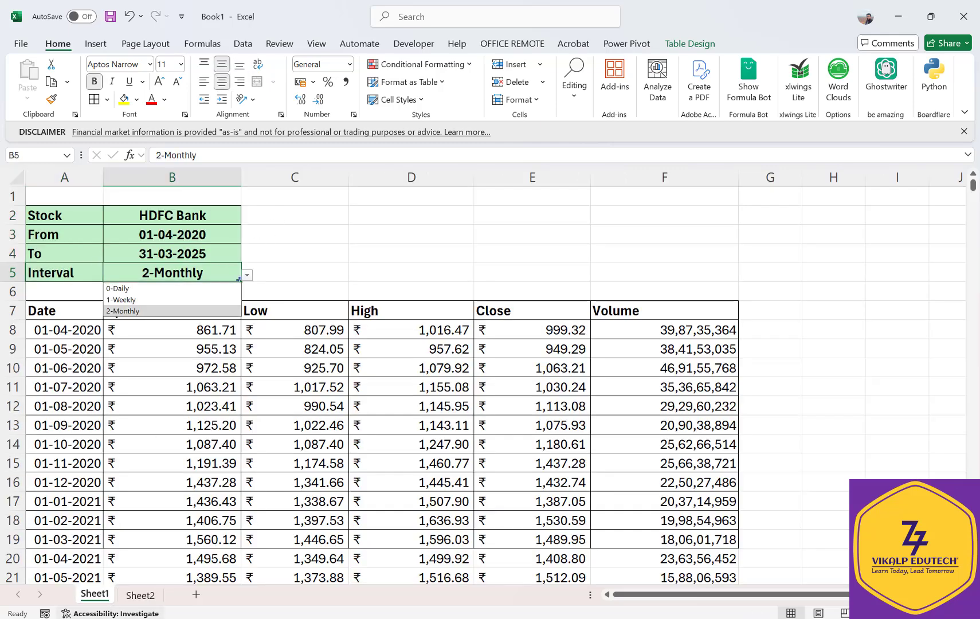
click(141, 595)
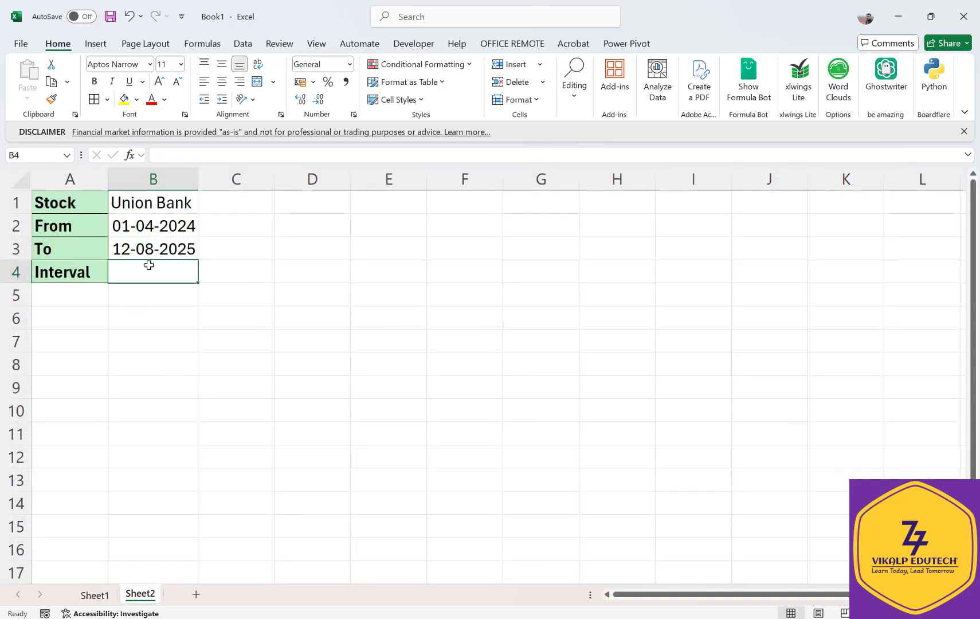
Add a list validation to B4 with the source 0-Daily,1-Weekly,2-Monthly and choose 2-Monthly as the Interval.
click(242, 43)
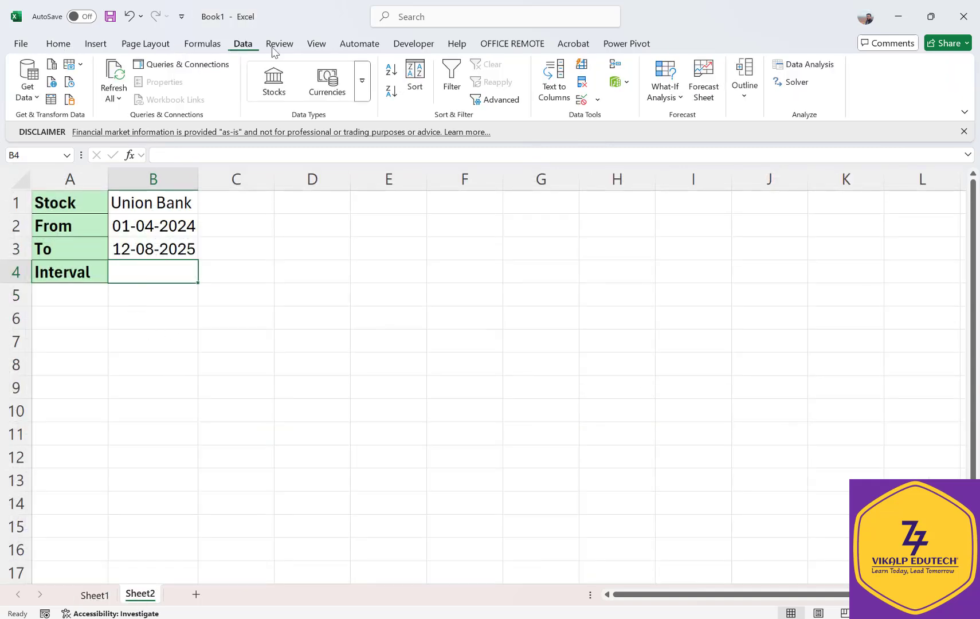
click(581, 100)
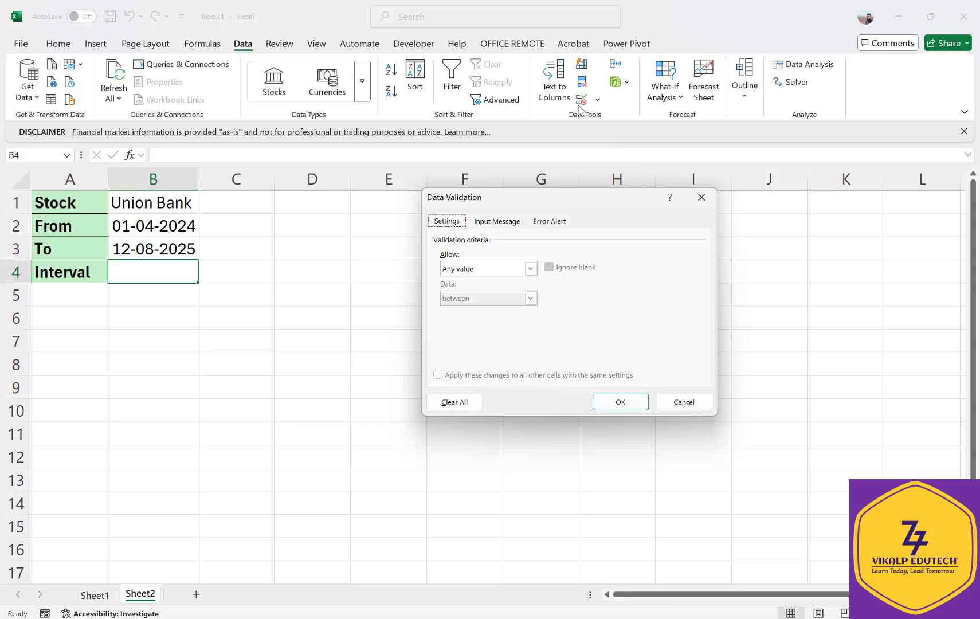
click(530, 268)
click(500, 314)
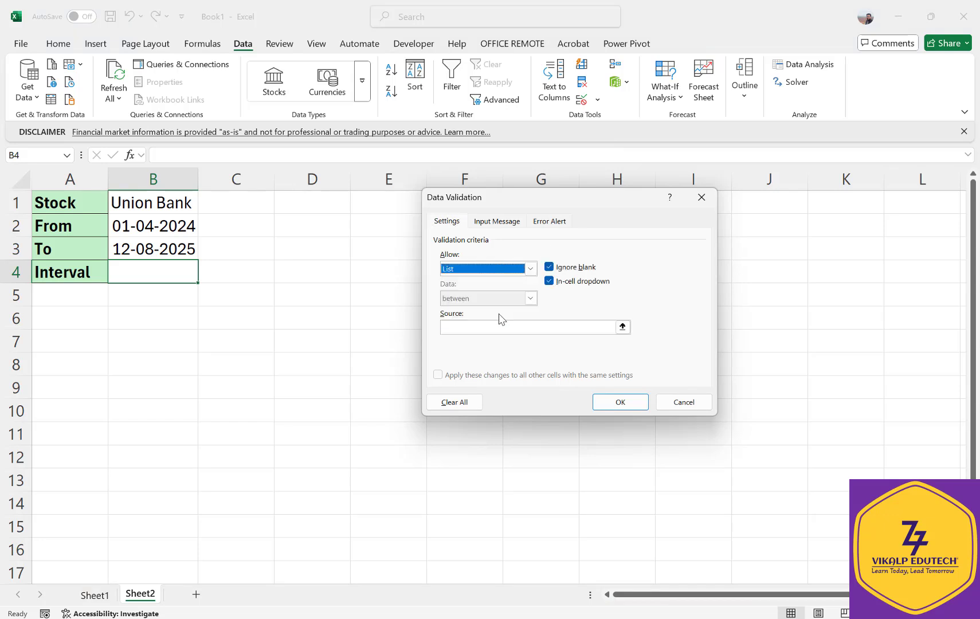
click(496, 328)
text(0)
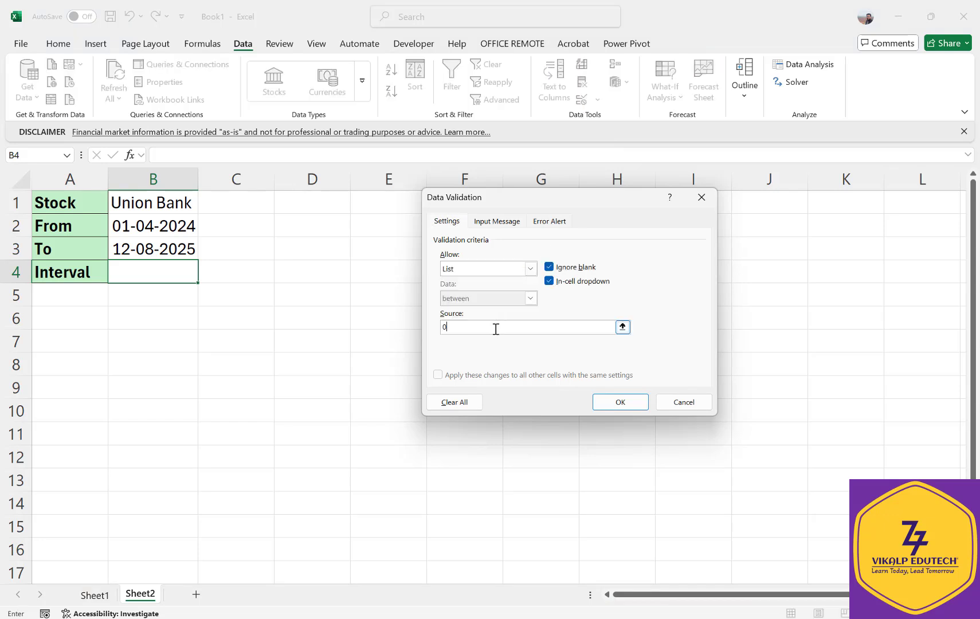
text(-Daily,1-Weekly,2-Monthly)
key(Return)
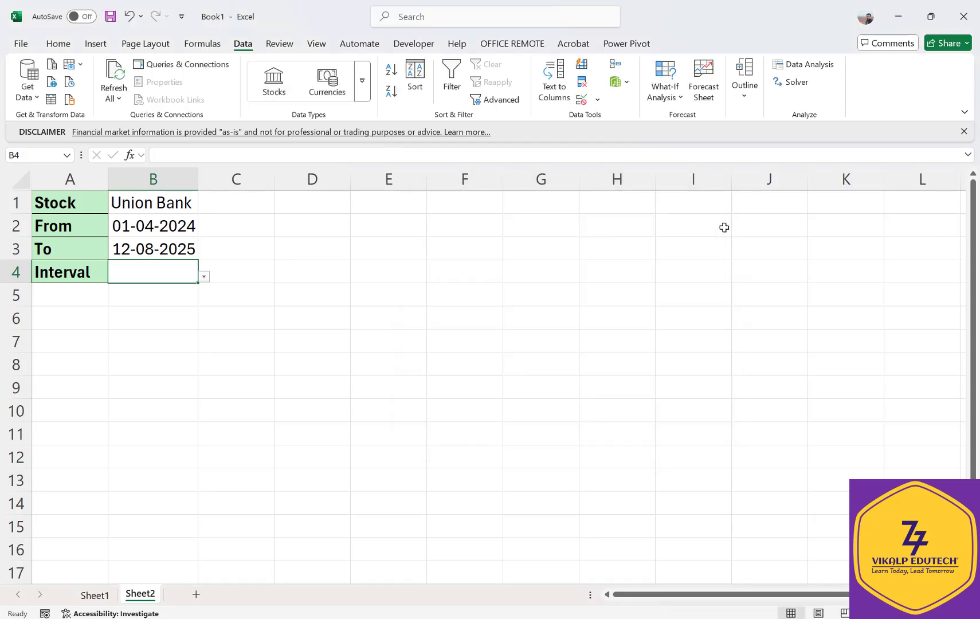
click(204, 277)
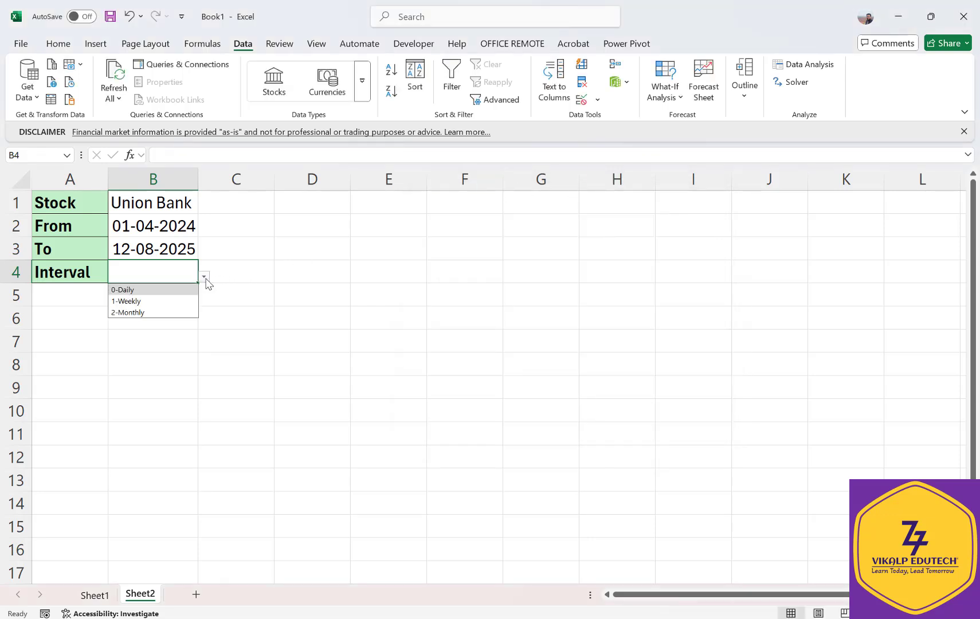
click(164, 314)
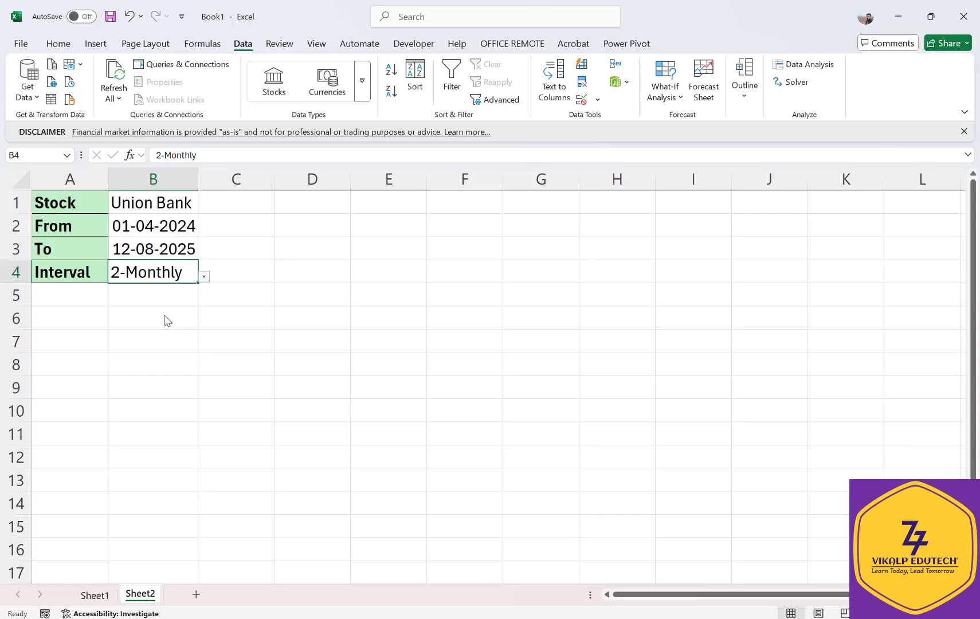
Start a STOCKHISTORY formula in A6 of Sheet2 with B1 as the stock, B2 as the start date and B3 as the end date.
click(58, 314)
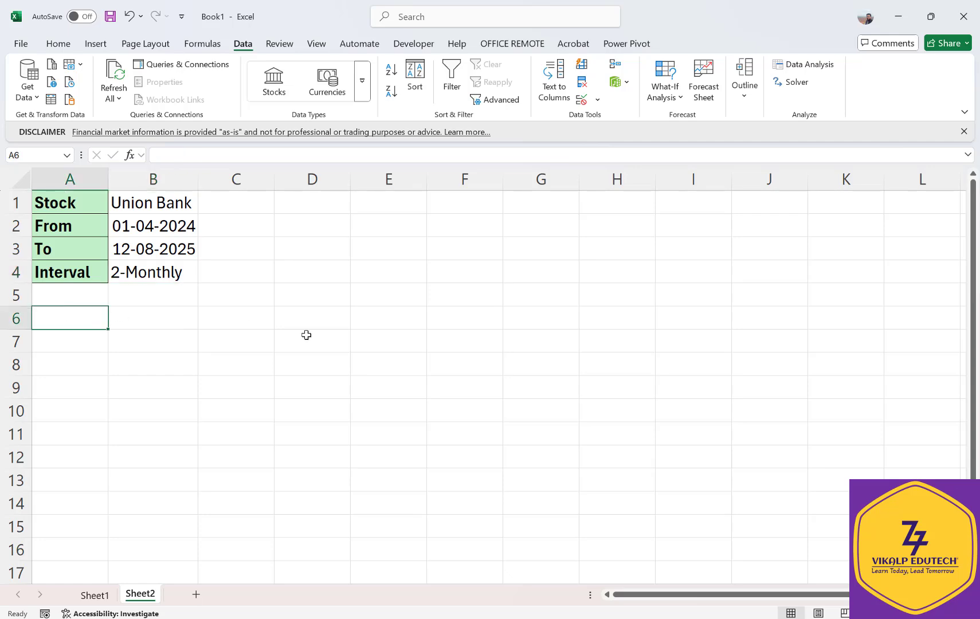
click(106, 592)
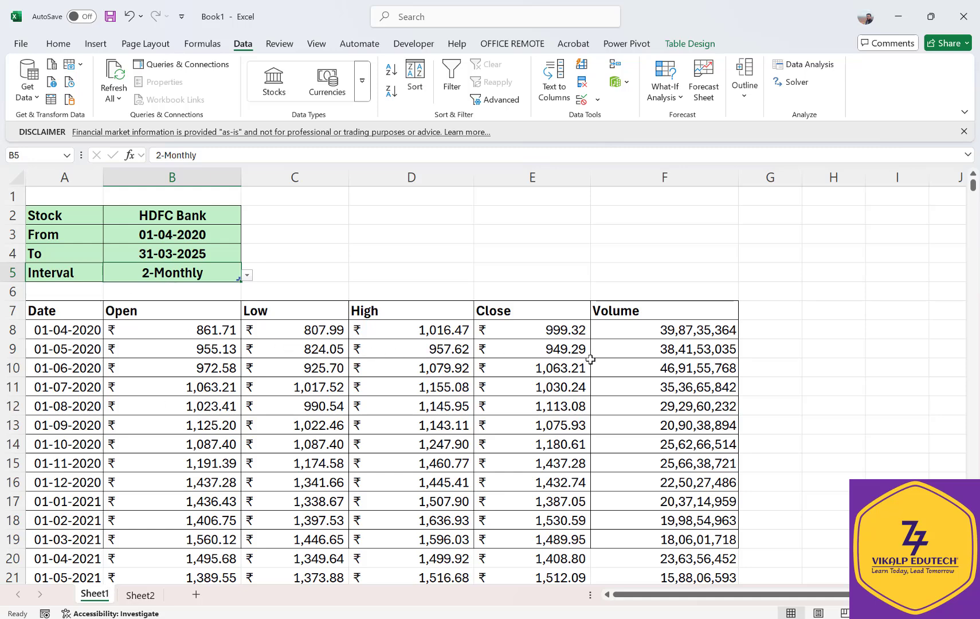
click(150, 599)
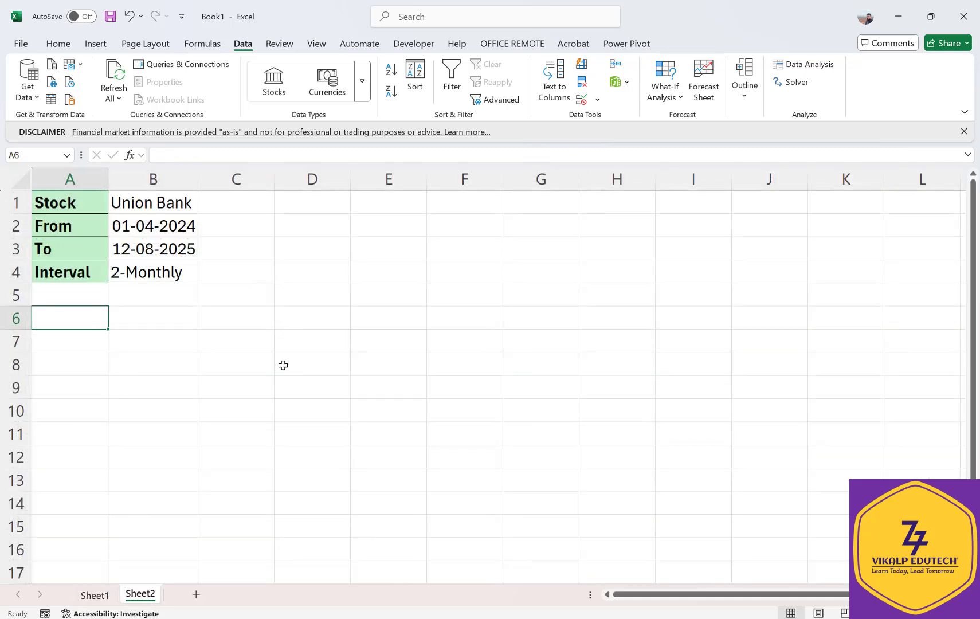
text(=stoc)
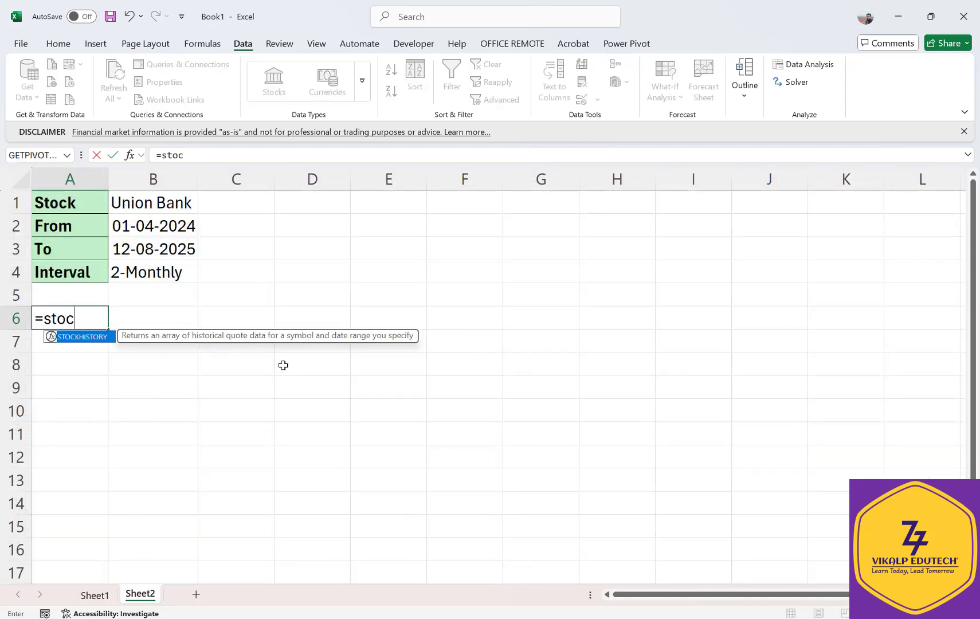
text(kh)
key(Tab)
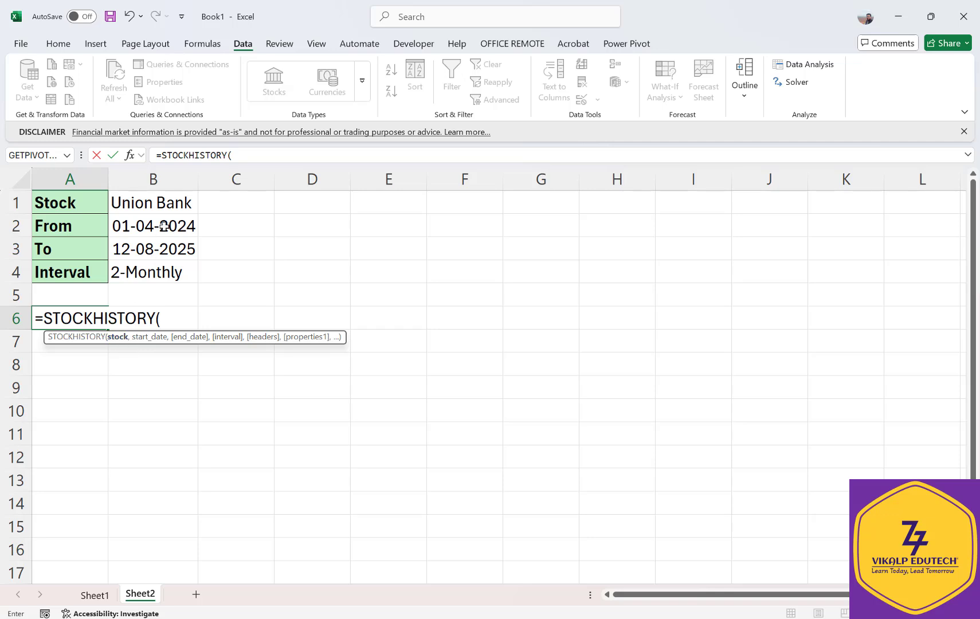
click(164, 209)
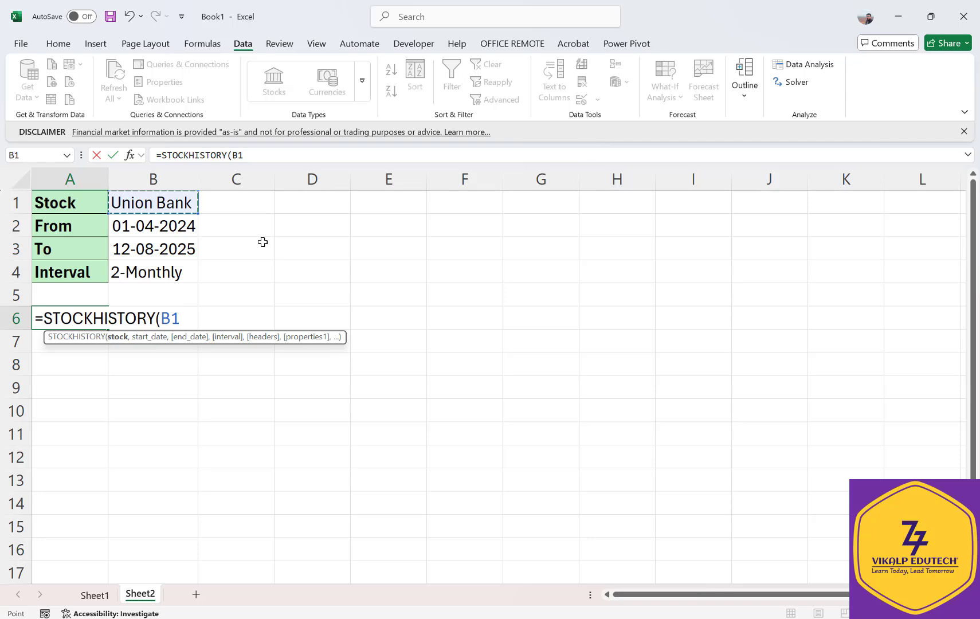
text(,)
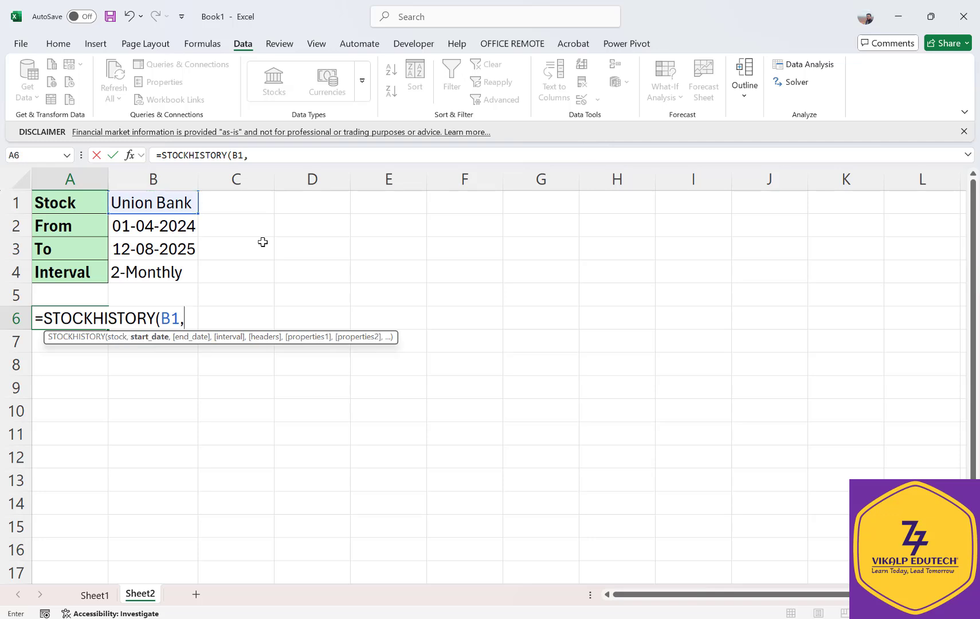
click(167, 222)
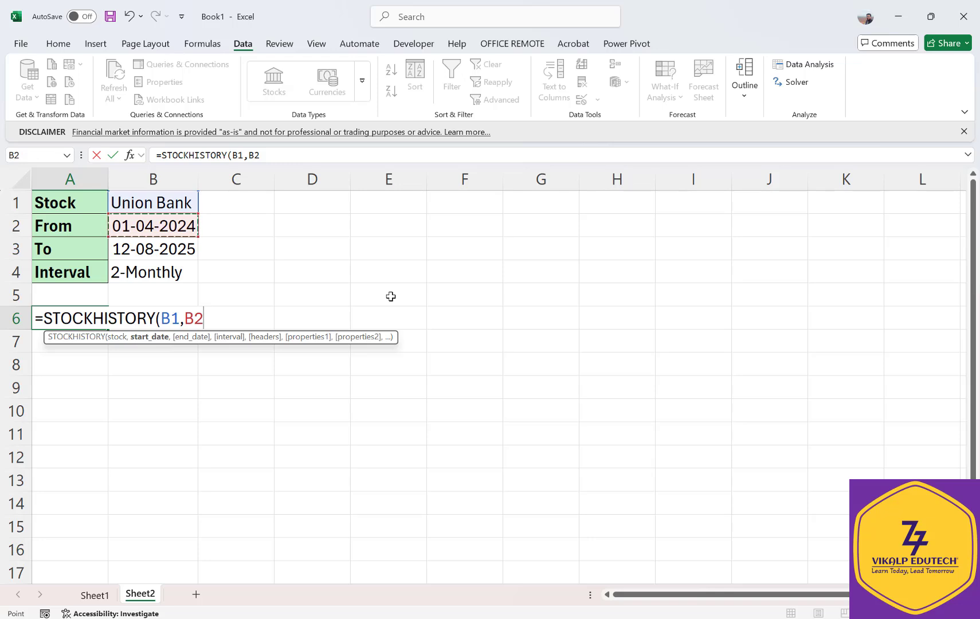
text(,)
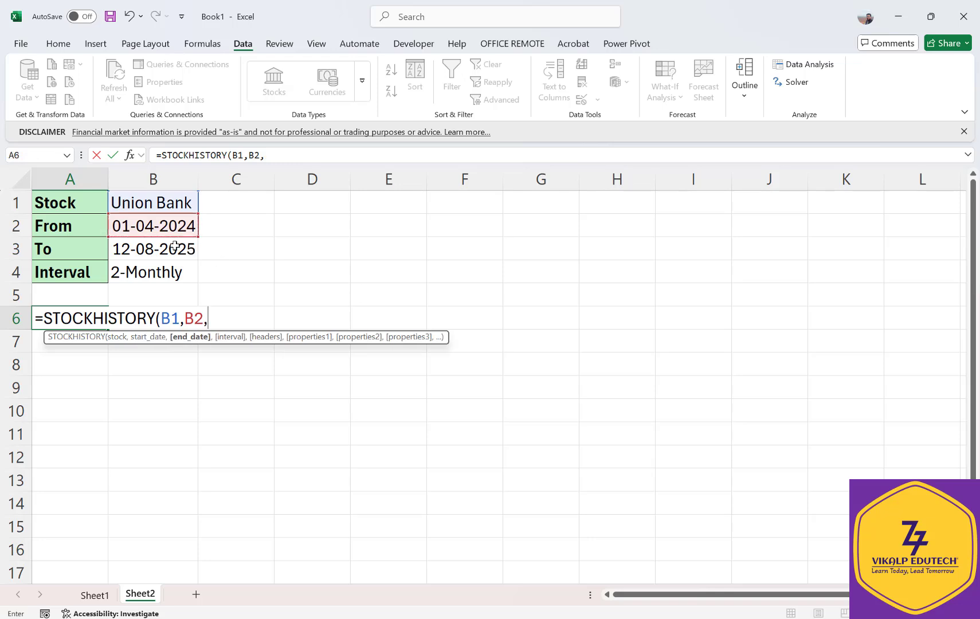
click(146, 250)
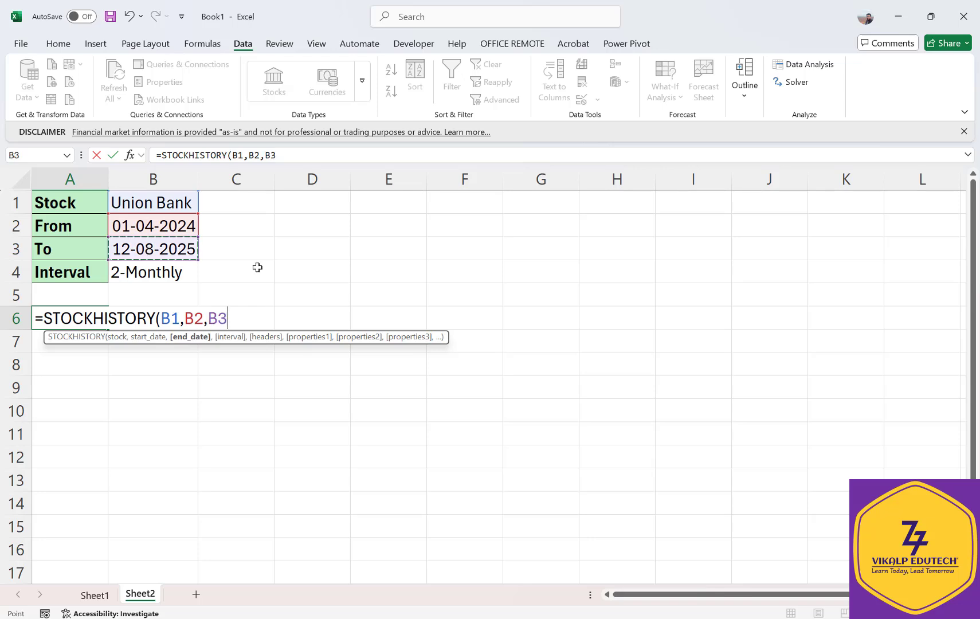
Add LEFT(B4,1) as the interval argument of the STOCKHISTORY formula.
text(,)
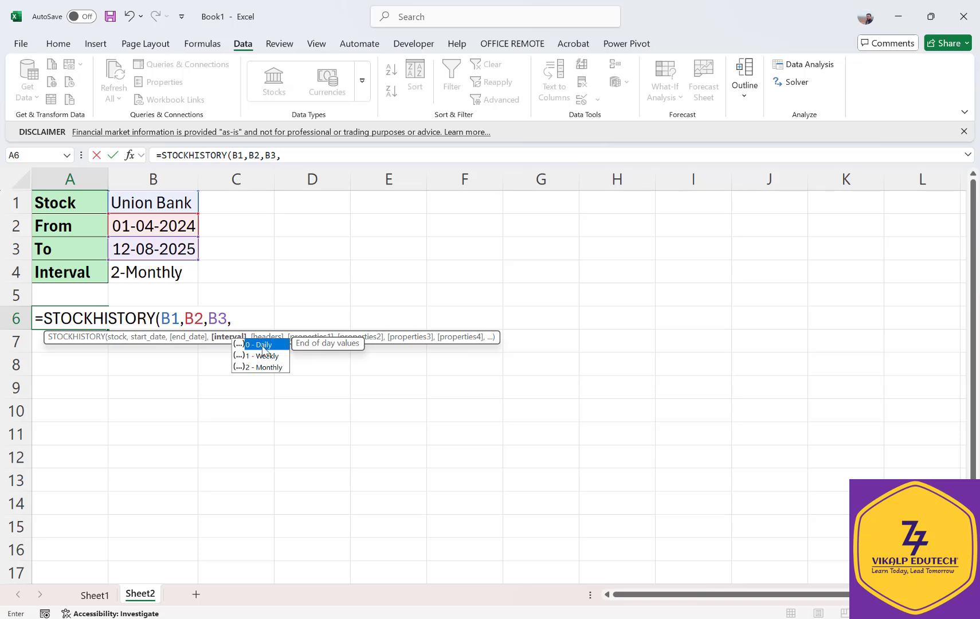
text(left()
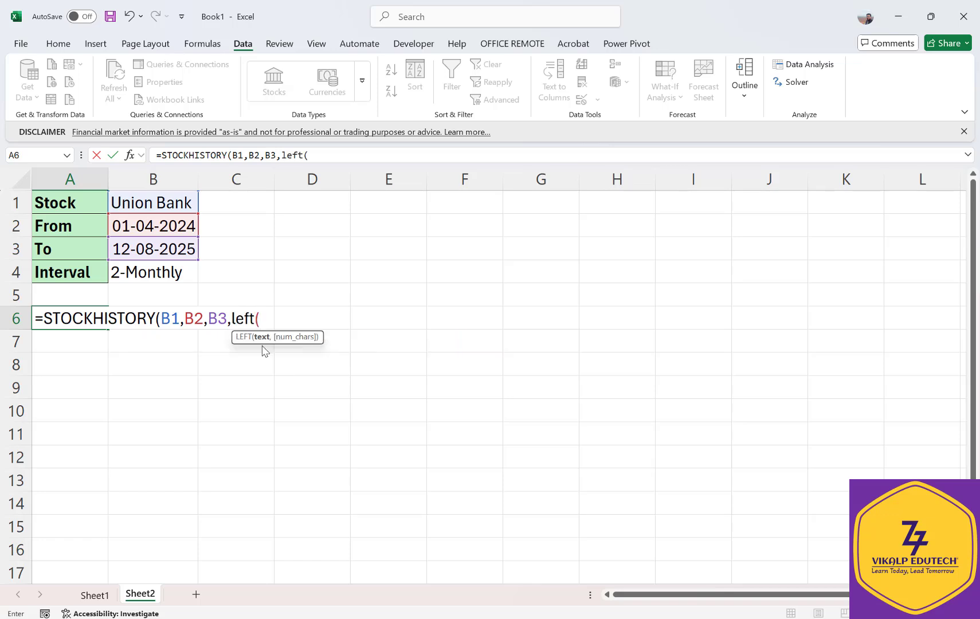
click(163, 273)
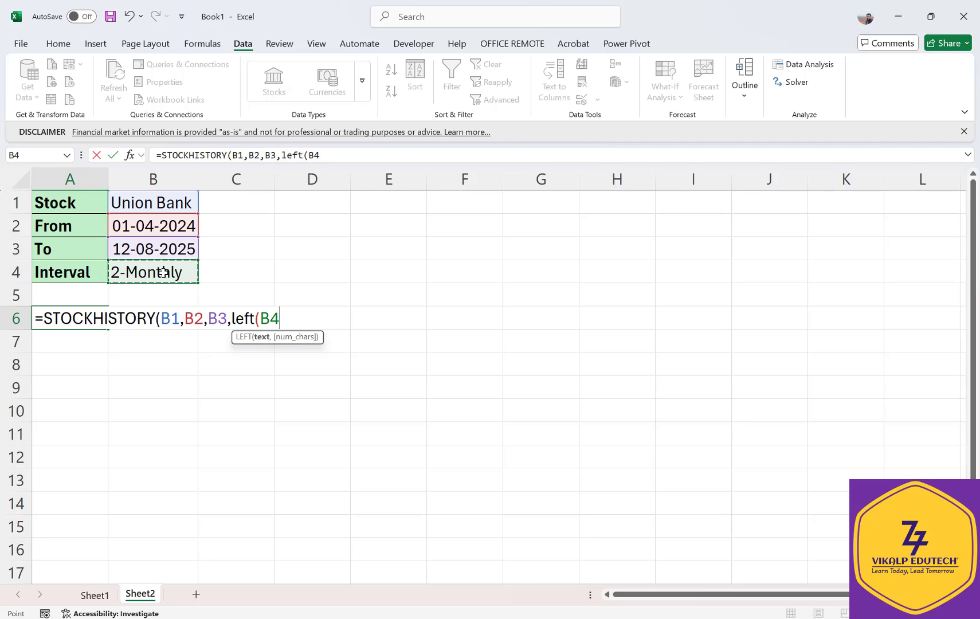
text(,1))
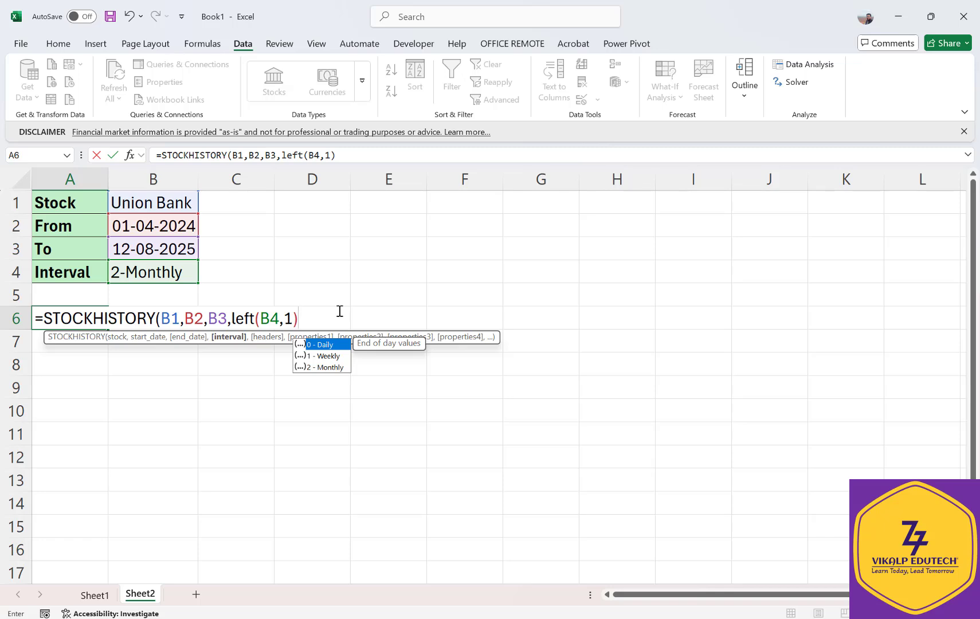
Set the headers argument of the STOCKHISTORY formula to 1 - Show header.
text(,)
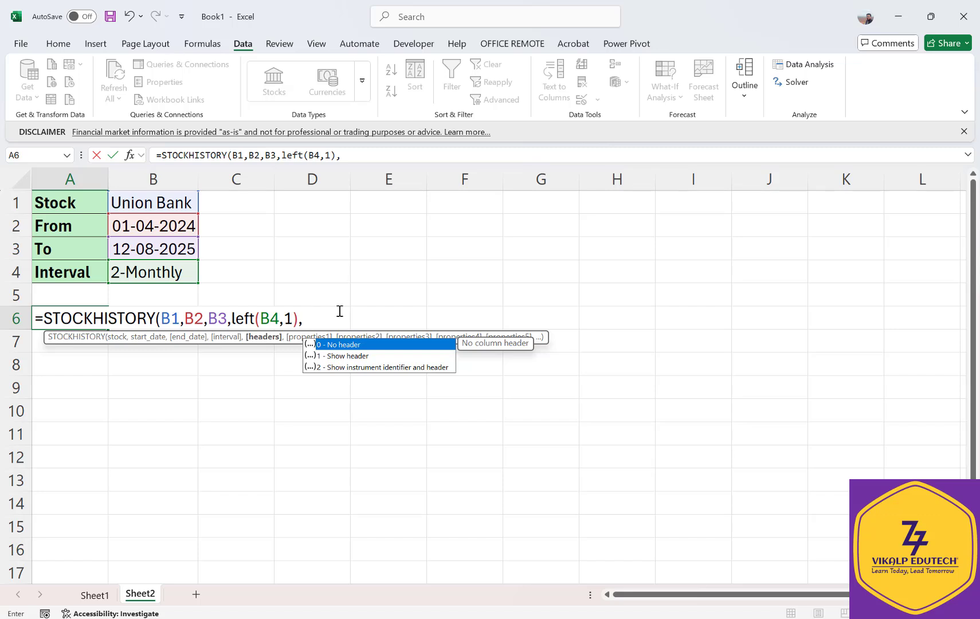
key(Down)
key(Up)
key(Down)
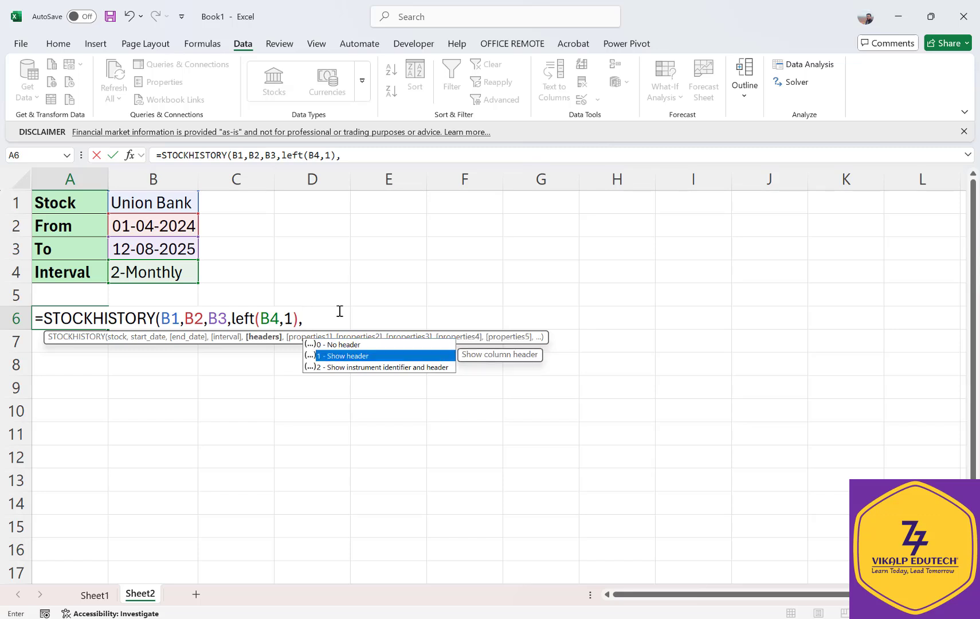
key(Down)
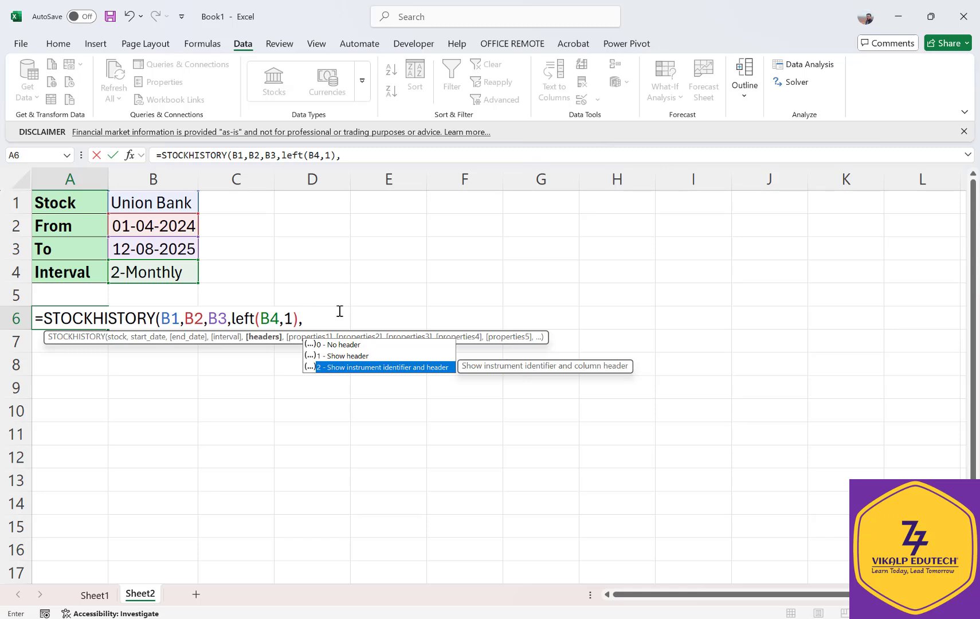
key(Up)
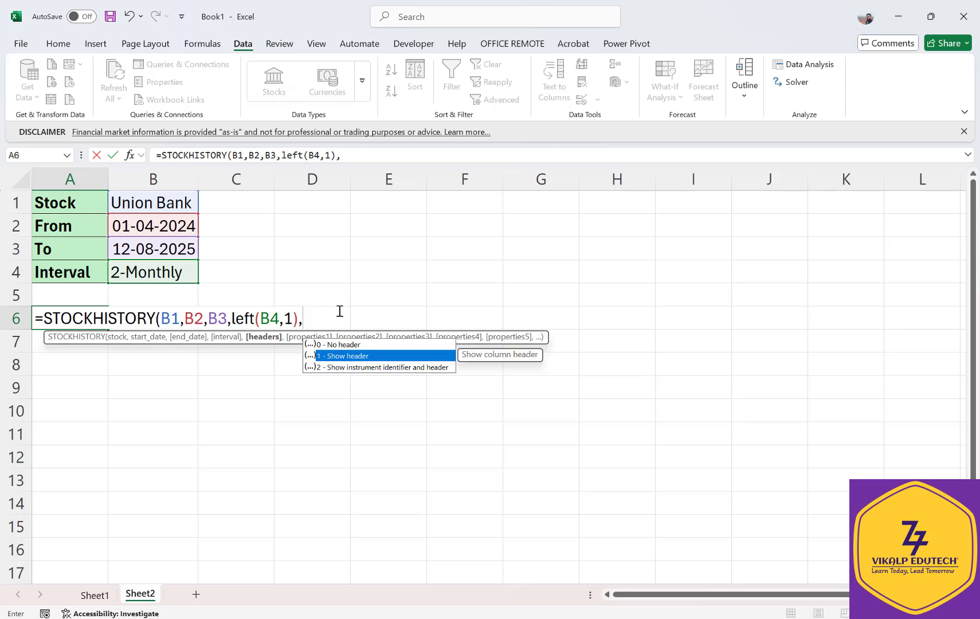
key(Tab)
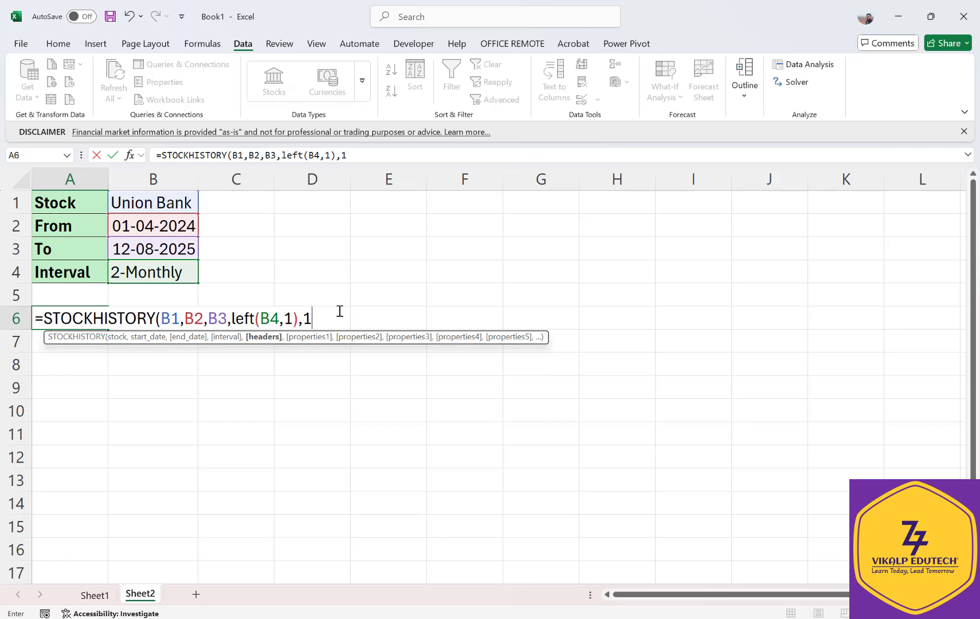
Add the properties 0,2,4,3,1,5 for Date, Open, Low, High, Close and Volume, and complete the STOCKHISTORY formula in A6.
text(,)
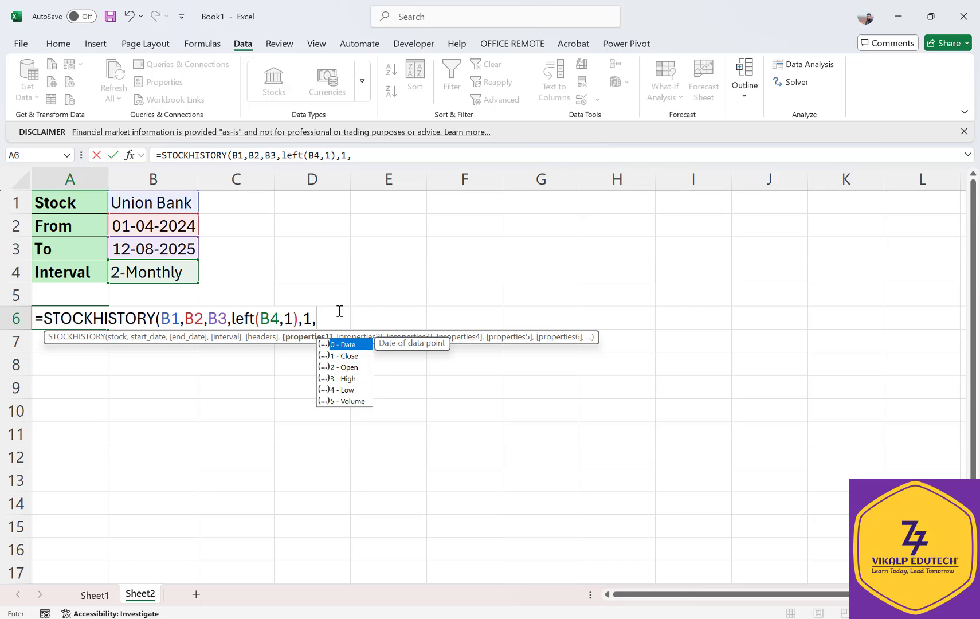
text(0)
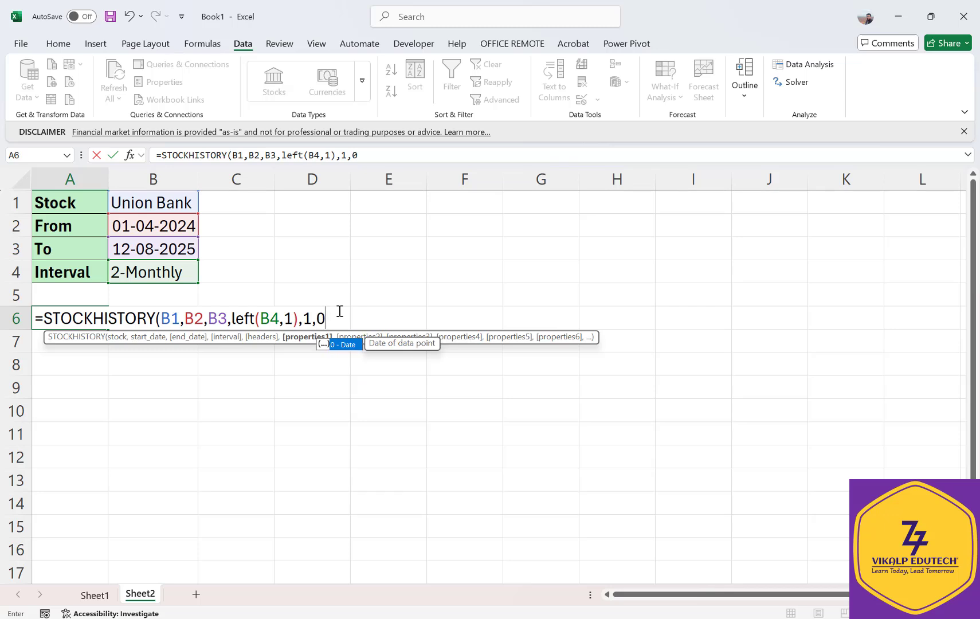
text(,)
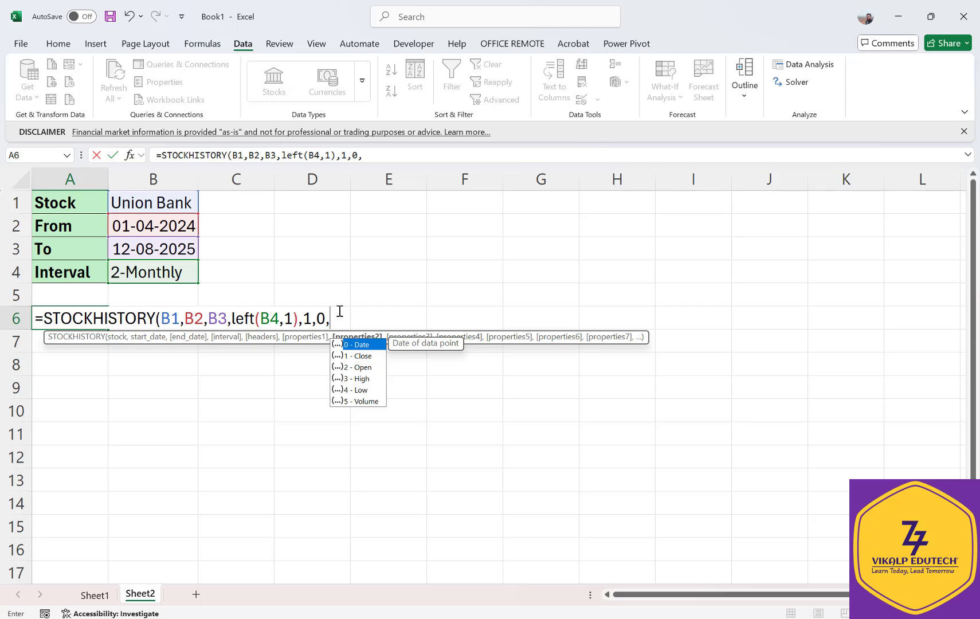
text(2)
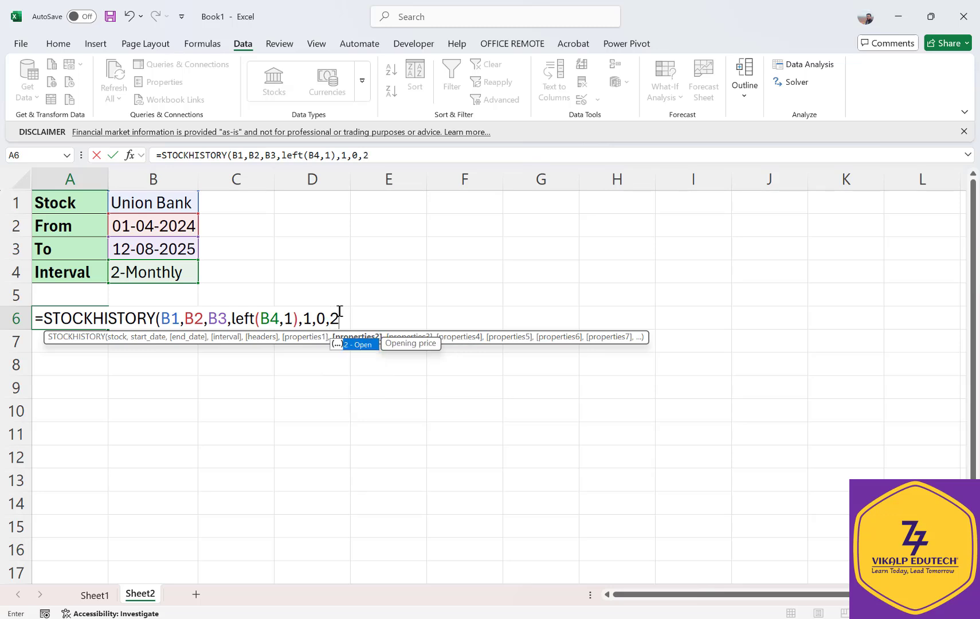
text(,)
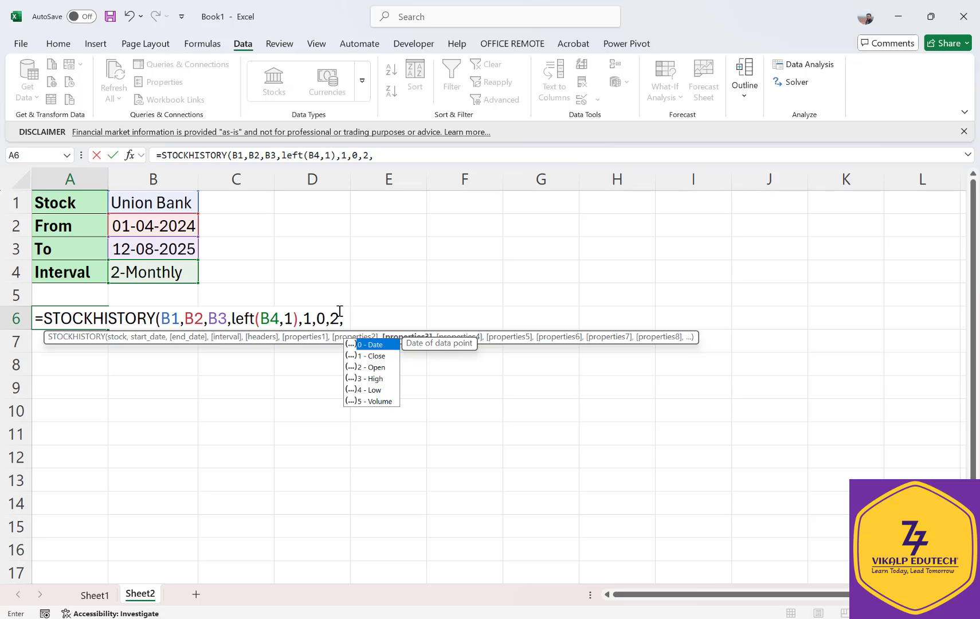
text(4)
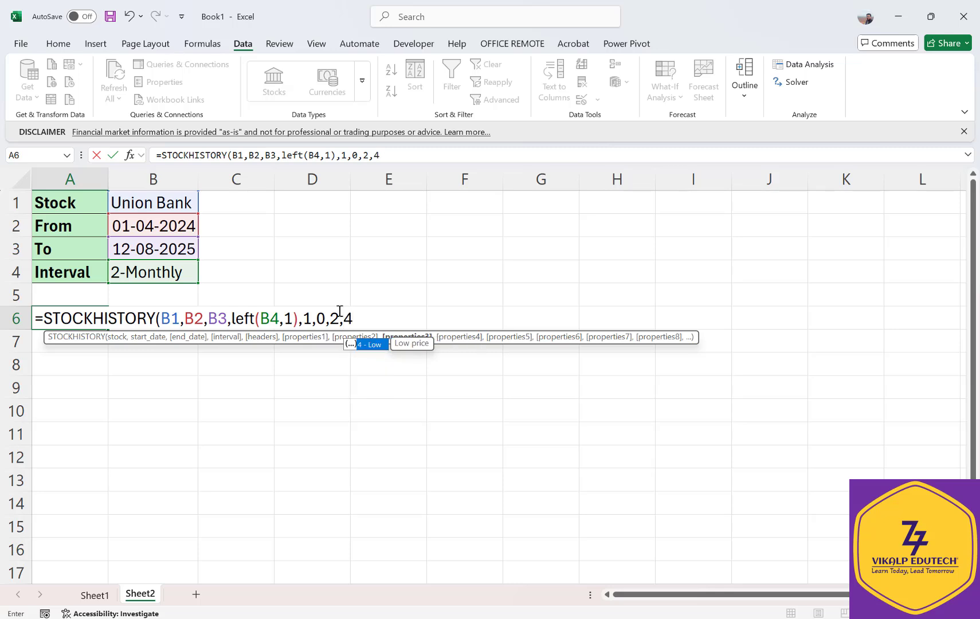
text(,)
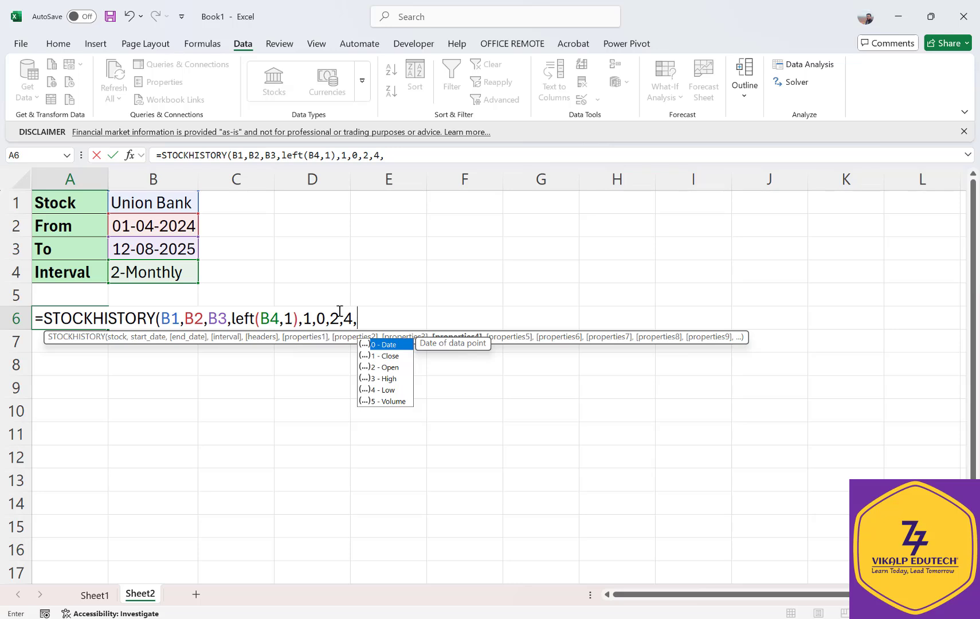
text(3)
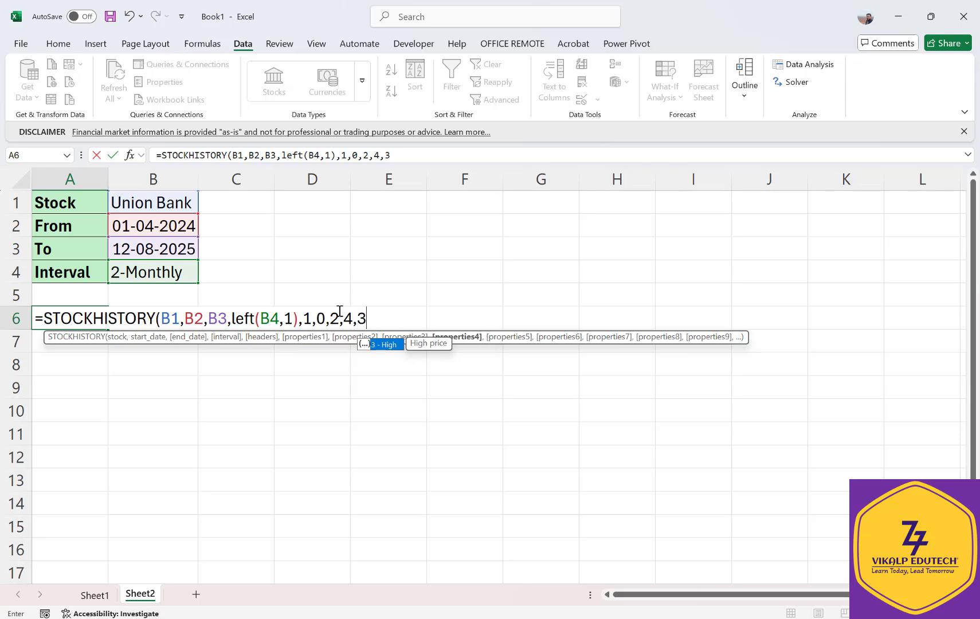
text(,)
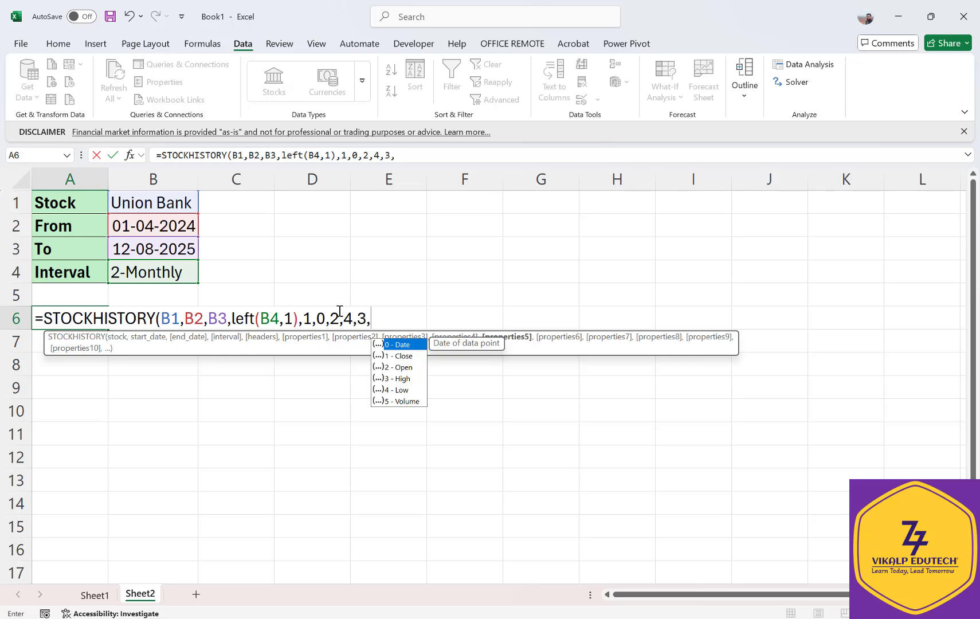
text(1)
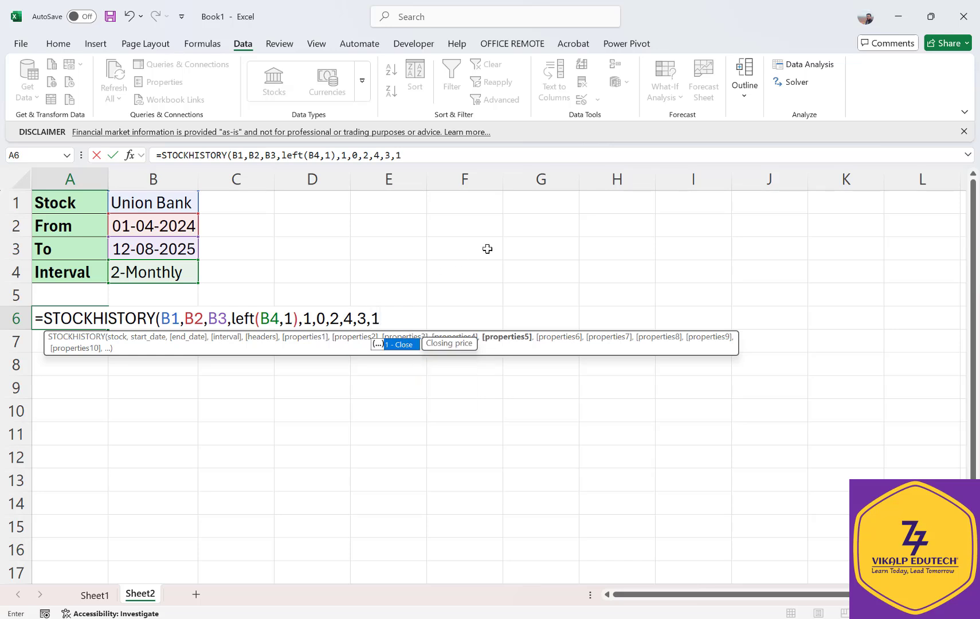
text(,)
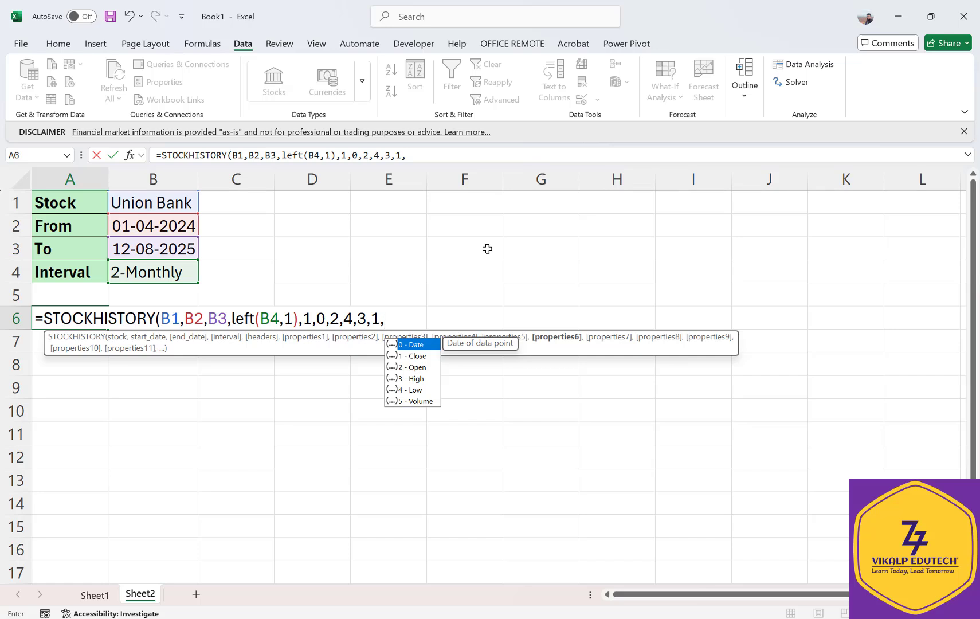
text(5)
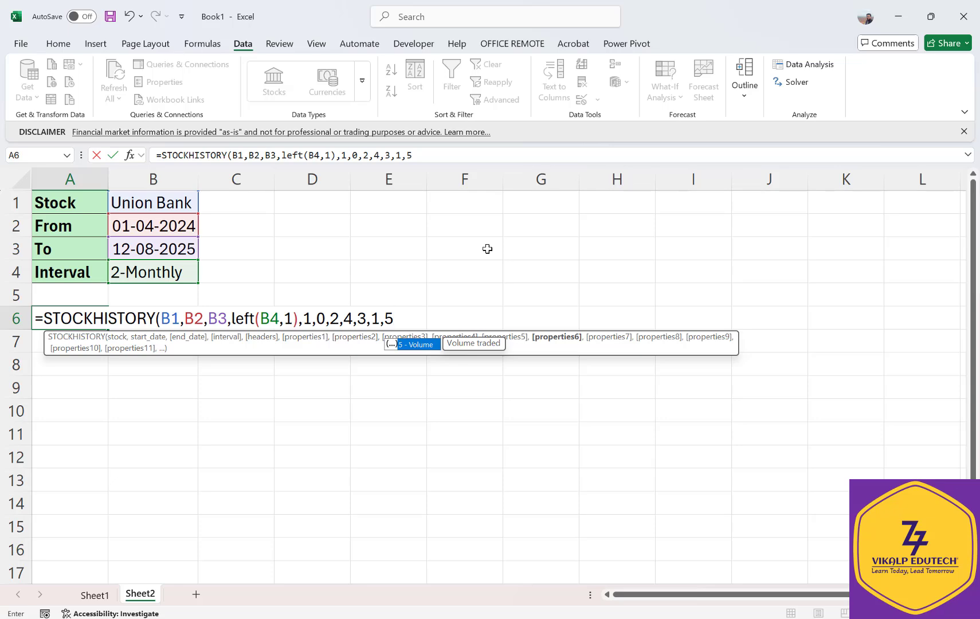
text())
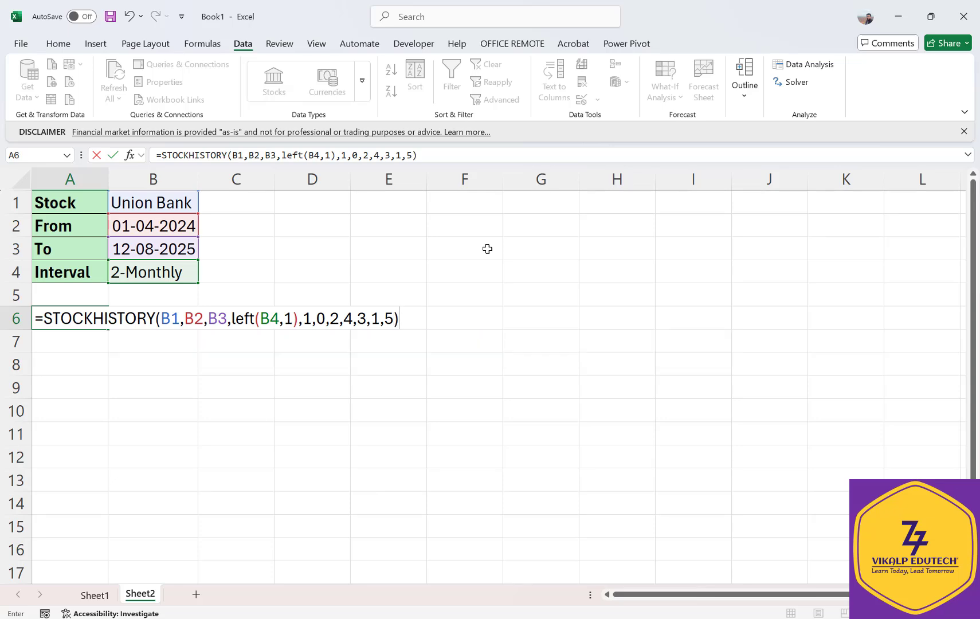
key(Return)
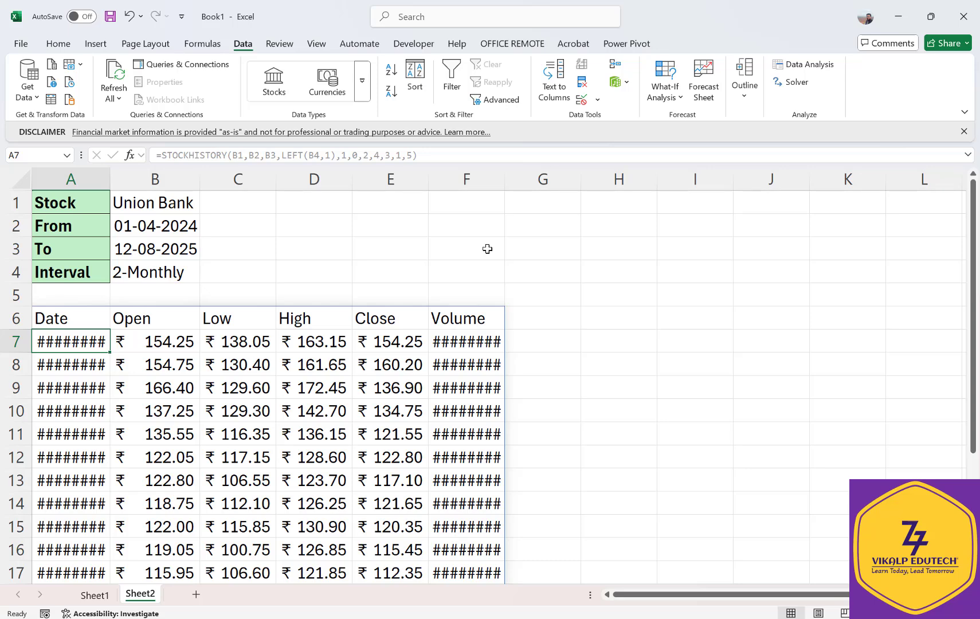
Widen columns F and A so the Volume figures and the dates fit in their cells.
drag(503, 180, 539, 180)
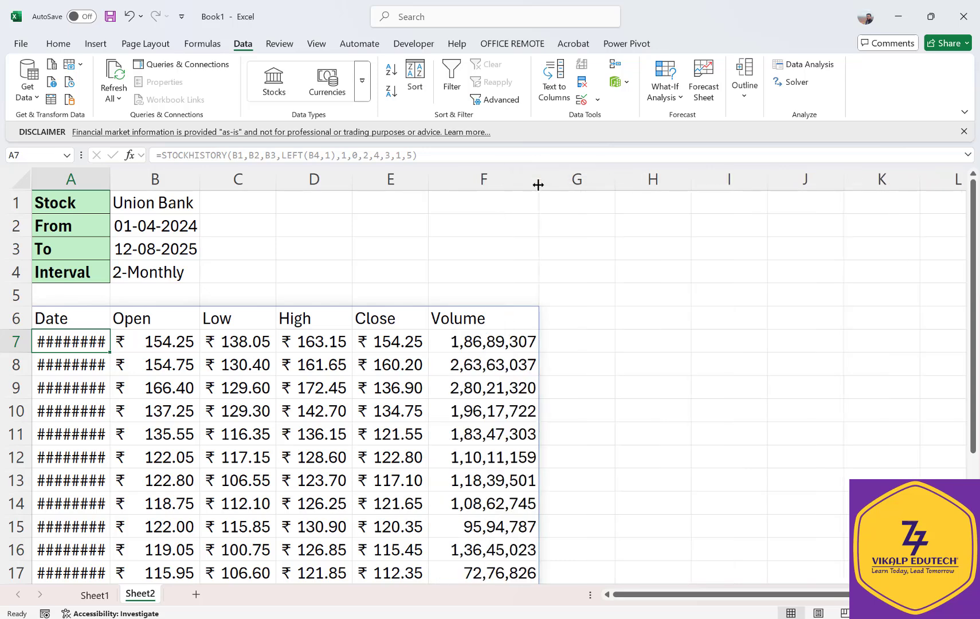
drag(110, 180, 140, 180)
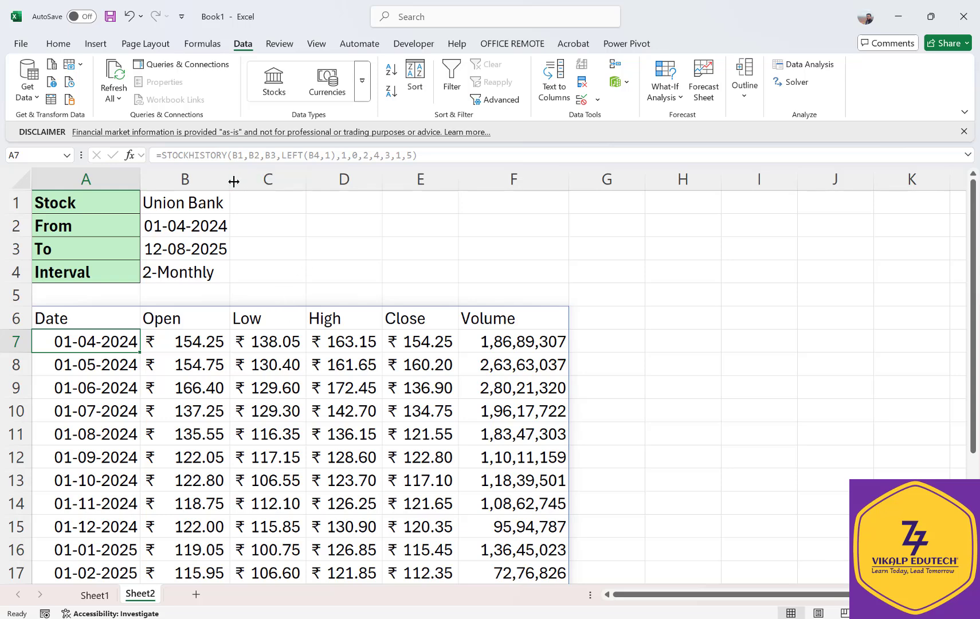
Widen columns A to F of the price history so every field has more room.
drag(230, 179, 281, 188)
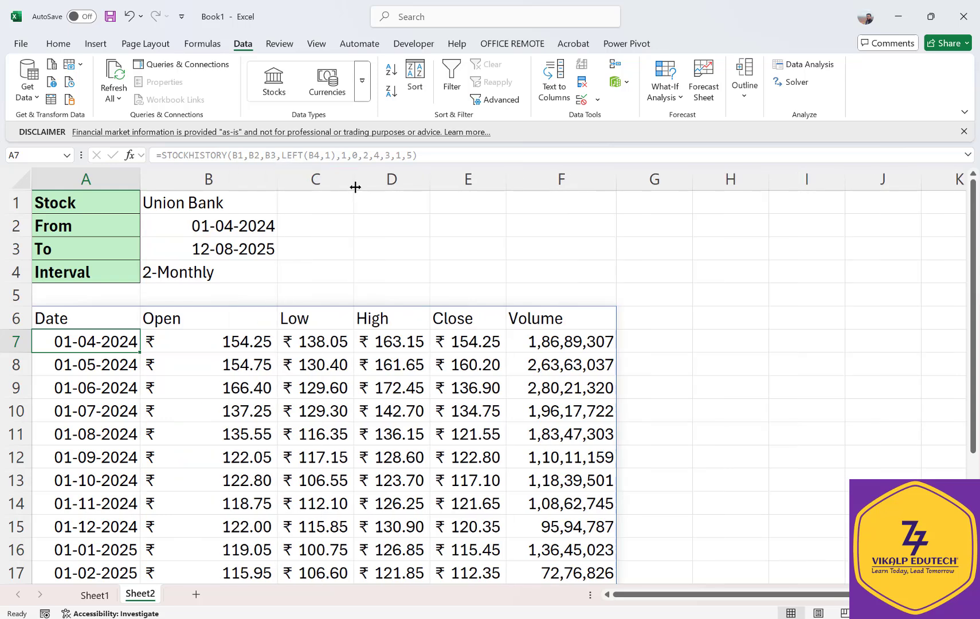
drag(359, 188, 393, 186)
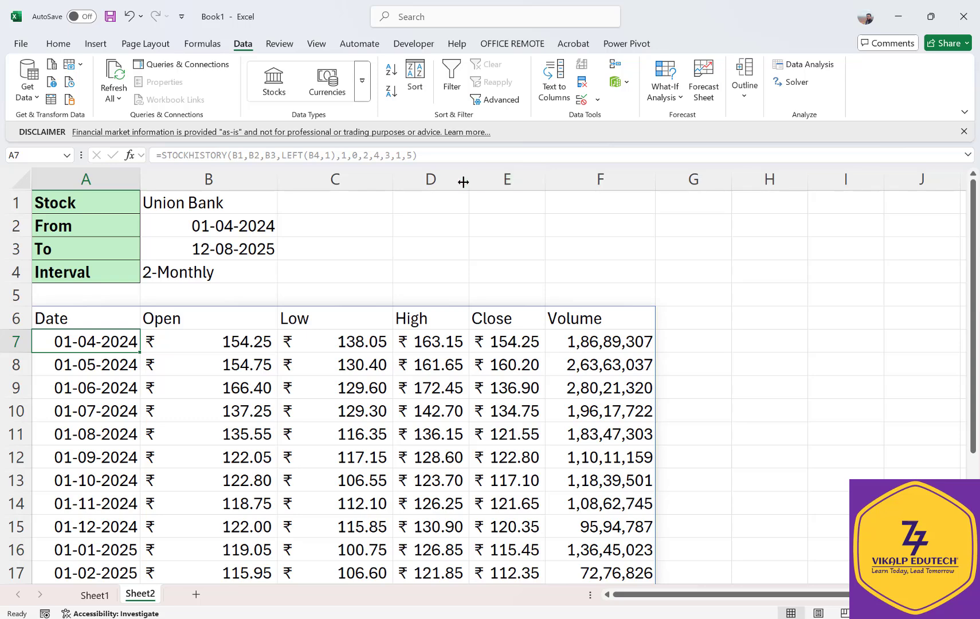
drag(471, 181, 495, 181)
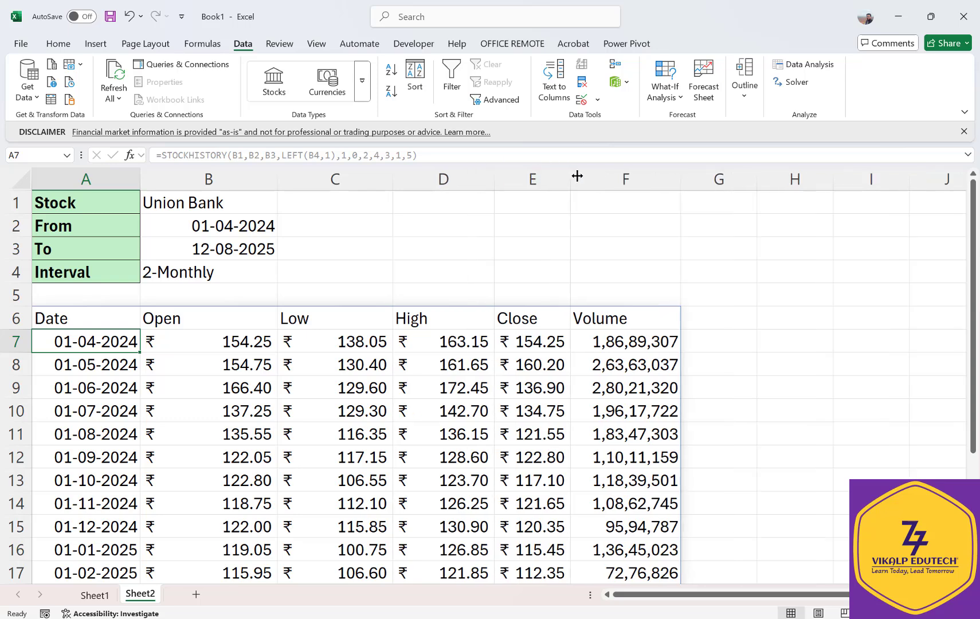
drag(578, 176, 645, 178)
drag(756, 183, 816, 184)
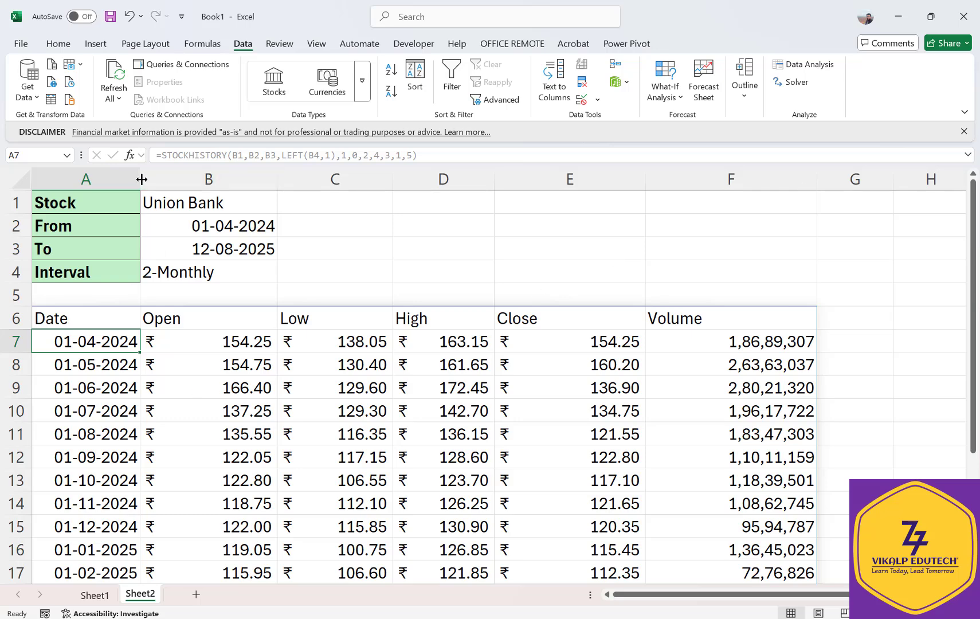
drag(142, 180, 161, 180)
click(102, 324)
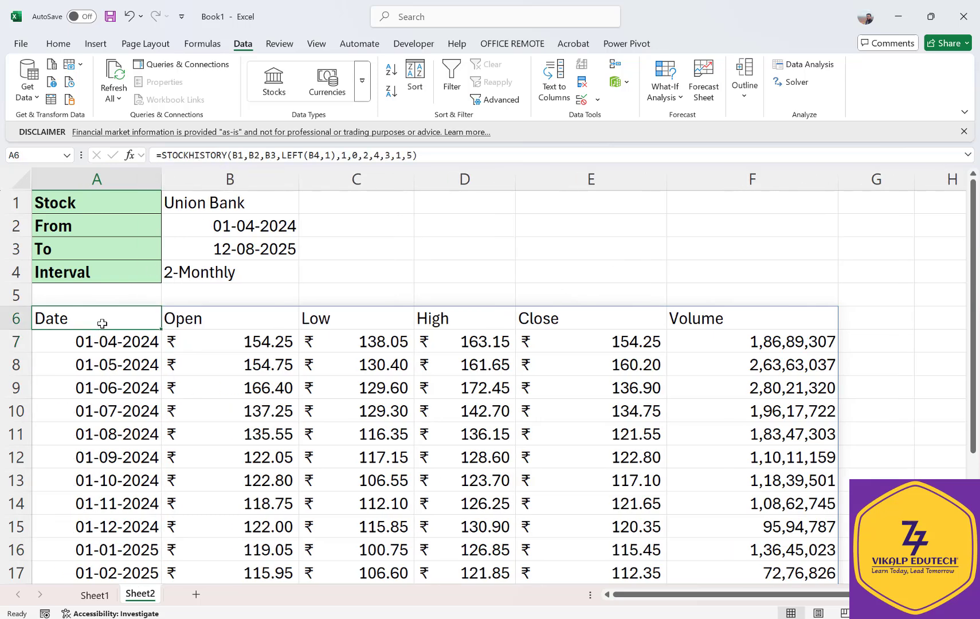
Examine the monthly Union Bank price history from its first date to its last.
click(222, 273)
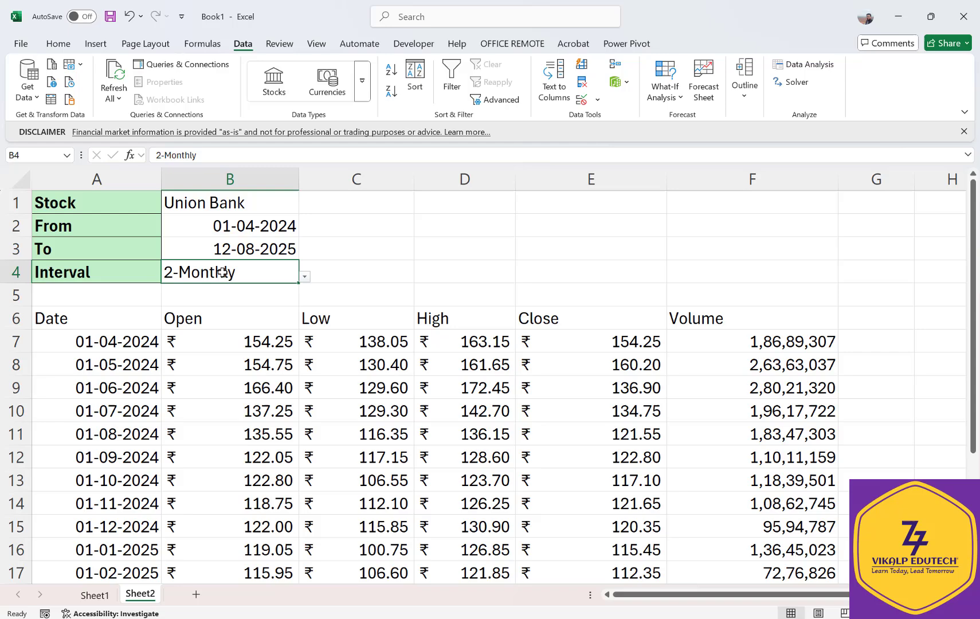
click(306, 277)
click(336, 291)
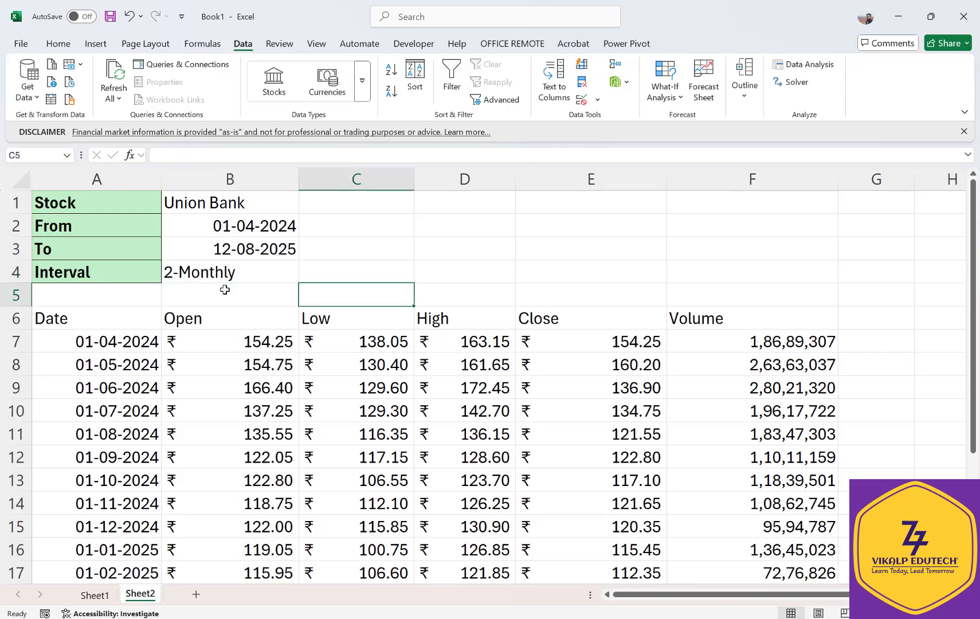
click(127, 361)
scroll(126, 361, down, 1)
scroll(127, 360, down, 3)
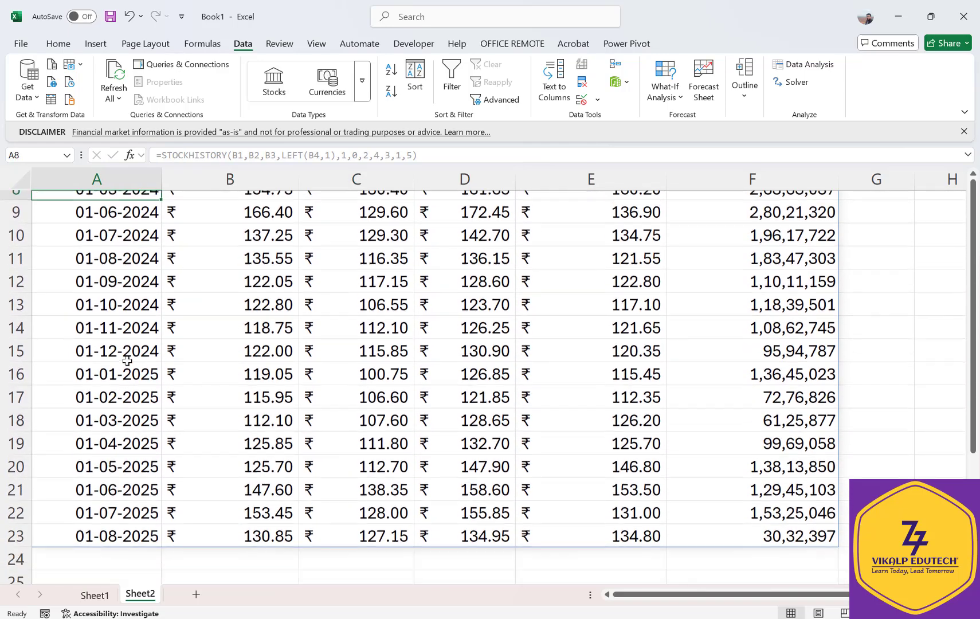
scroll(127, 360, up, 4)
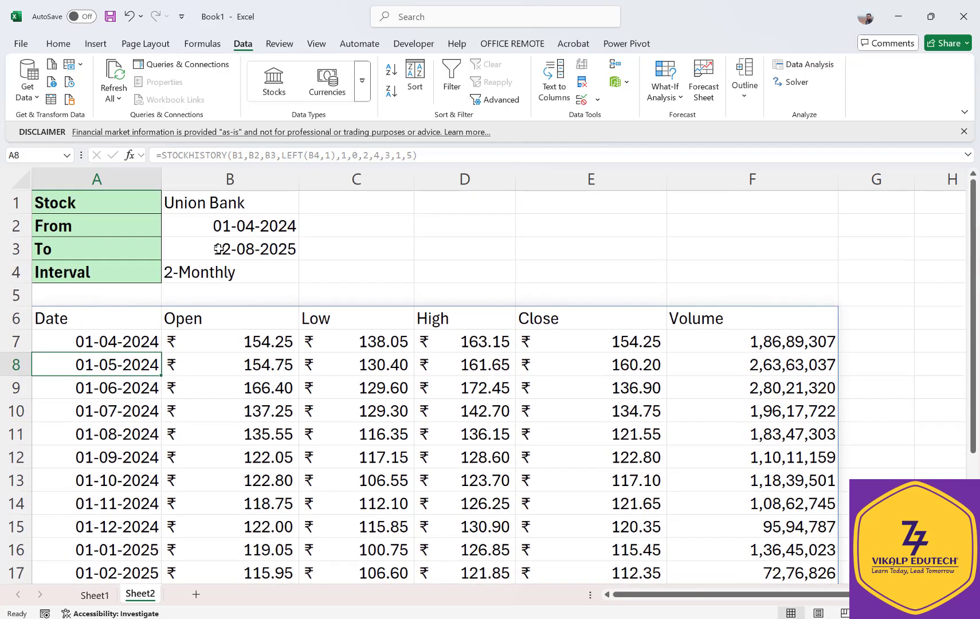
scroll(89, 453, down, 3)
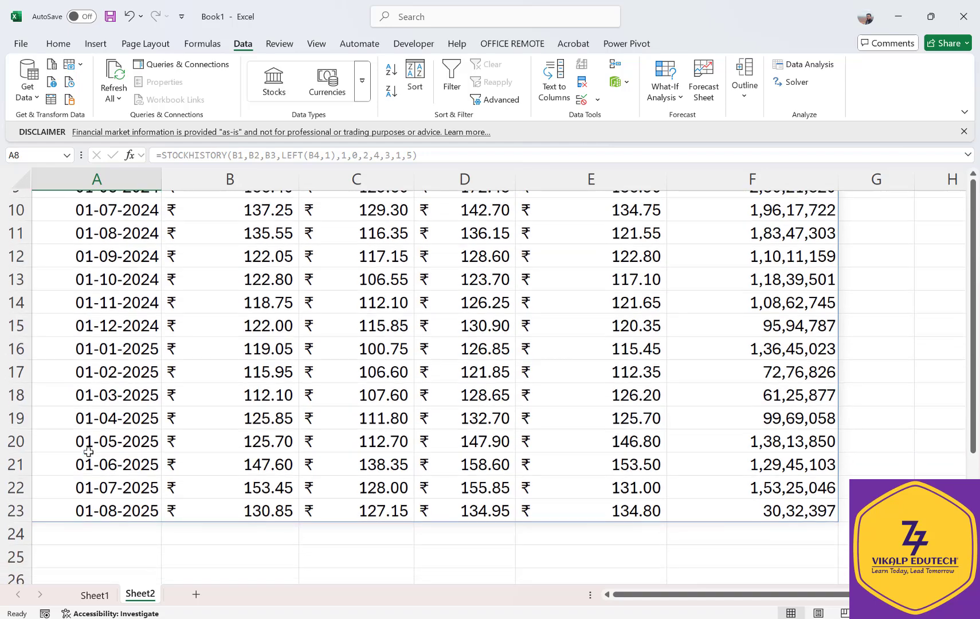
scroll(89, 453, up, 3)
scroll(89, 453, up, 1)
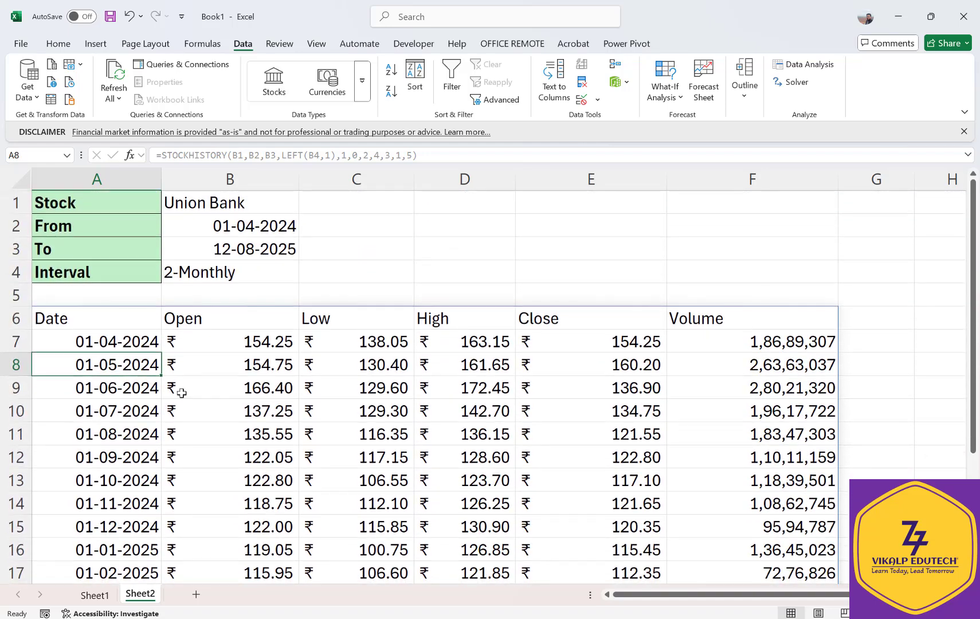
scroll(116, 354, down, 3)
scroll(123, 339, up, 3)
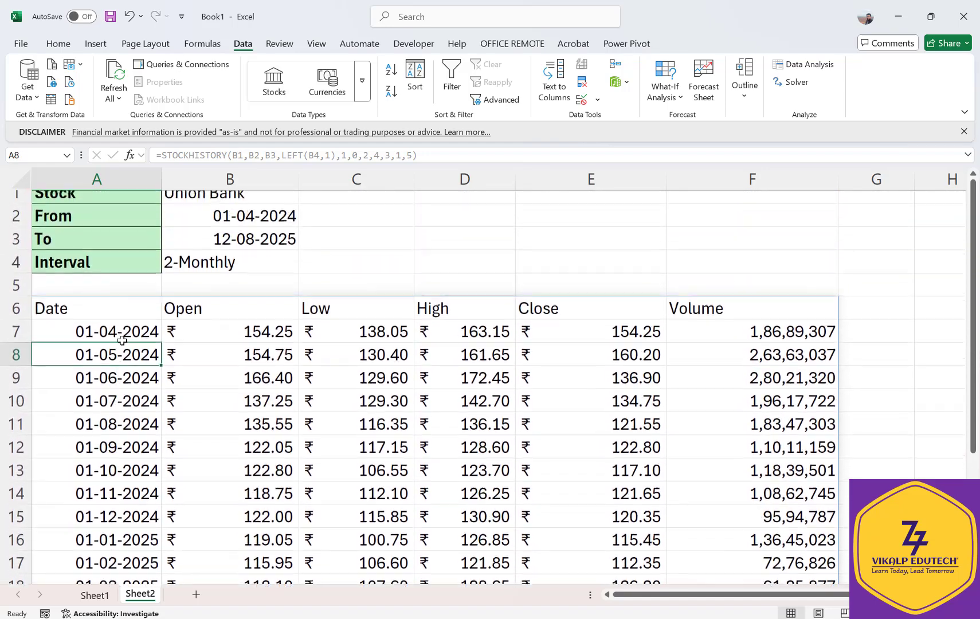
Set the interval in B4 to 0-Daily.
click(222, 265)
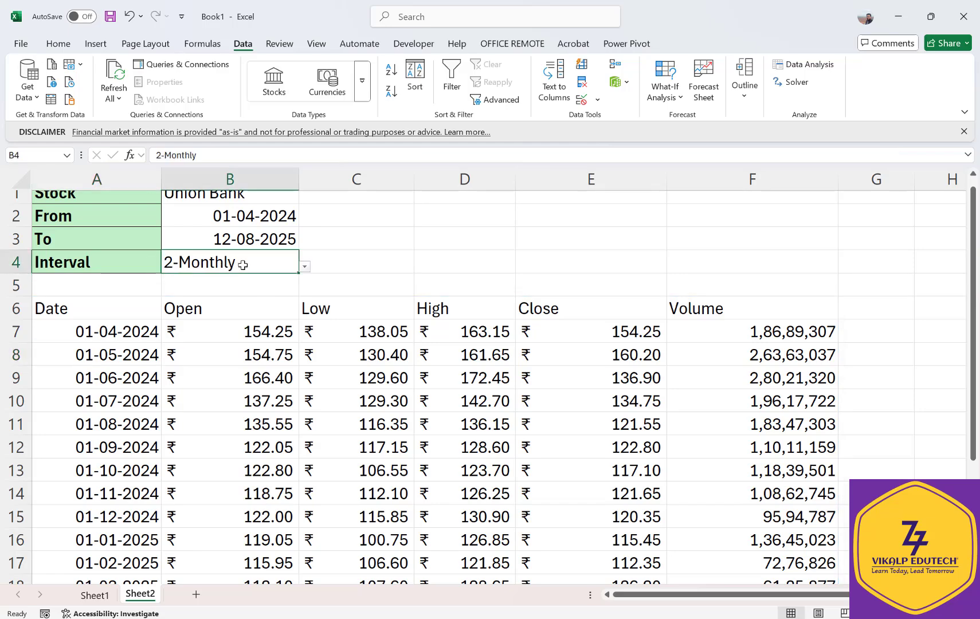
click(305, 266)
click(263, 280)
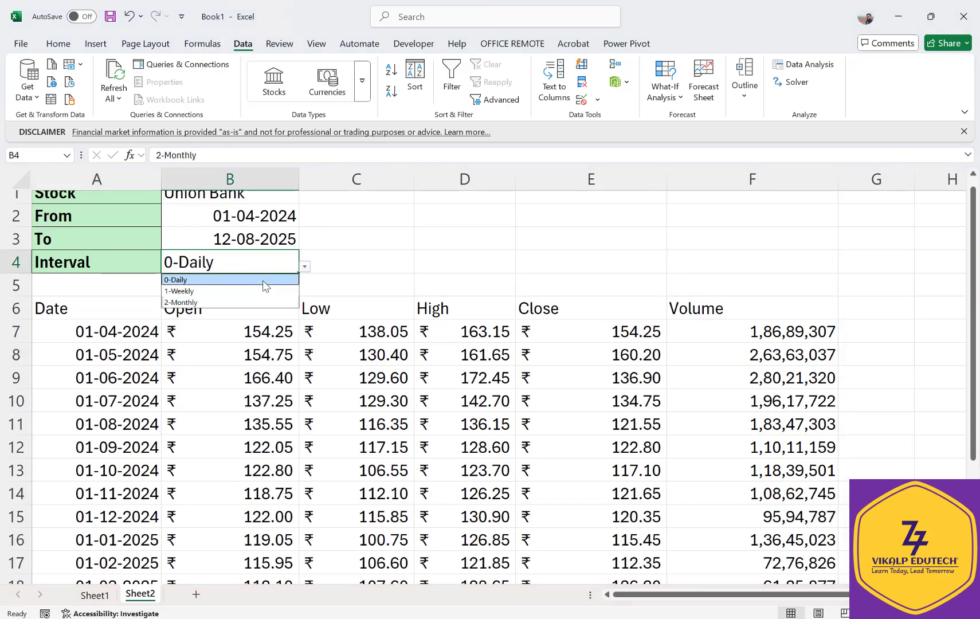
Examine the daily price history down to its last date and return to the start of the sheet.
scroll(103, 434, down, 12)
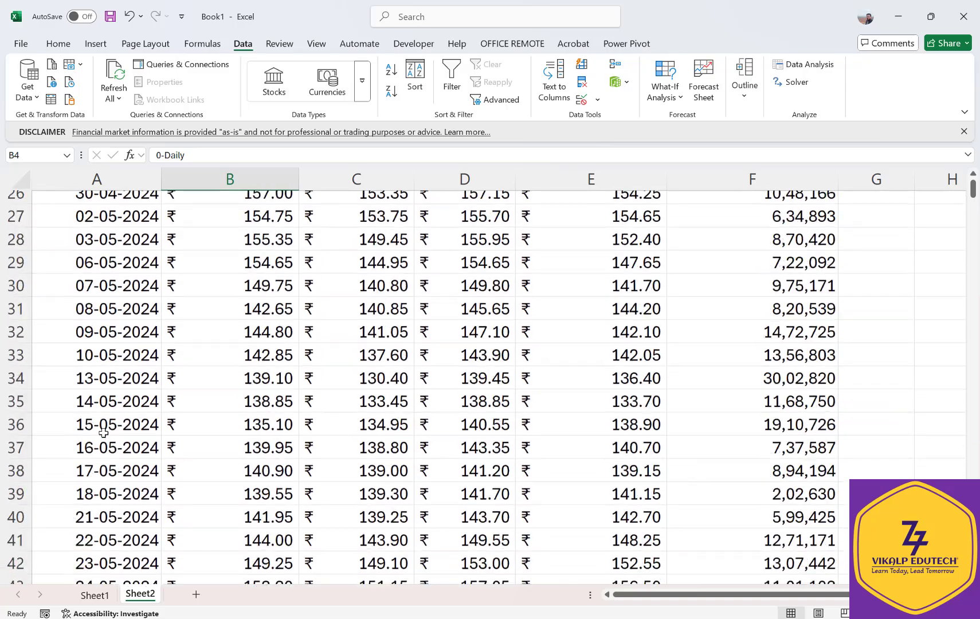
scroll(104, 433, down, 20)
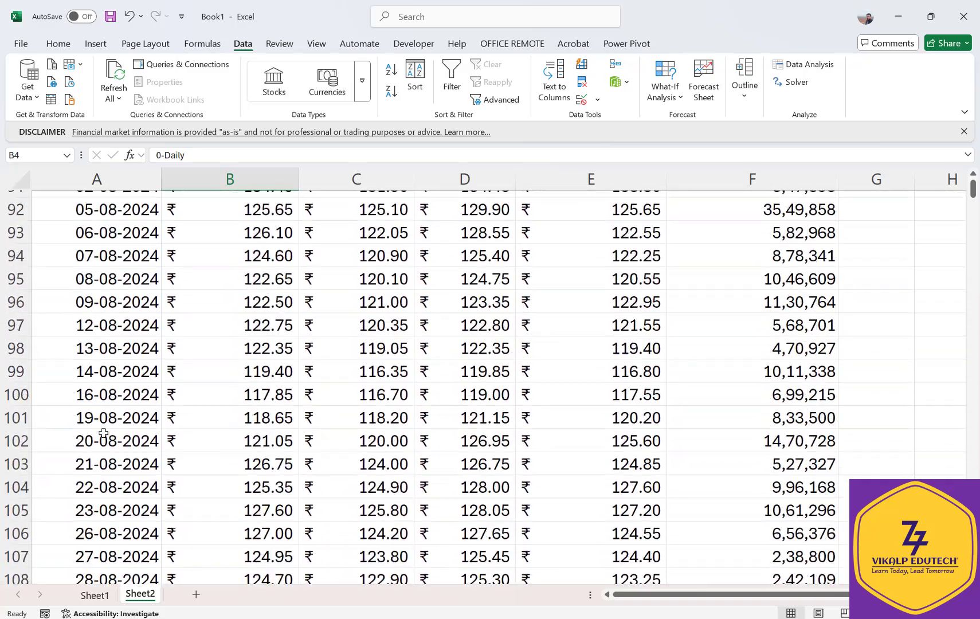
scroll(104, 434, down, 20)
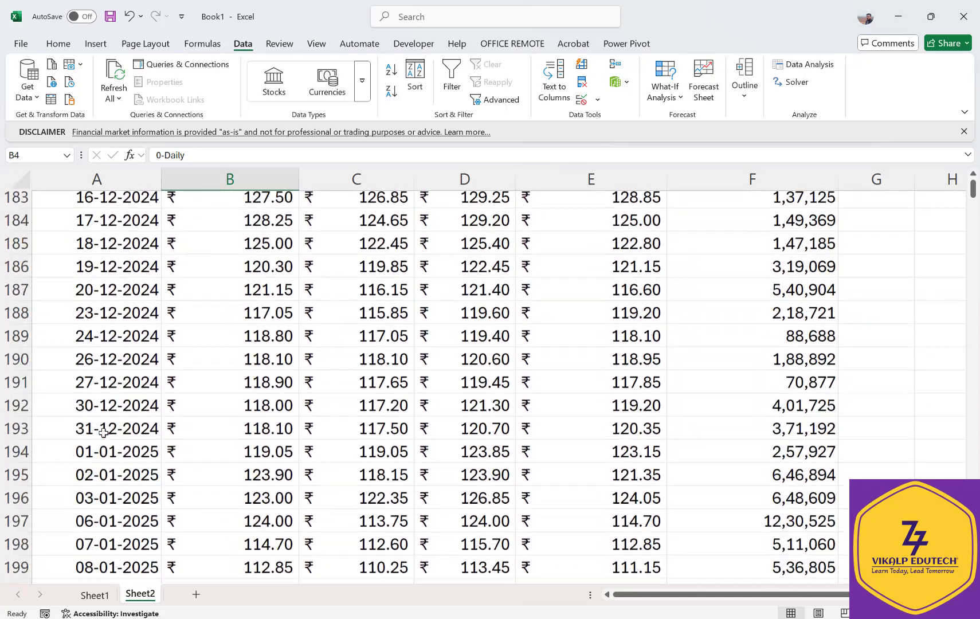
scroll(104, 433, down, 13)
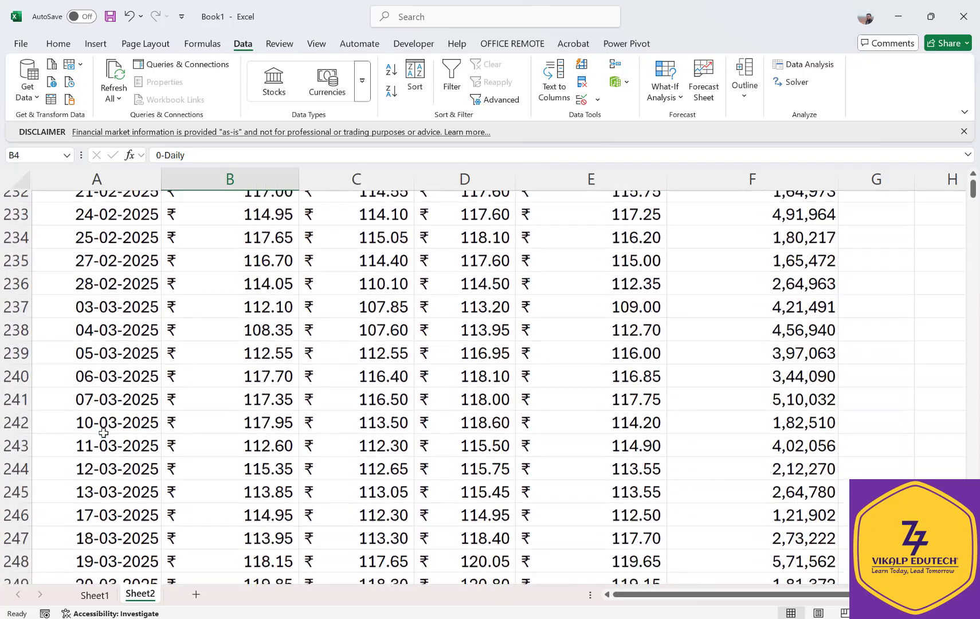
scroll(103, 434, down, 18)
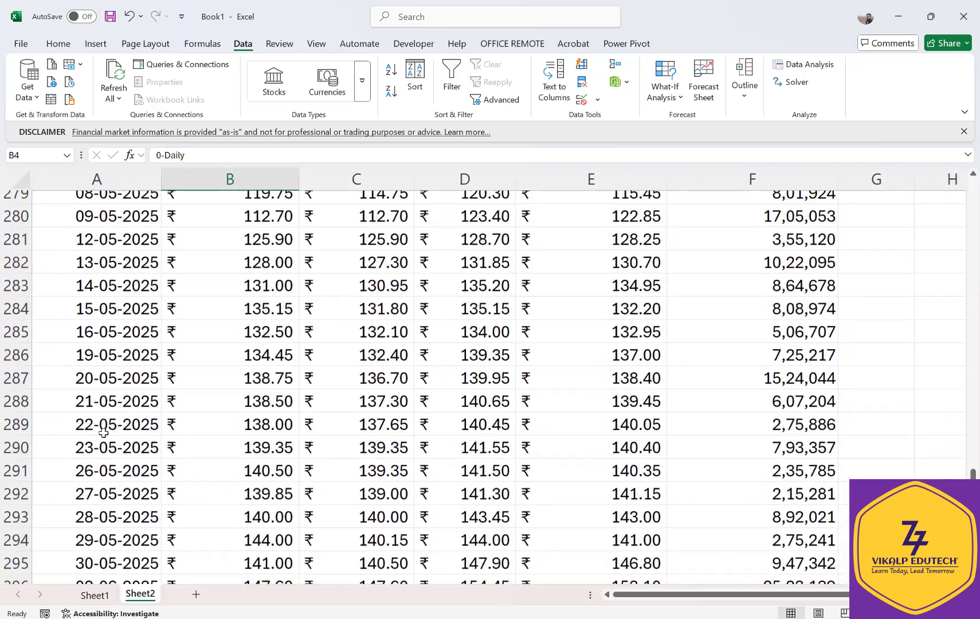
scroll(104, 434, down, 2)
click(104, 431)
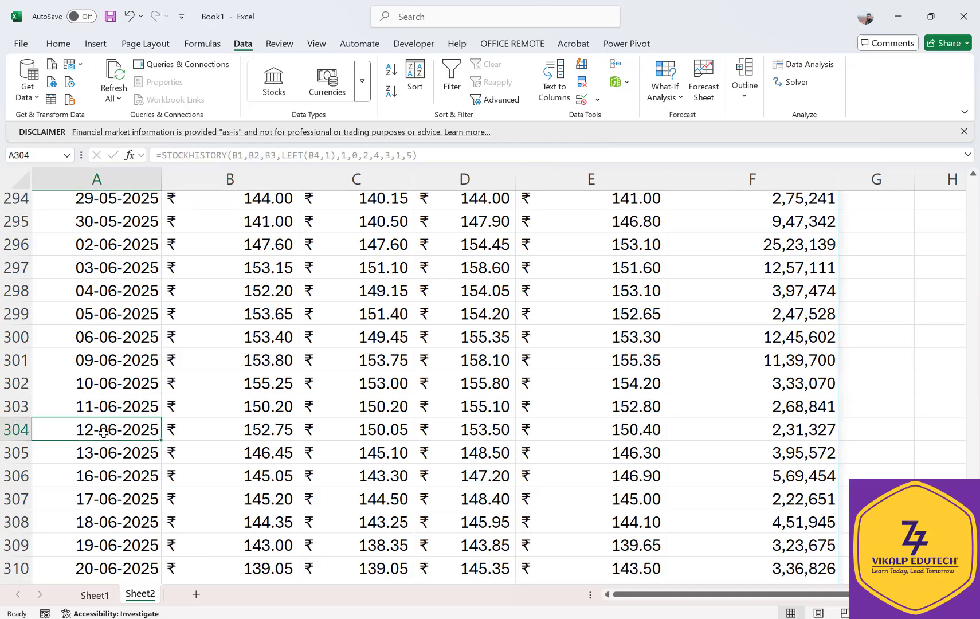
key(ctrl+Down)
scroll(175, 405, down, 1)
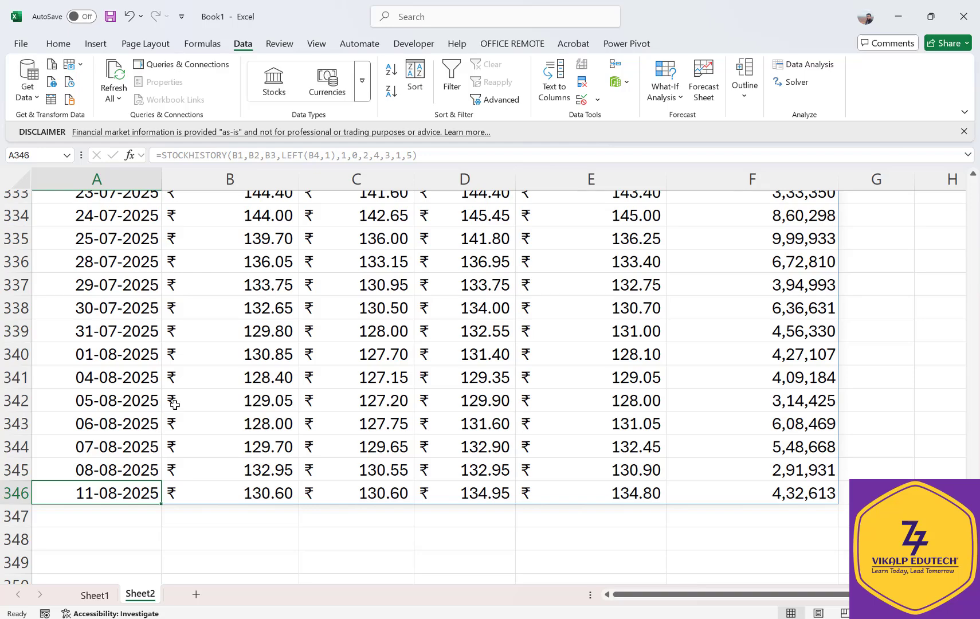
key(ctrl+Home)
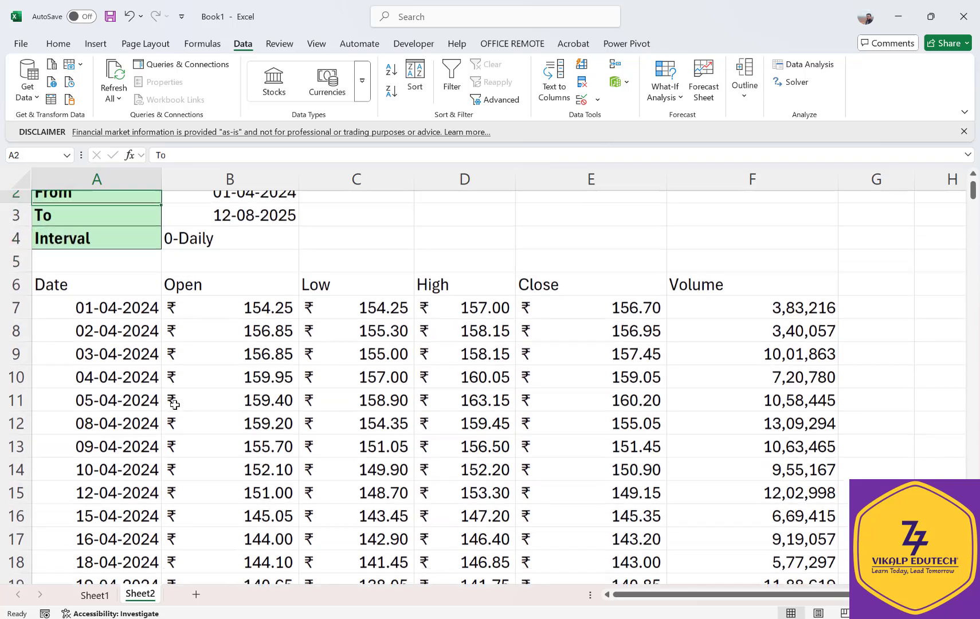
key(Down)
Switch the interval in B4 to 1-Weekly and check the weekly rows down to the last date.
click(258, 271)
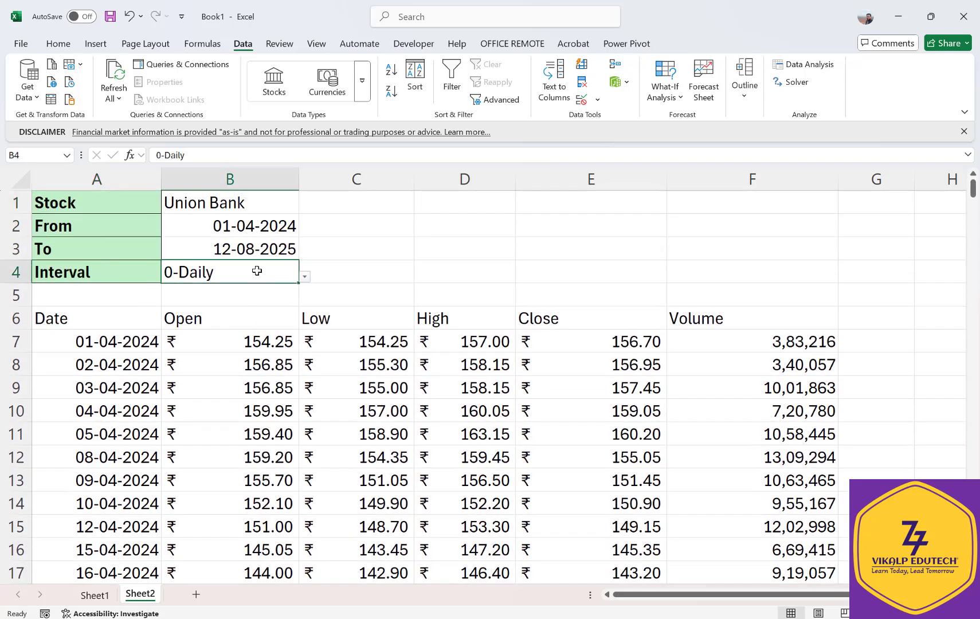
click(305, 276)
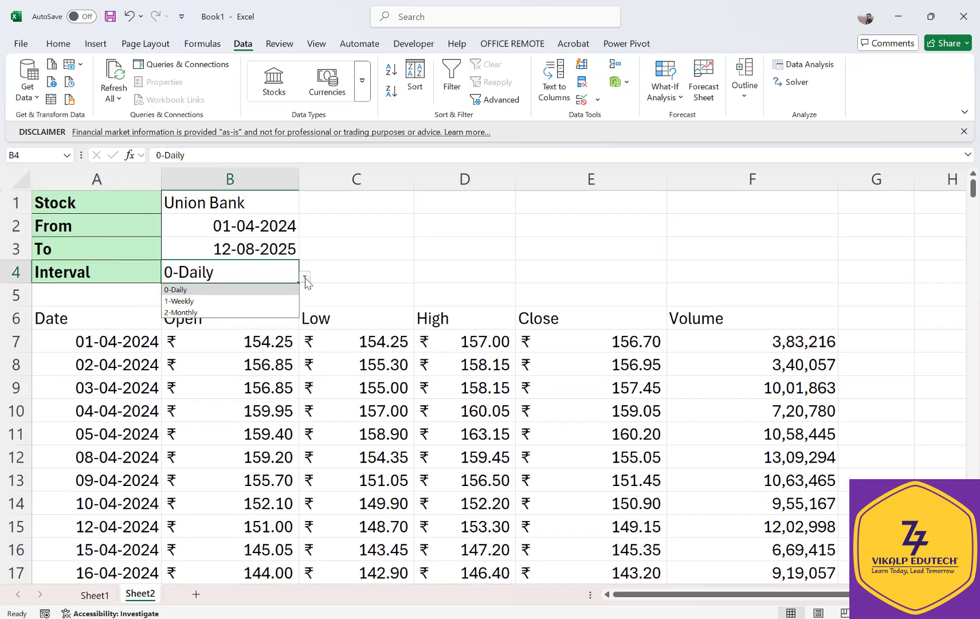
click(255, 302)
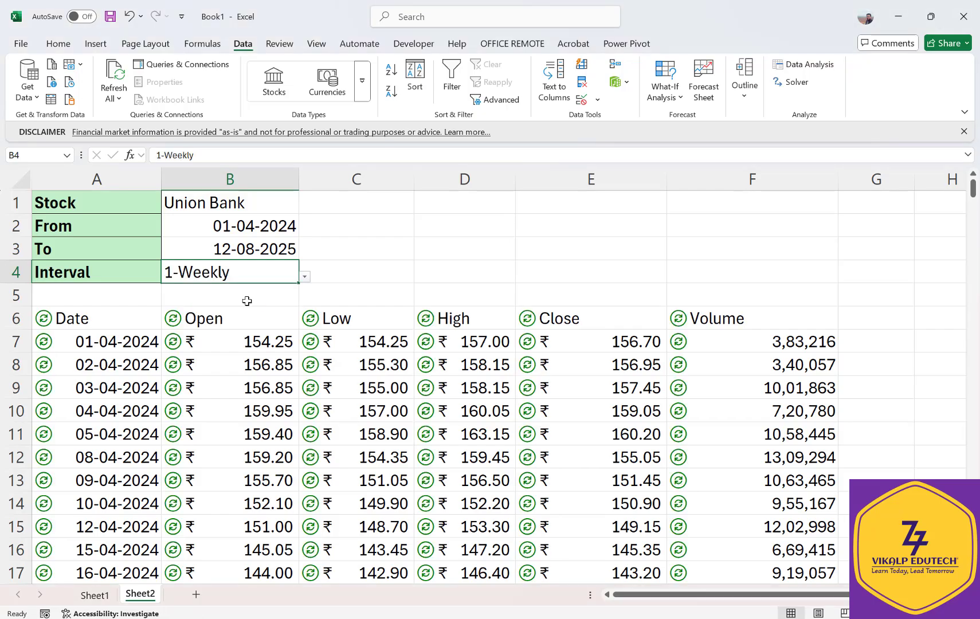
scroll(105, 450, down, 2)
scroll(106, 450, down, 14)
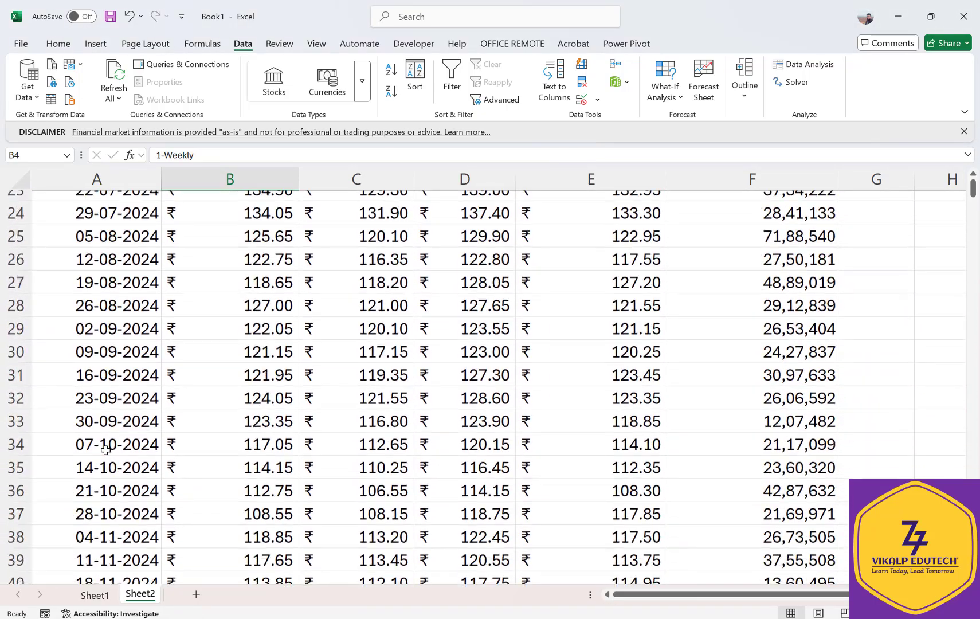
scroll(106, 450, down, 4)
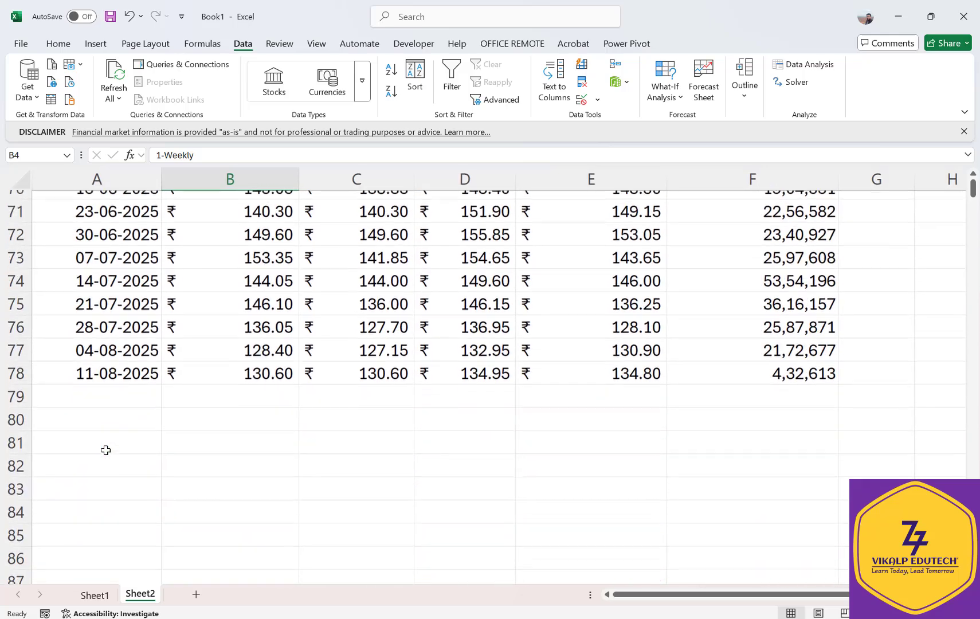
scroll(106, 450, up, 20)
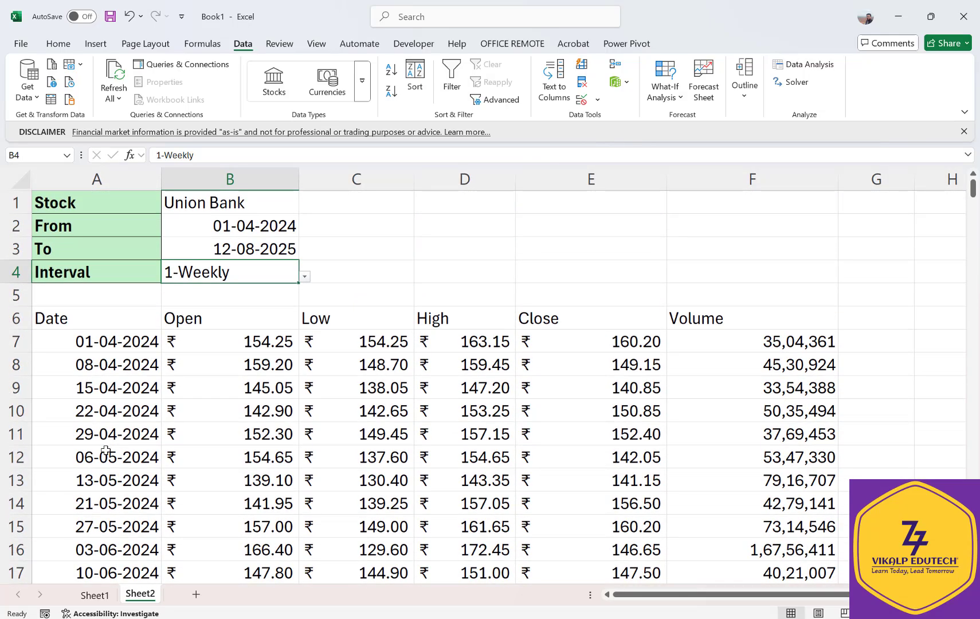
Set the interval in B4 back to 0-Daily and change the stock in B1 to RBL Bank.
click(308, 277)
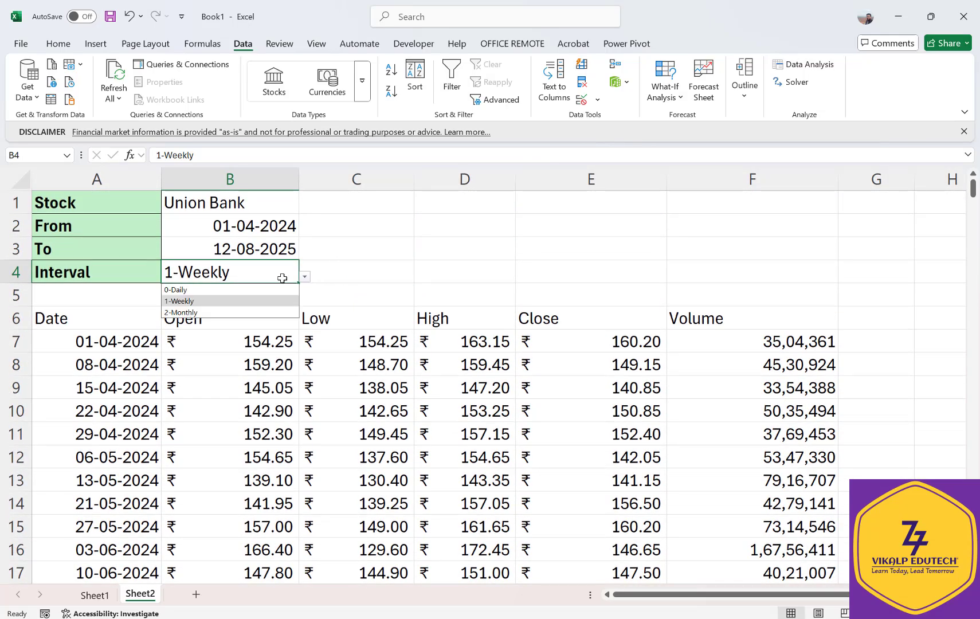
click(257, 289)
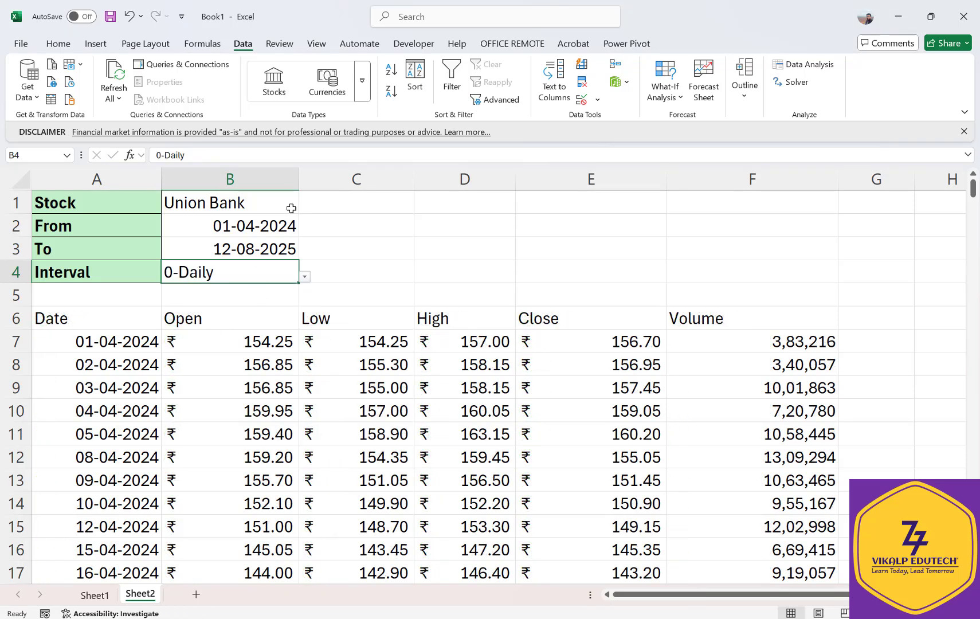
click(273, 196)
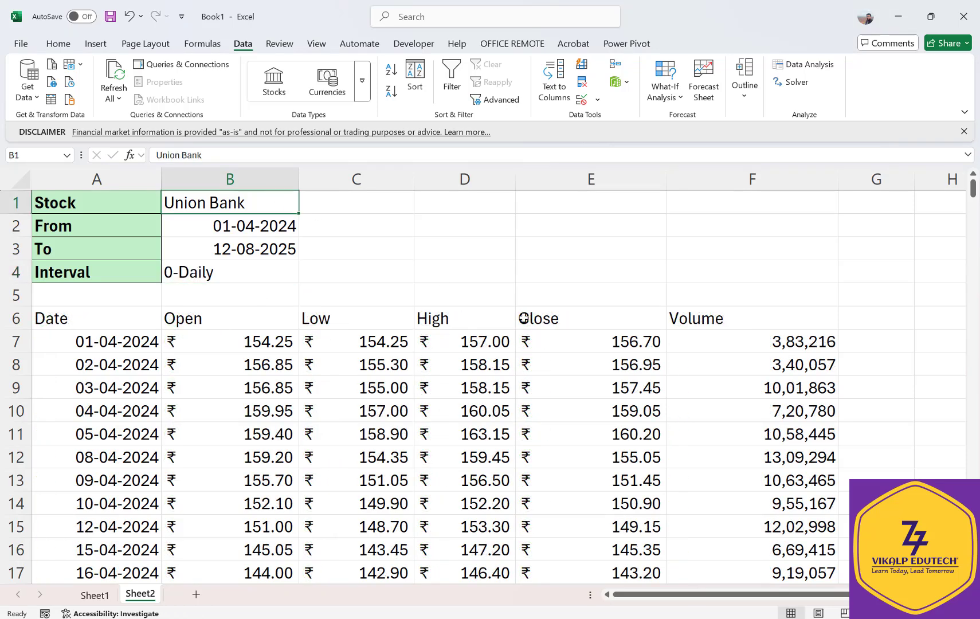
text(RBL)
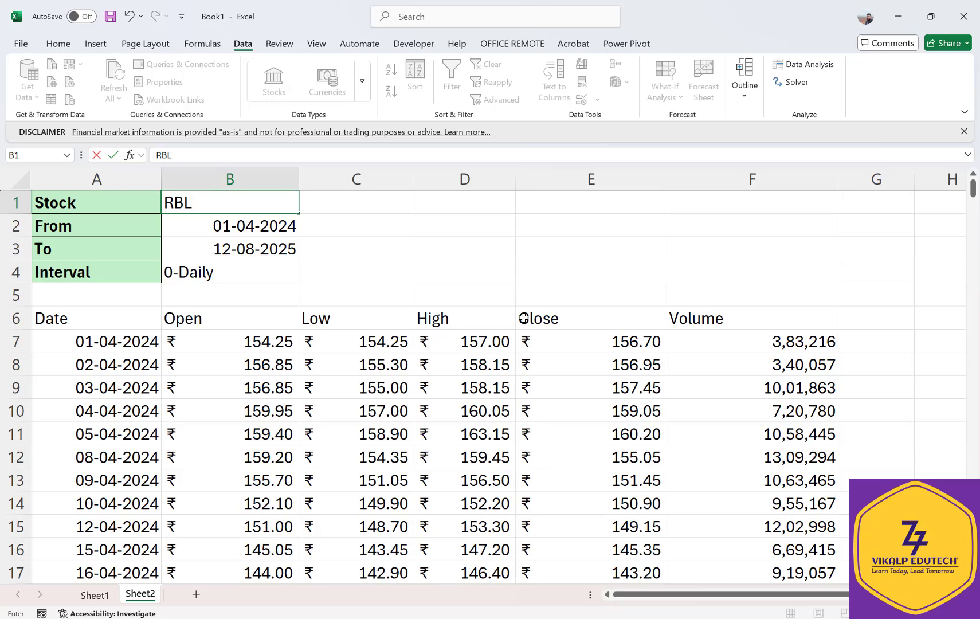
text( Bank)
key(Return)
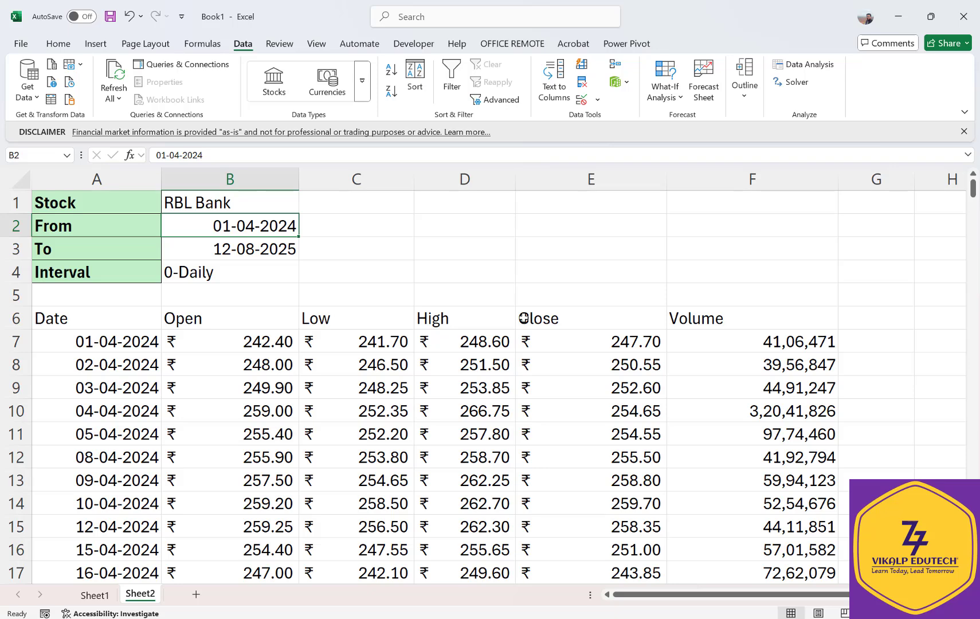
Fill the input block A1:B4 with light green and apply borders around all its cells.
key(Left)
key(Up)
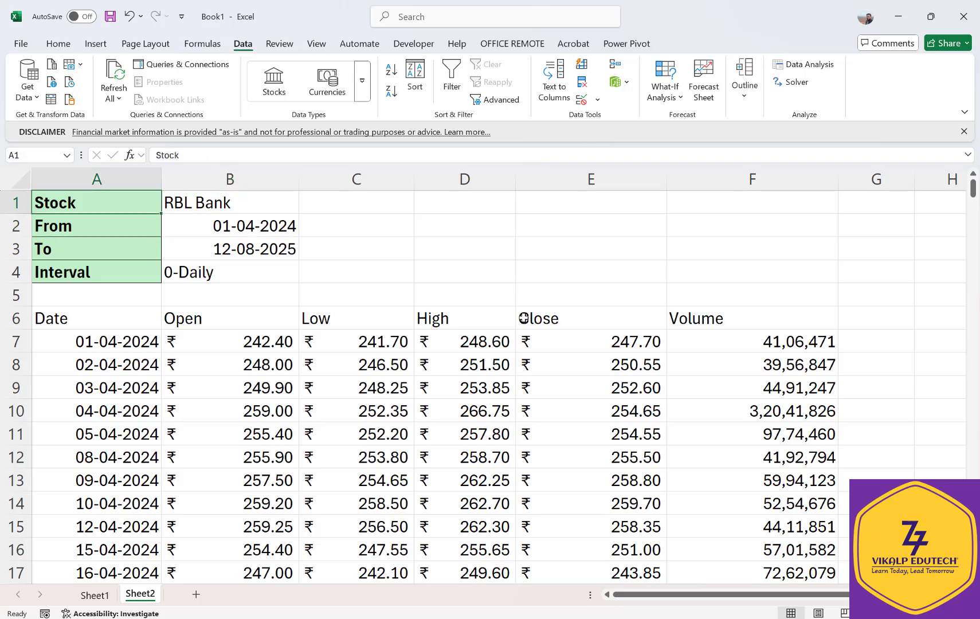
key(shift+Down)
key(shift+Down)
key(shift+Down)
key(shift+Right)
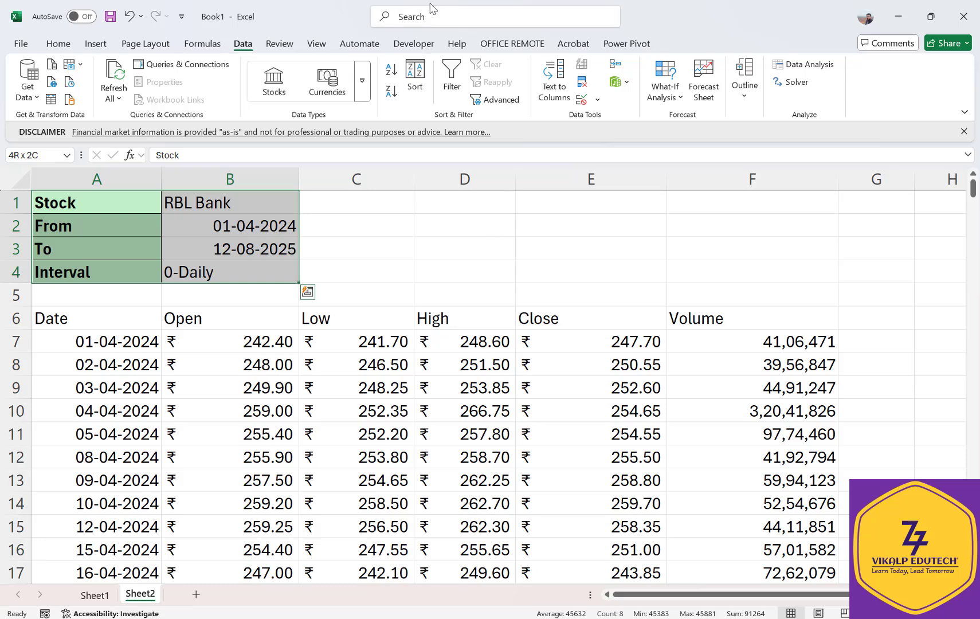
click(63, 44)
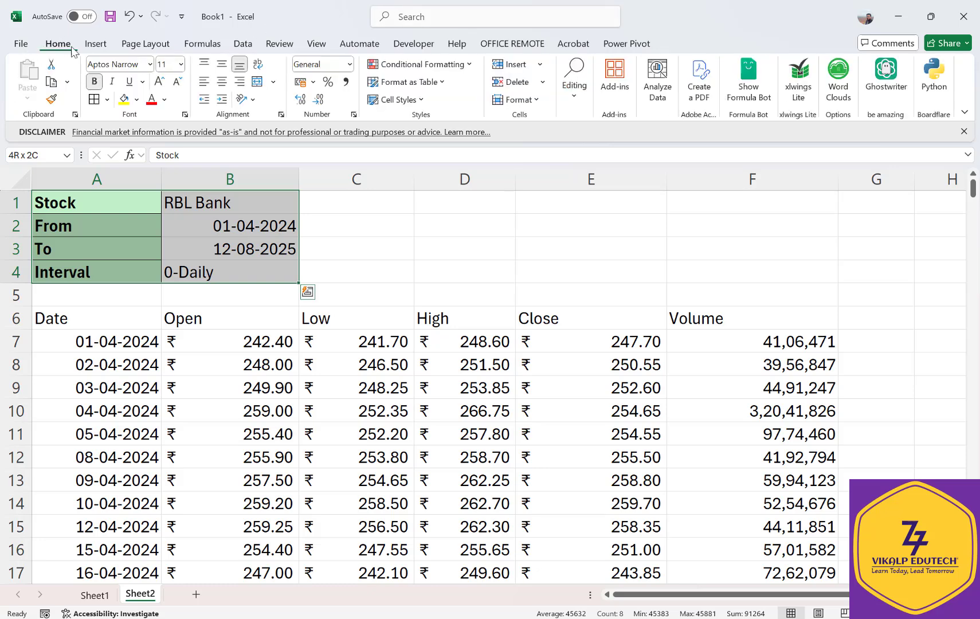
click(137, 100)
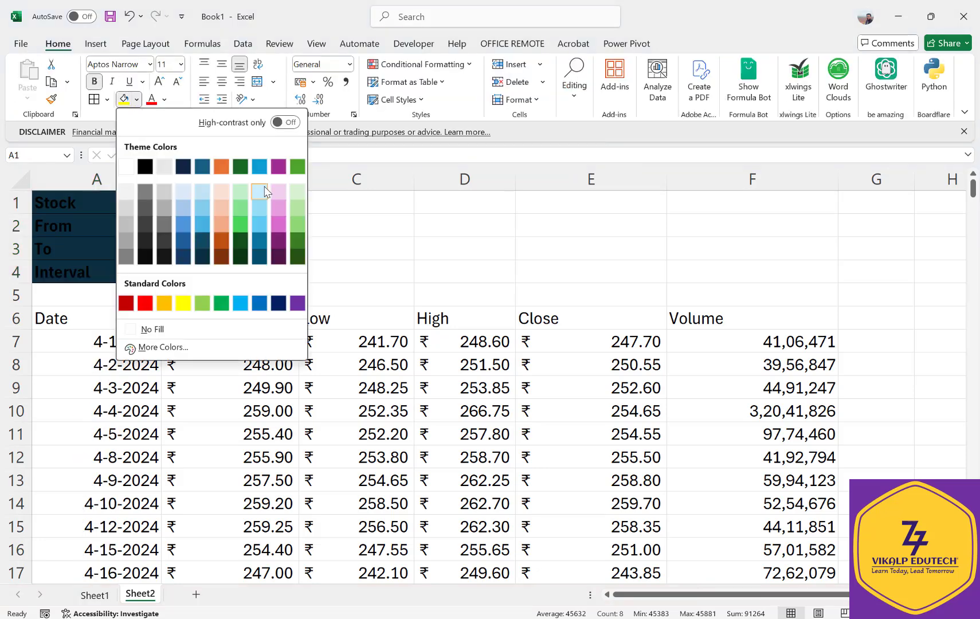
click(298, 192)
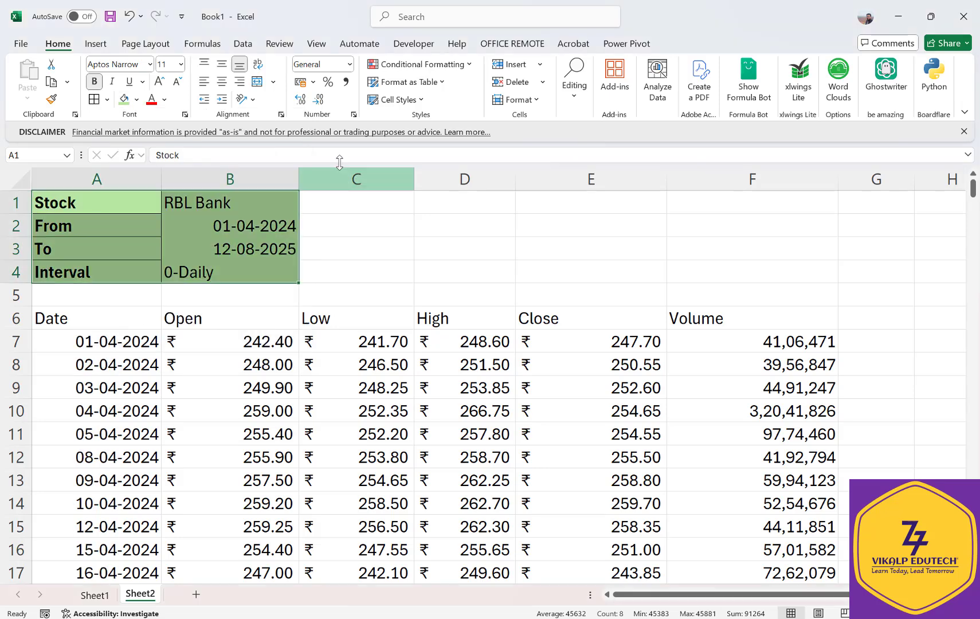
click(95, 100)
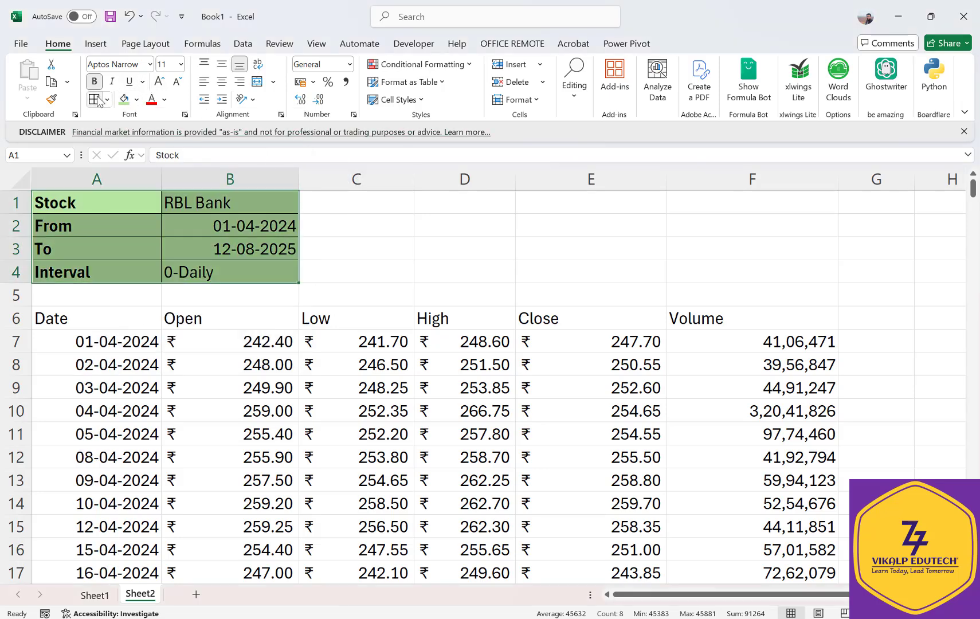
Center the input values in B1:B4 both vertically and horizontally.
drag(229, 202, 200, 286)
key(Up)
key(shift+Down)
key(shift+Down)
key(shift+Down)
key(shift+Down)
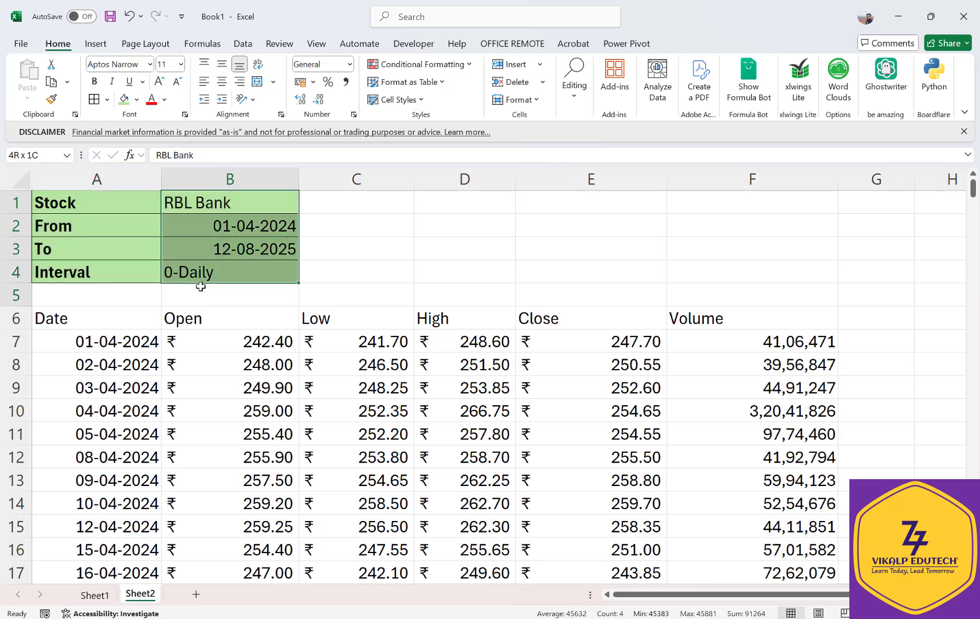
drag(201, 286, 200, 273)
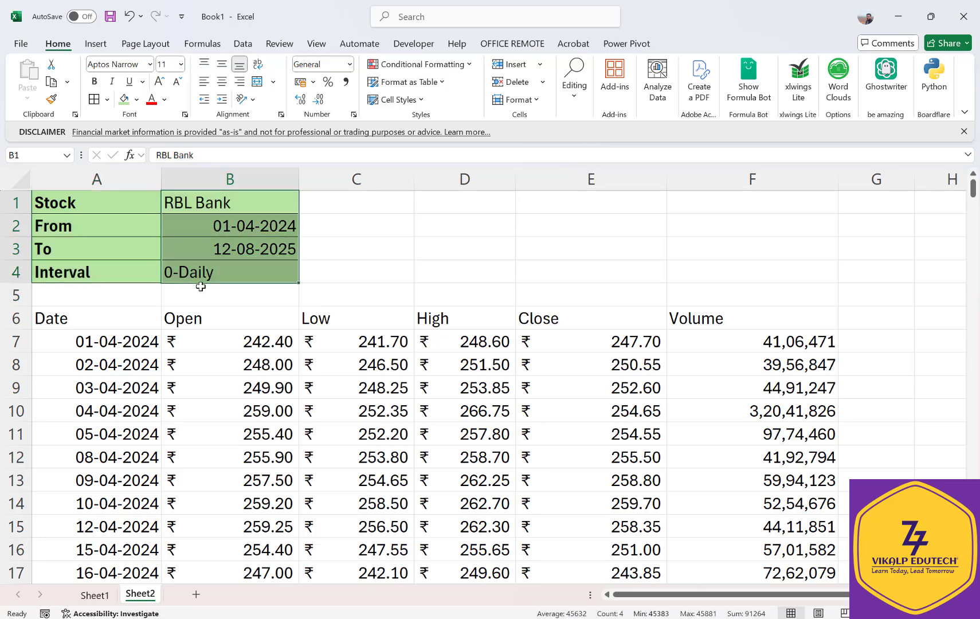
click(222, 64)
click(223, 82)
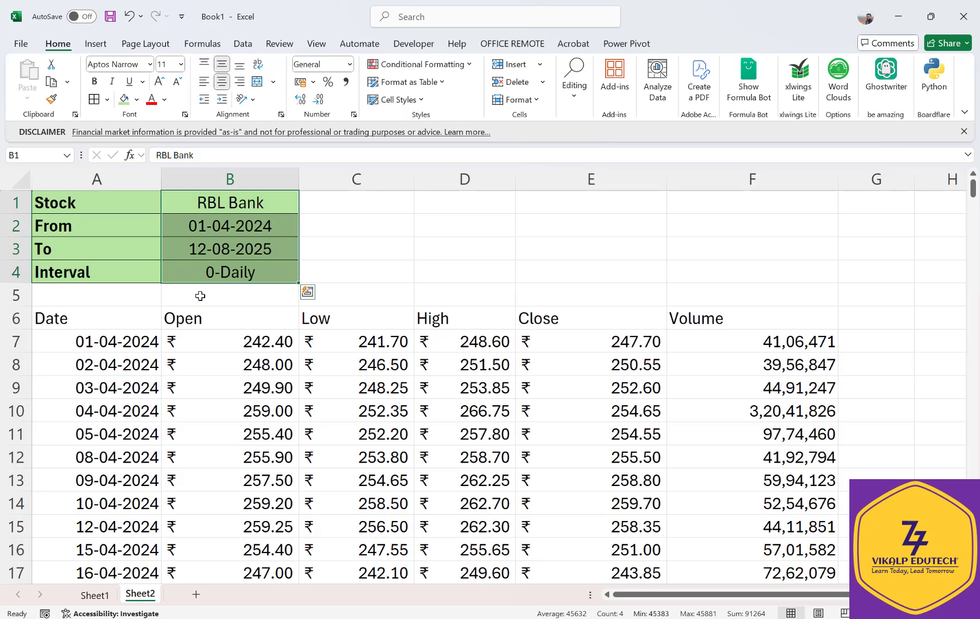
click(265, 264)
Make the header row A6:F6 bold and apply all borders to the whole price history table down to its last row.
click(124, 326)
key(shift+Right)
key(shift+Right)
key(shift+Right)
key(shift+Right)
key(shift+Right)
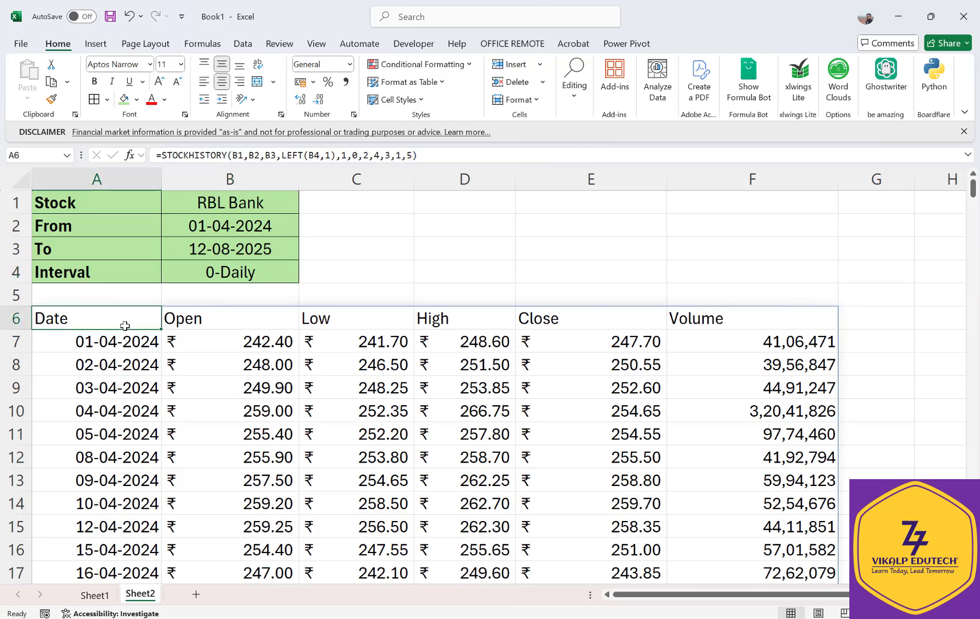
key(ctrl+shift+Down)
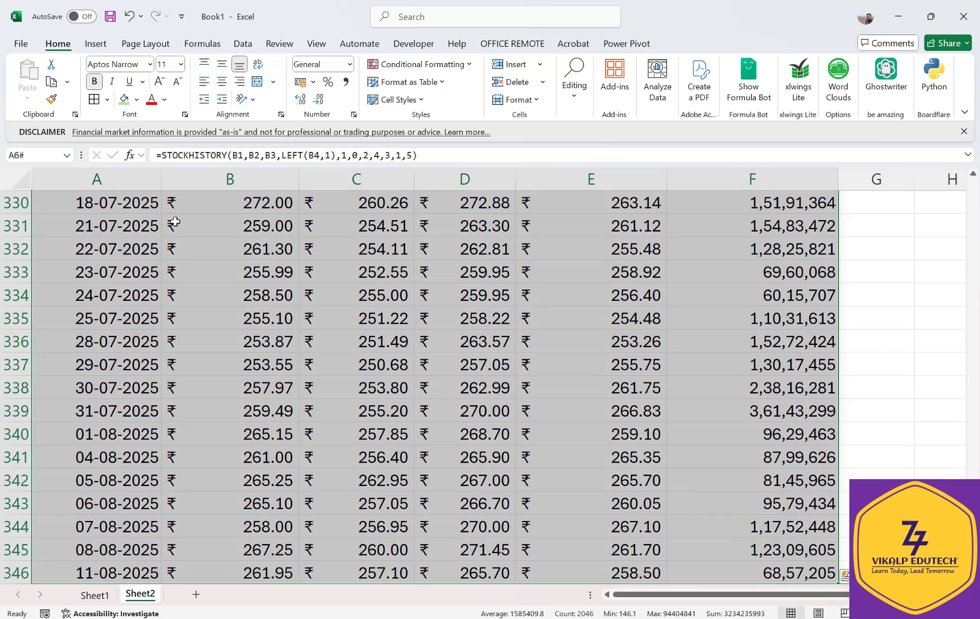
key(ctrl+BackSpace)
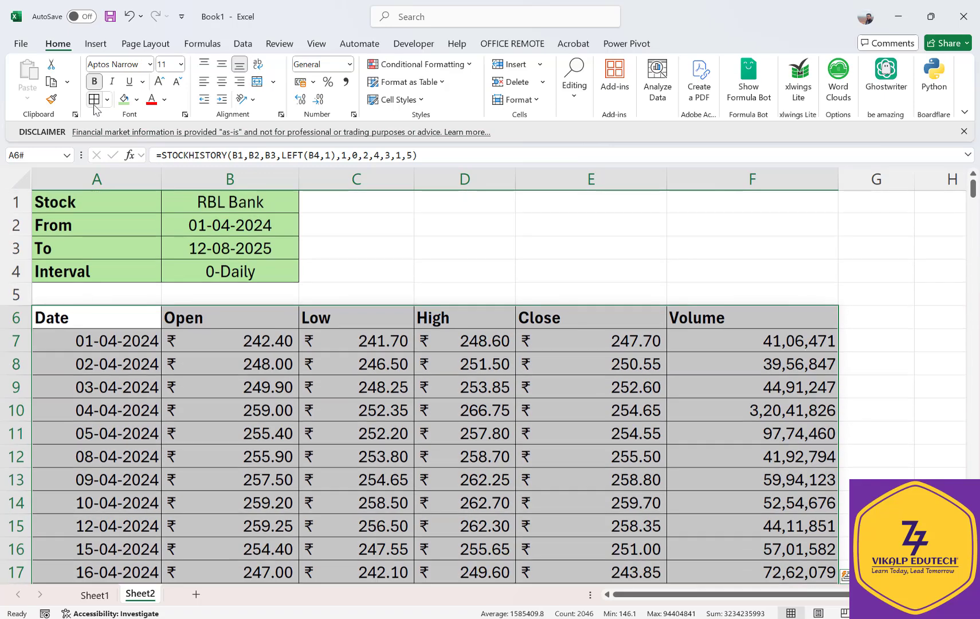
click(95, 104)
key(Up)
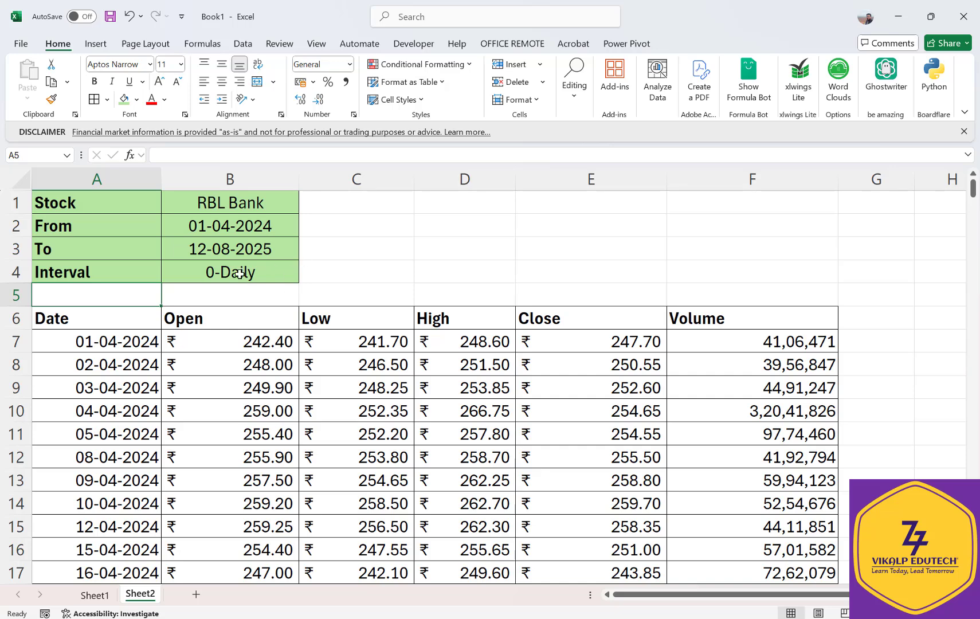
Change the stock in B1 to JSW Steel and check the From date and Interval cells.
click(271, 200)
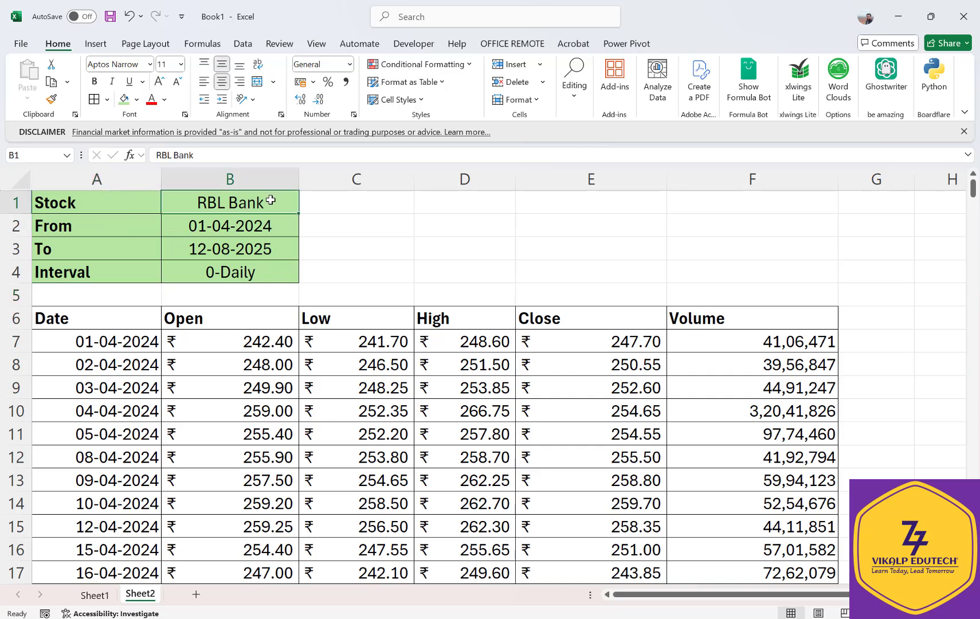
text(J)
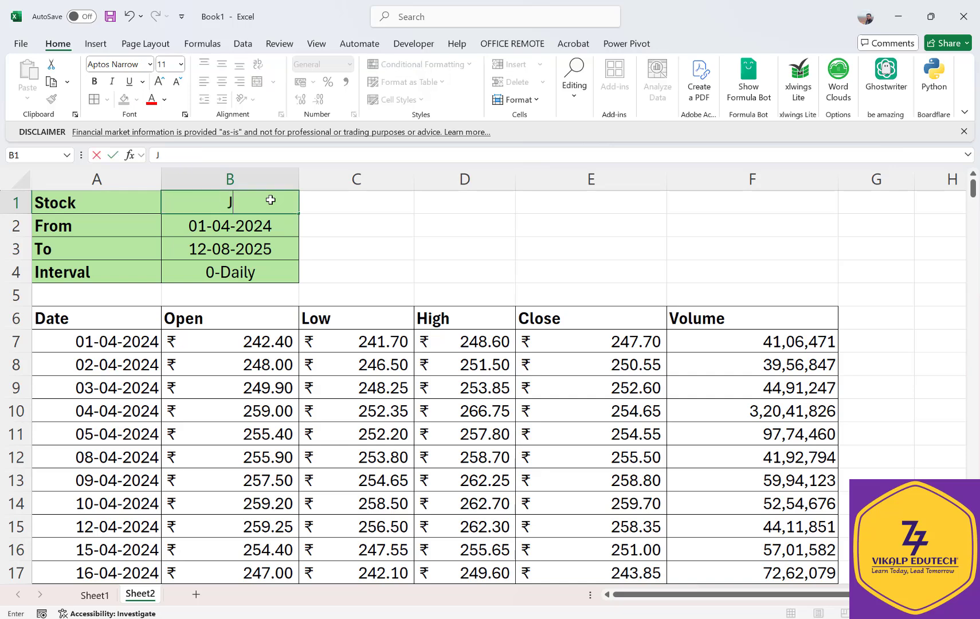
text(SW Steel)
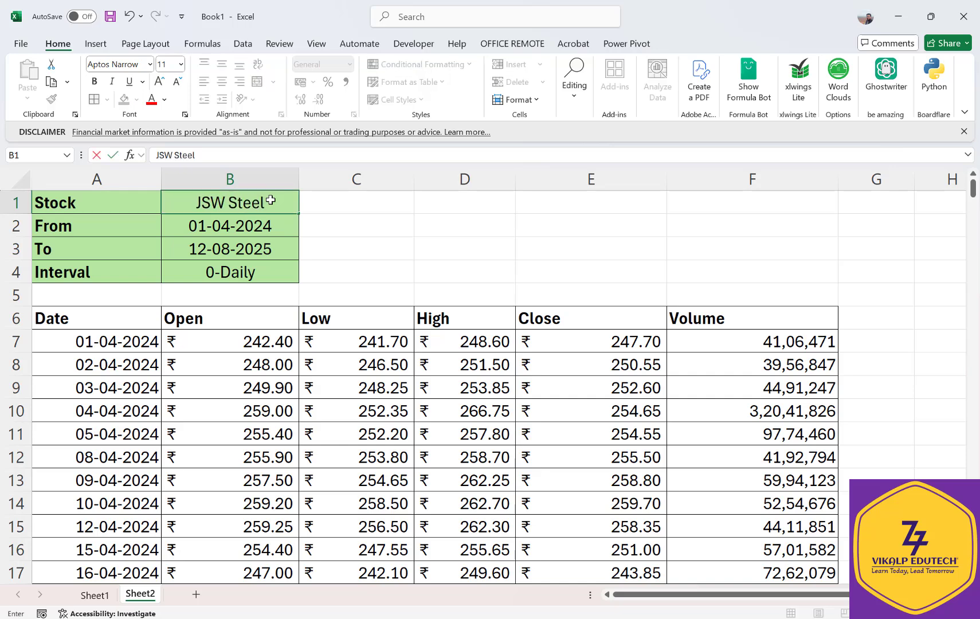
key(Return)
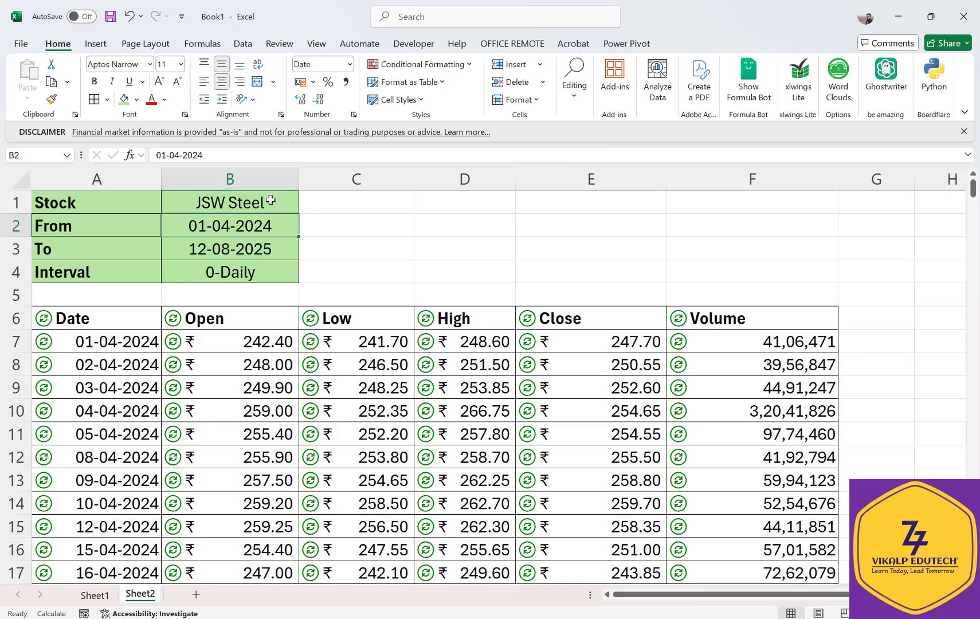
double_click(274, 224)
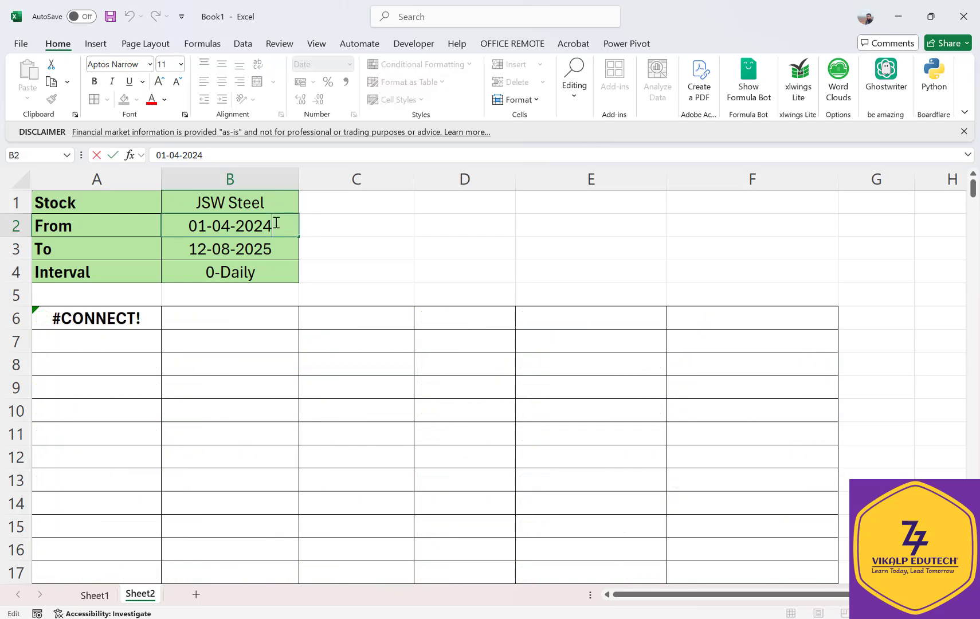
click(269, 262)
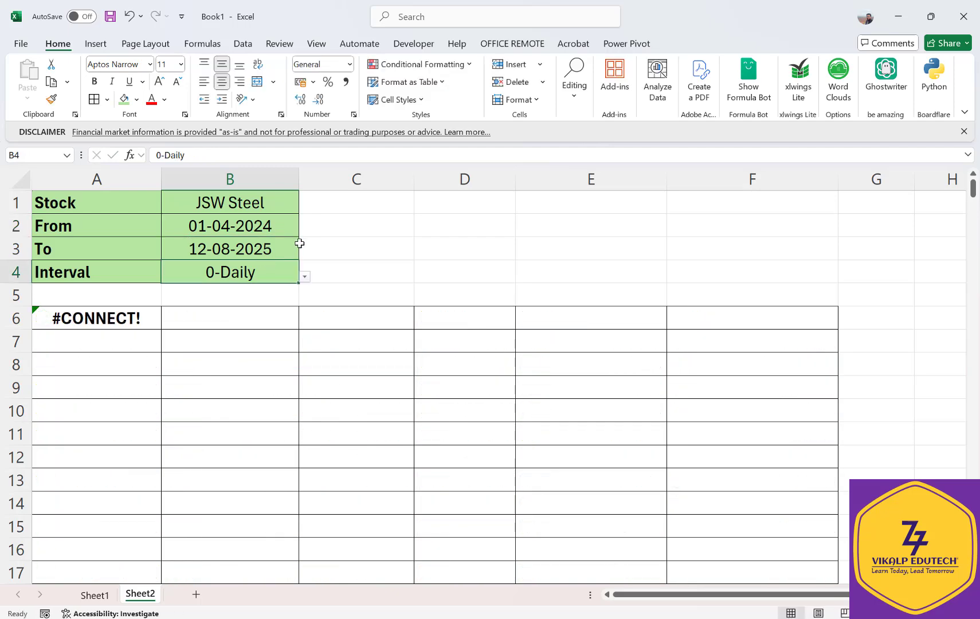
Re-enter JSW Steel in B1 and reselect 0-Daily as the interval in B4.
click(250, 201)
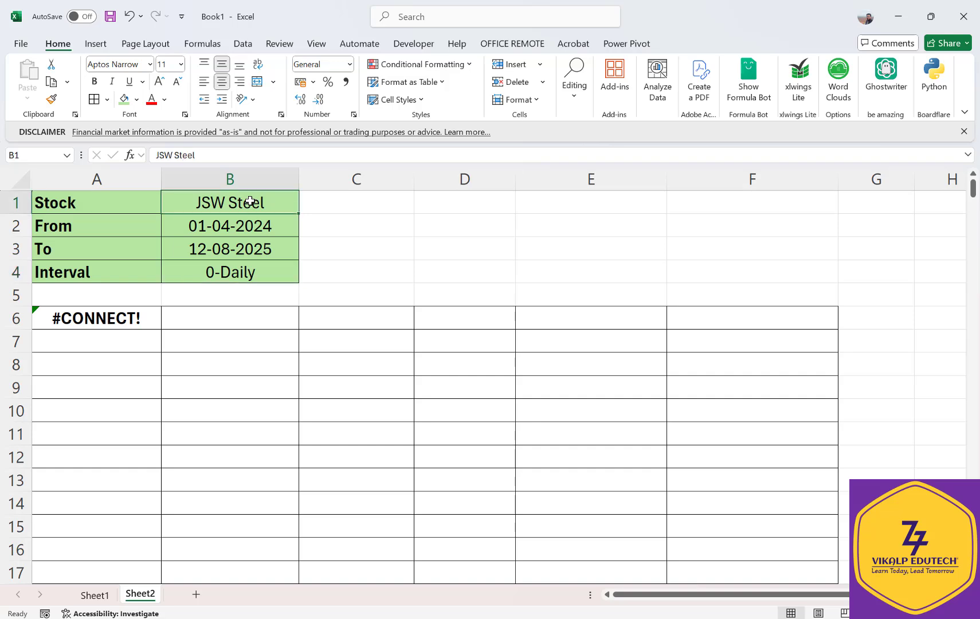
text(JS)
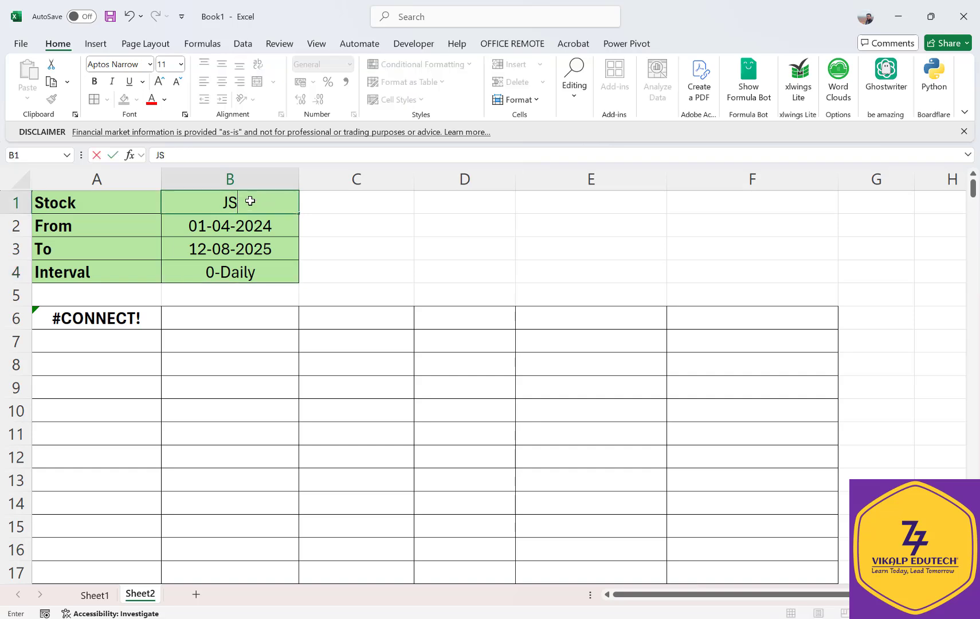
text(W Steel)
key(Return)
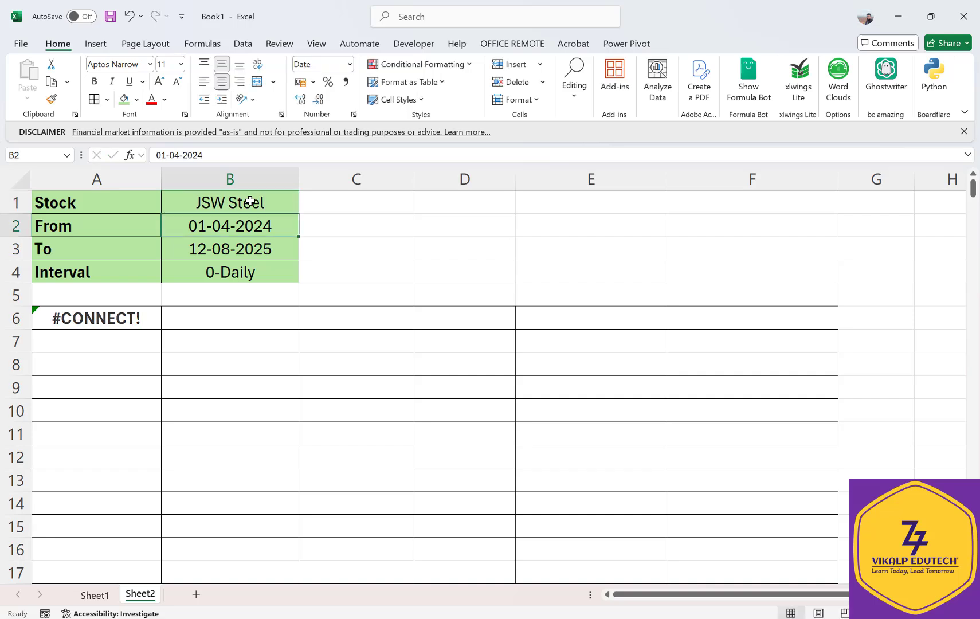
key(Return)
key(Return)
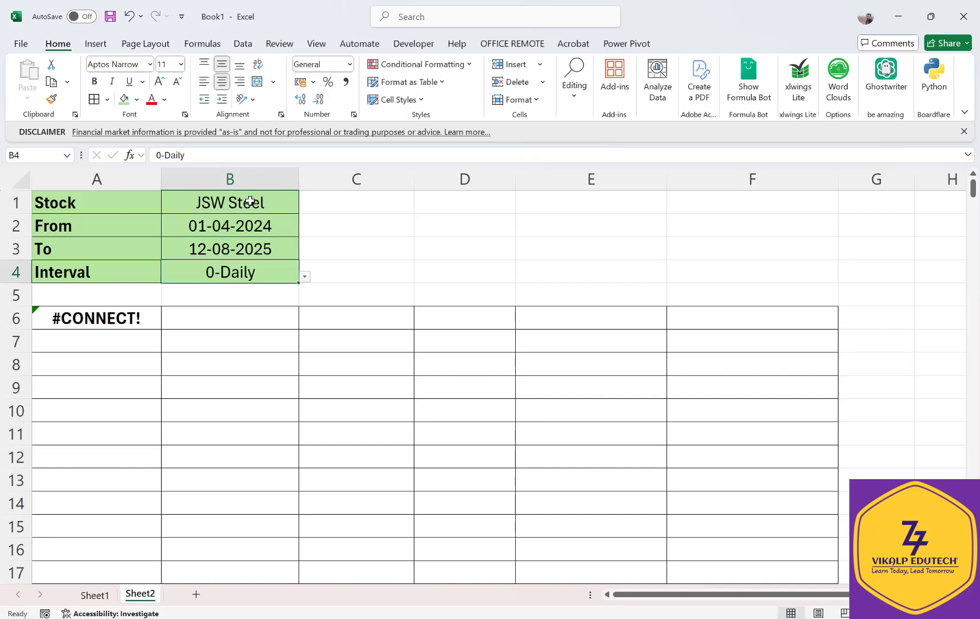
click(306, 277)
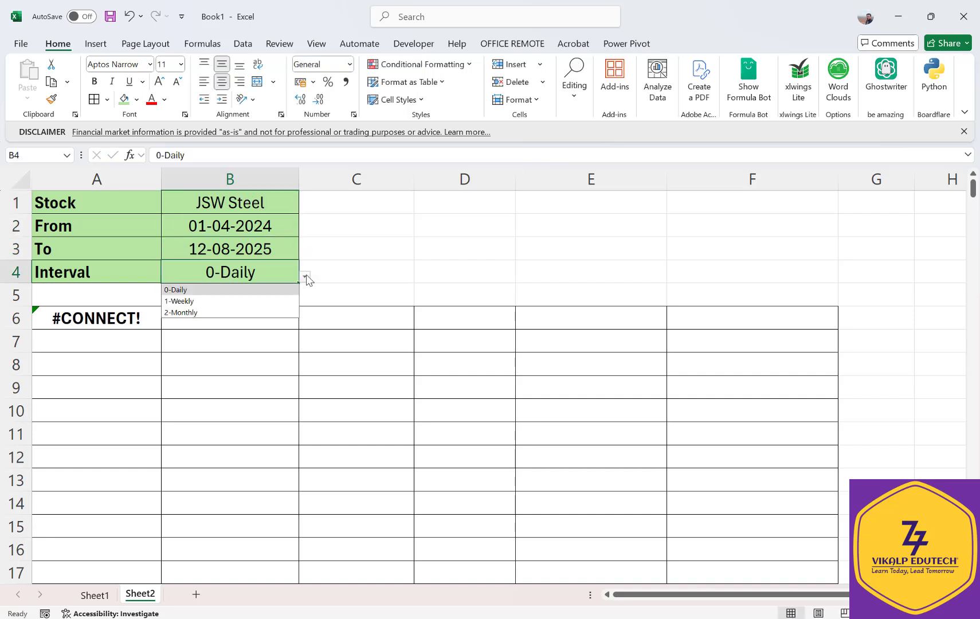
click(269, 292)
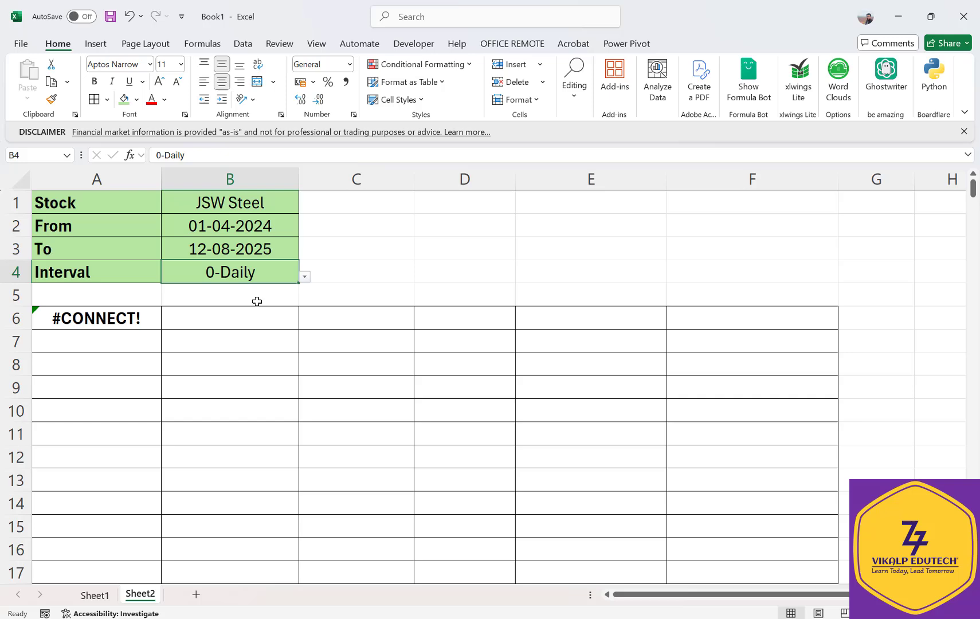
Switch the interval in B4 to 1-Weekly and back to 0-Daily to refresh the price history.
click(305, 277)
click(269, 300)
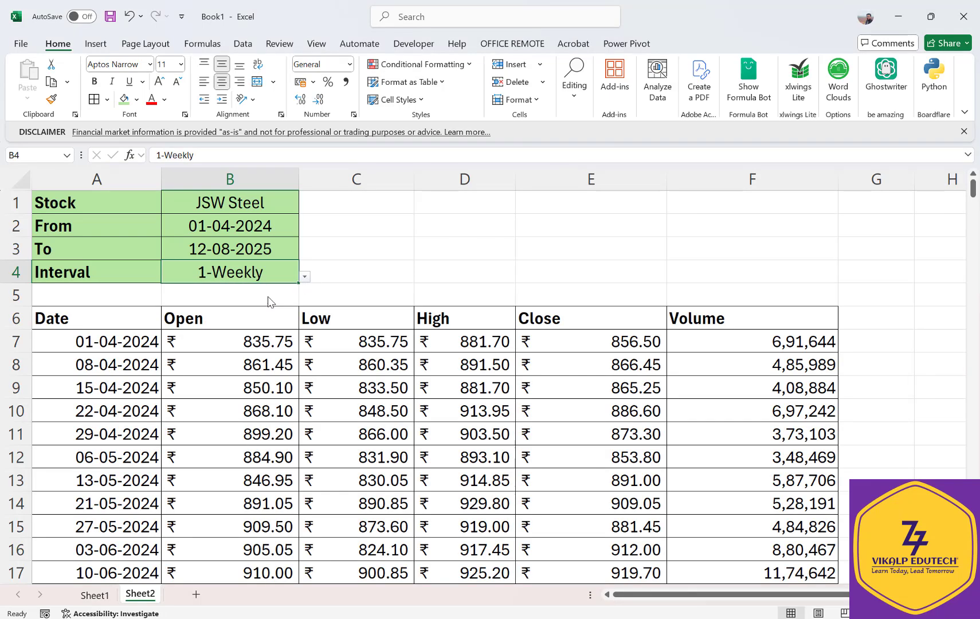
click(304, 278)
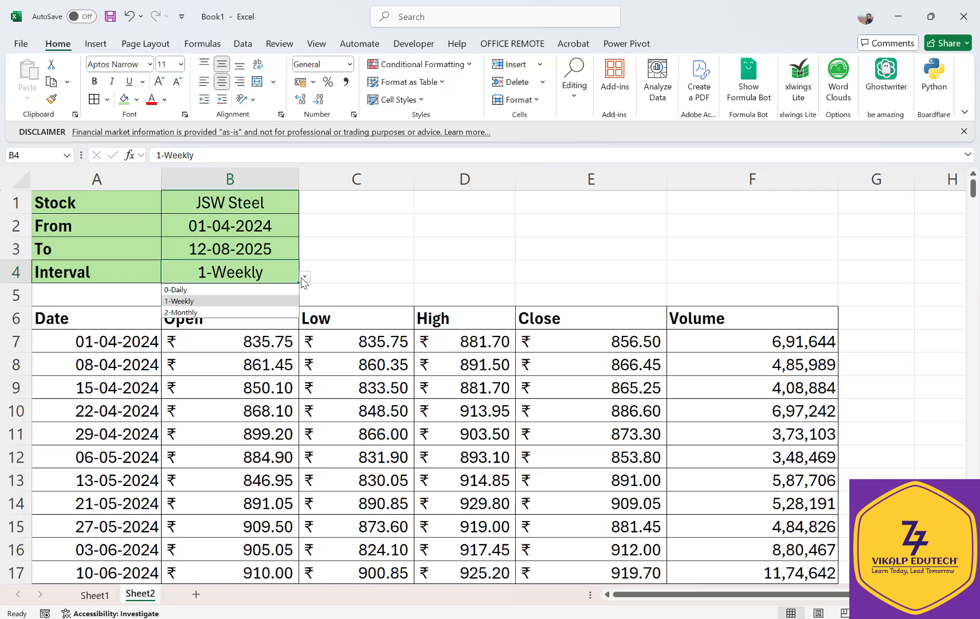
click(278, 290)
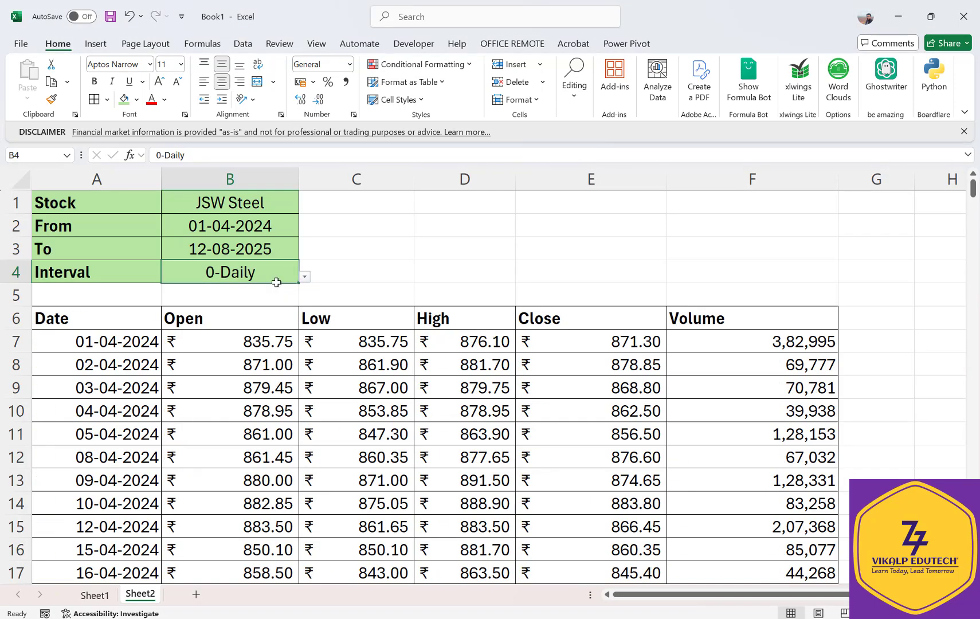
Review the stock input in B1 and the STOCKHISTORY formula in A6 without changing them.
click(263, 205)
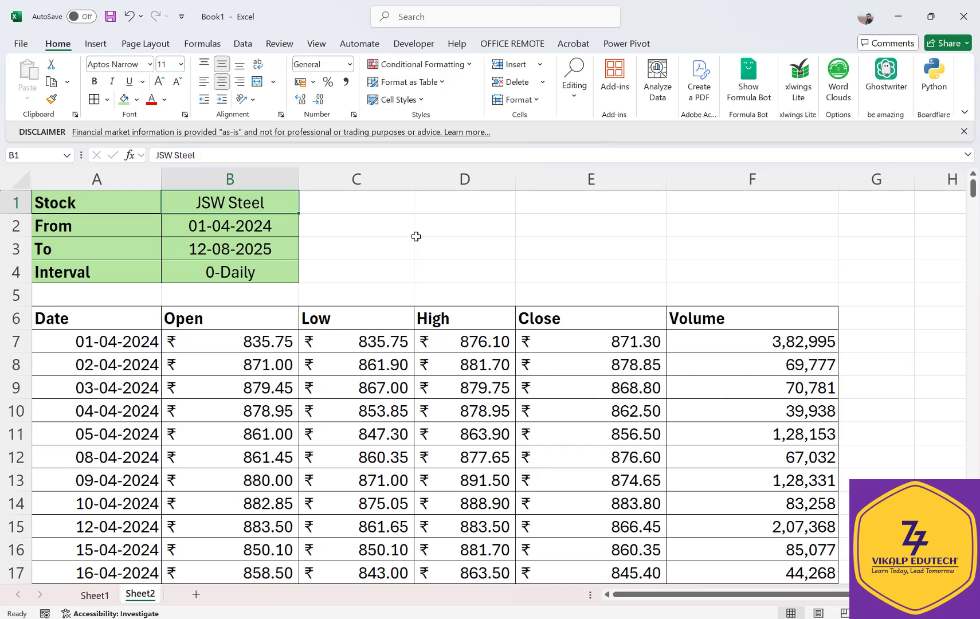
double_click(139, 314)
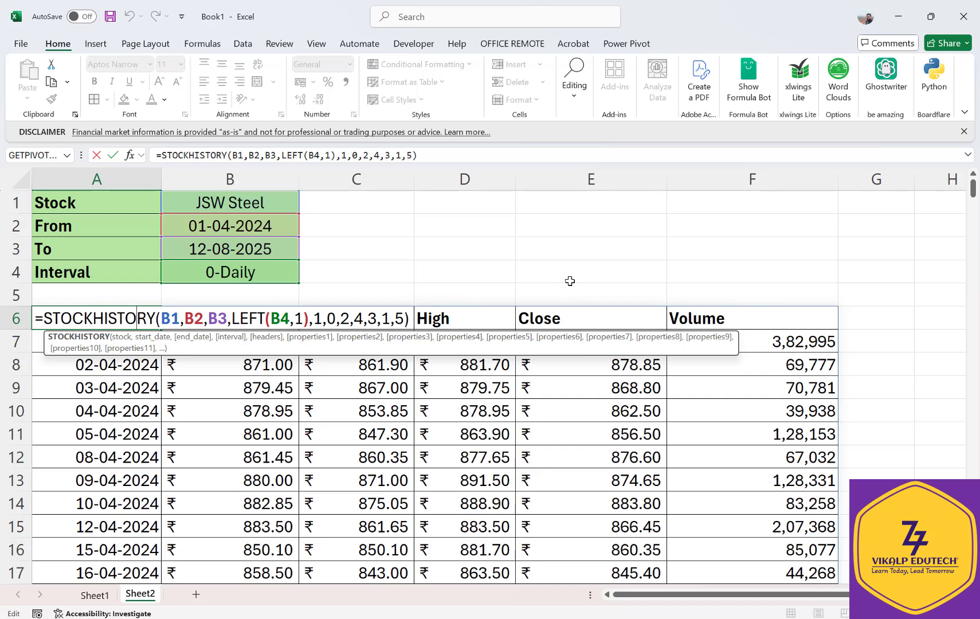
key(Return)
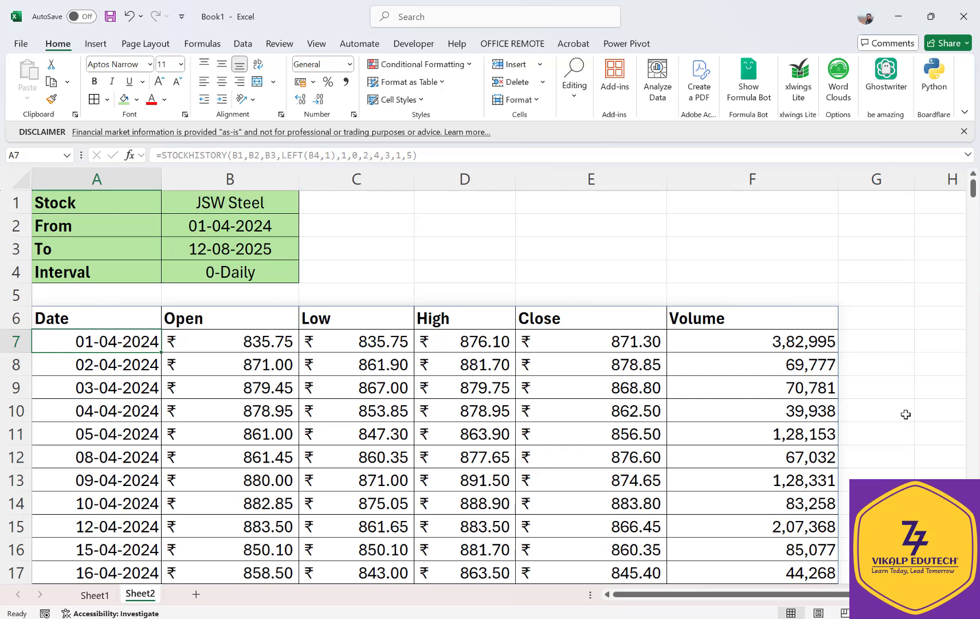
Switch to the Photos window showing the image Linktree - All in one QR.png.
mouse_move(740, 616)
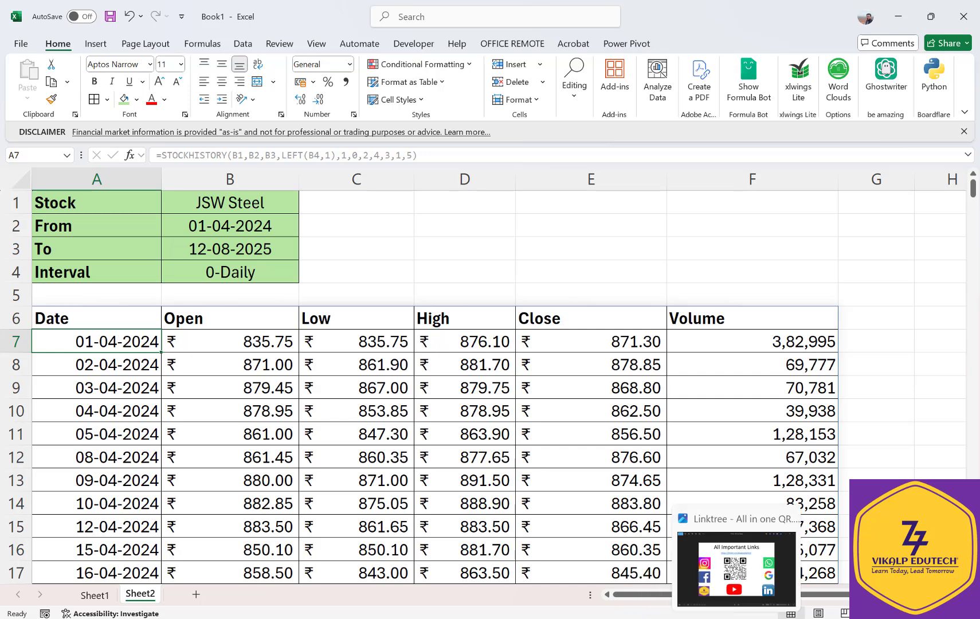
click(748, 586)
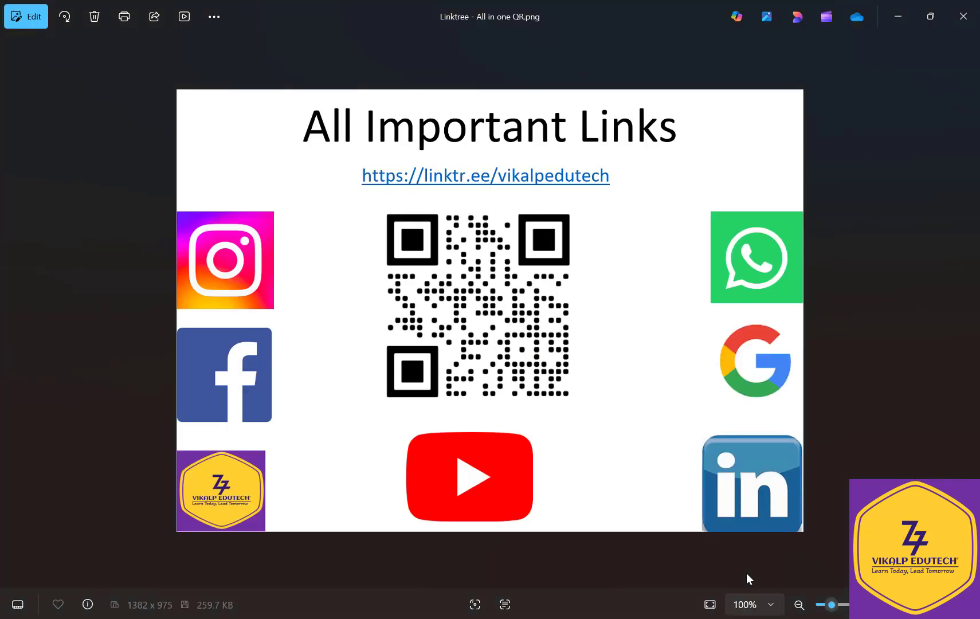